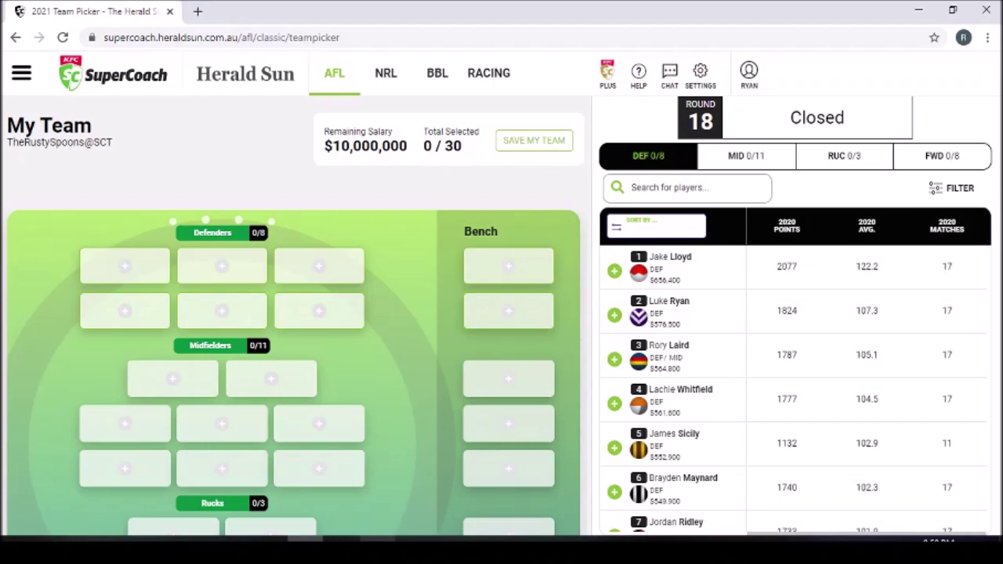
# Add Jake Lloyd, the #1 ranked defender at $656,400, to the first defender slot.
pyautogui.click(614, 272)
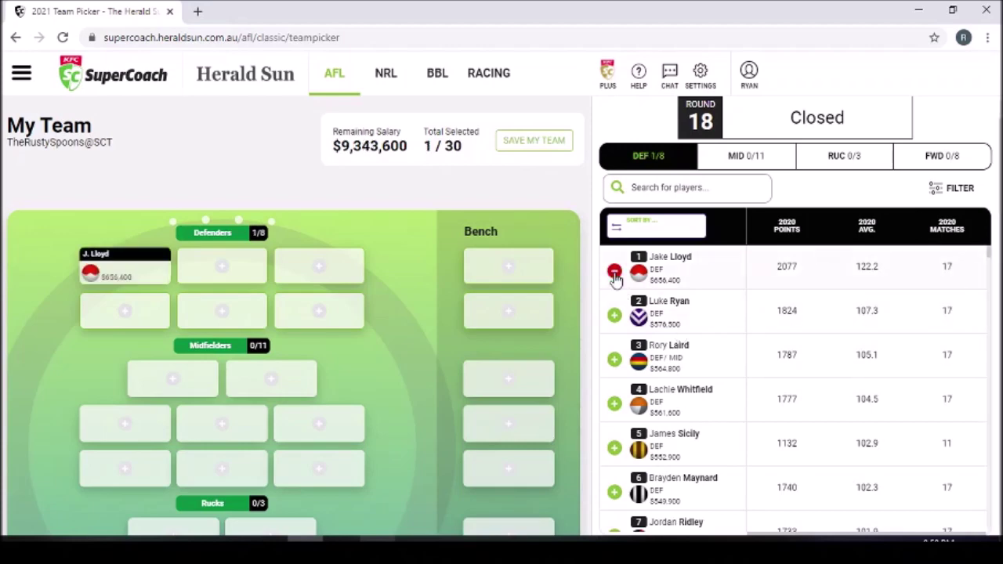
# Add Lachie Whitfield, the #4 ranked defender at $561,600, as the second defender.
pyautogui.click(614, 405)
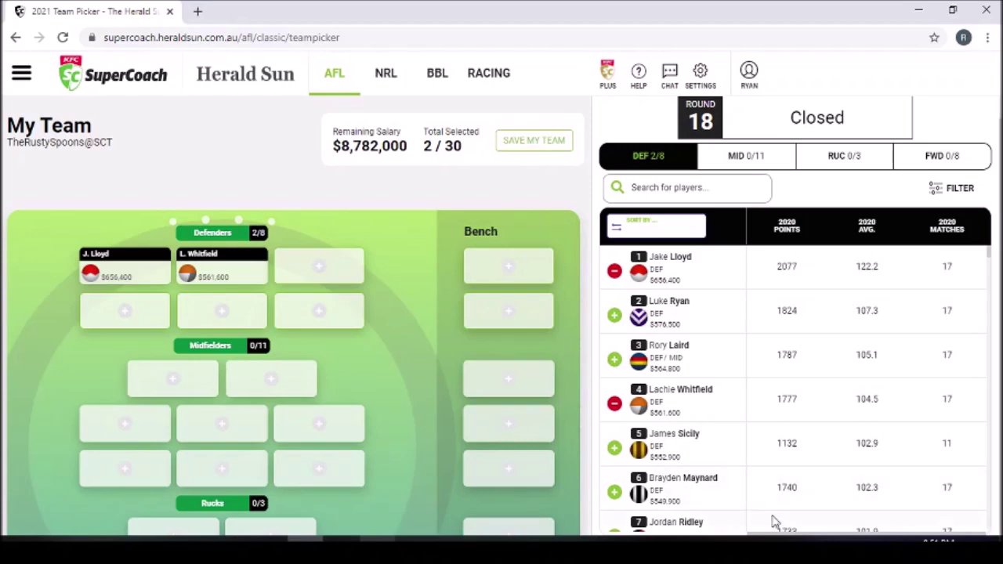
pyautogui.scroll(-1, 774, 523)
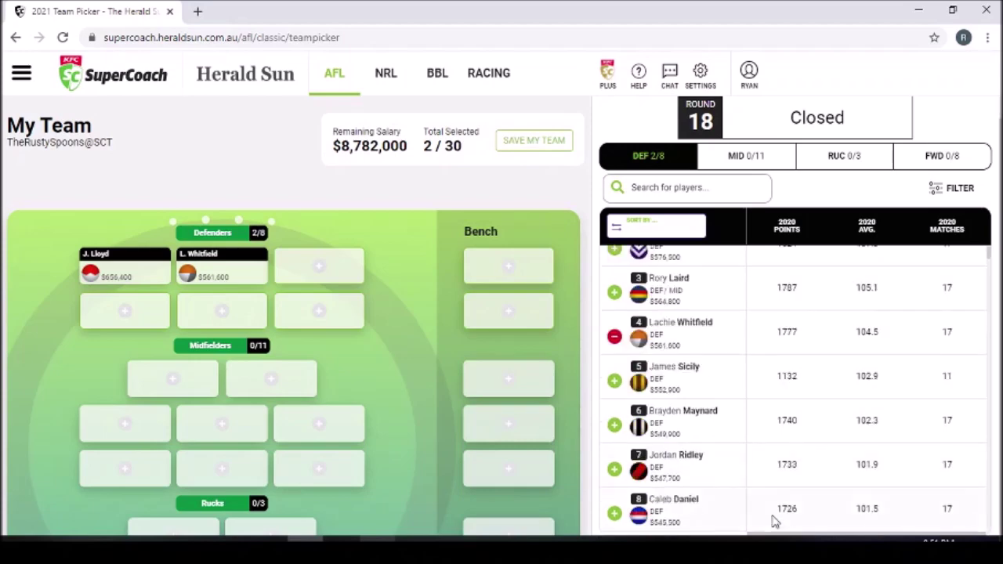
pyautogui.scroll(-2, 774, 523)
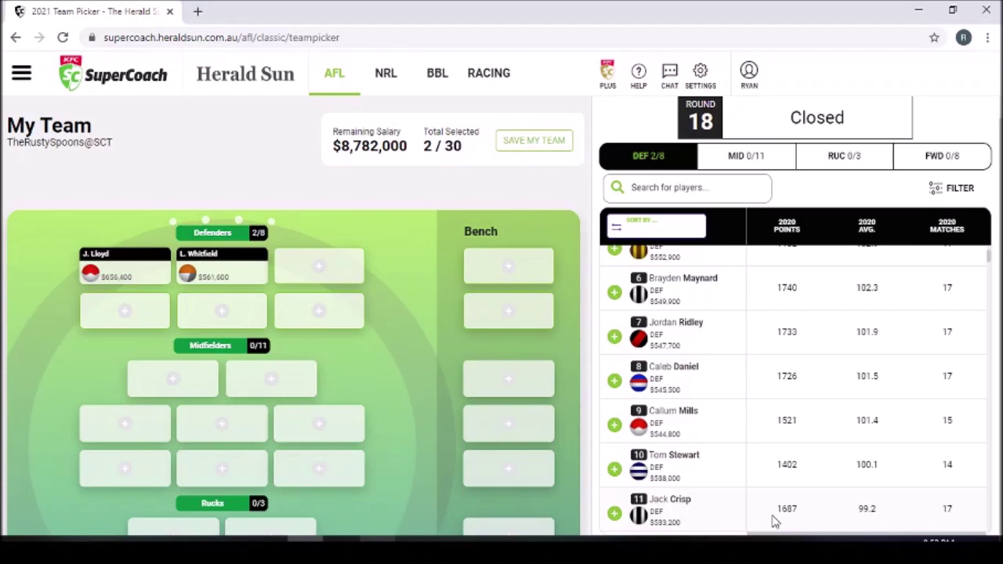
pyautogui.scroll(-2, 775, 521)
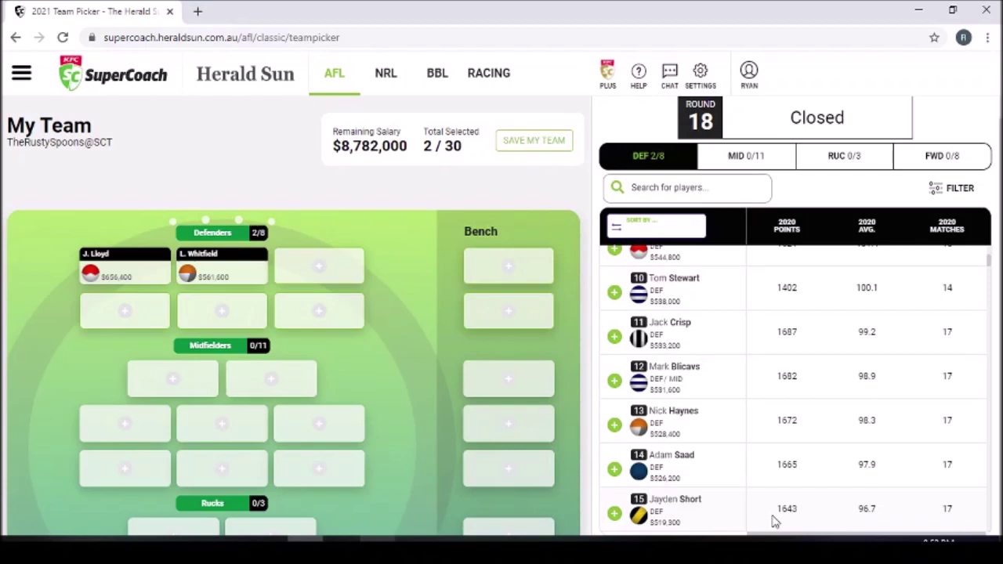
pyautogui.scroll(-3, 775, 522)
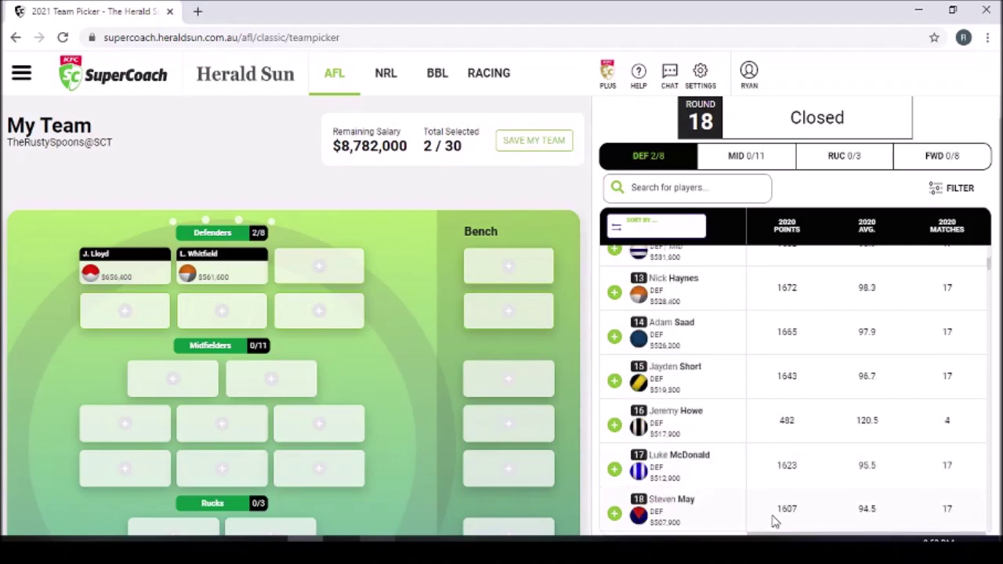
pyautogui.scroll(-1, 774, 522)
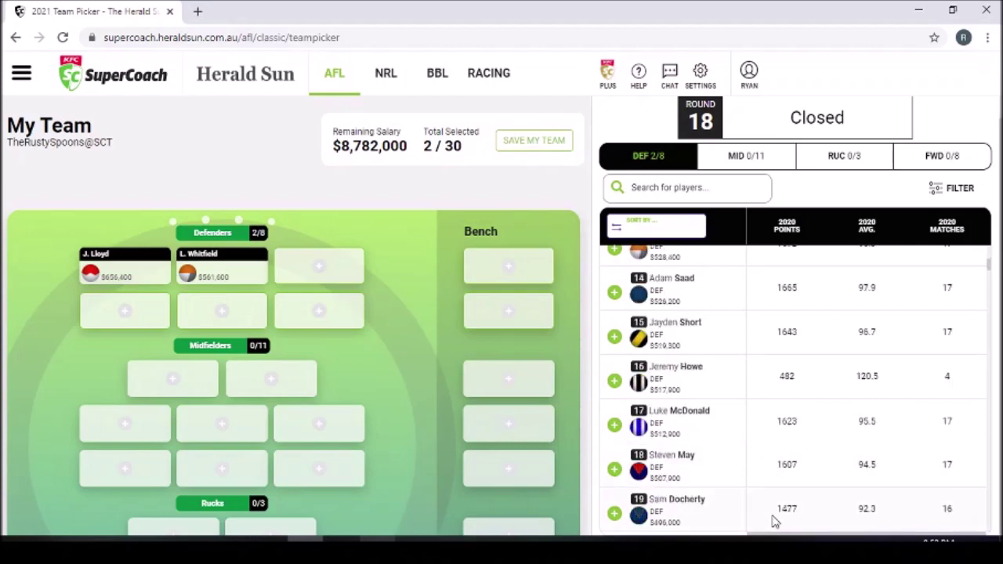
pyautogui.scroll(-1, 774, 522)
pyautogui.scroll(-1, 774, 522)
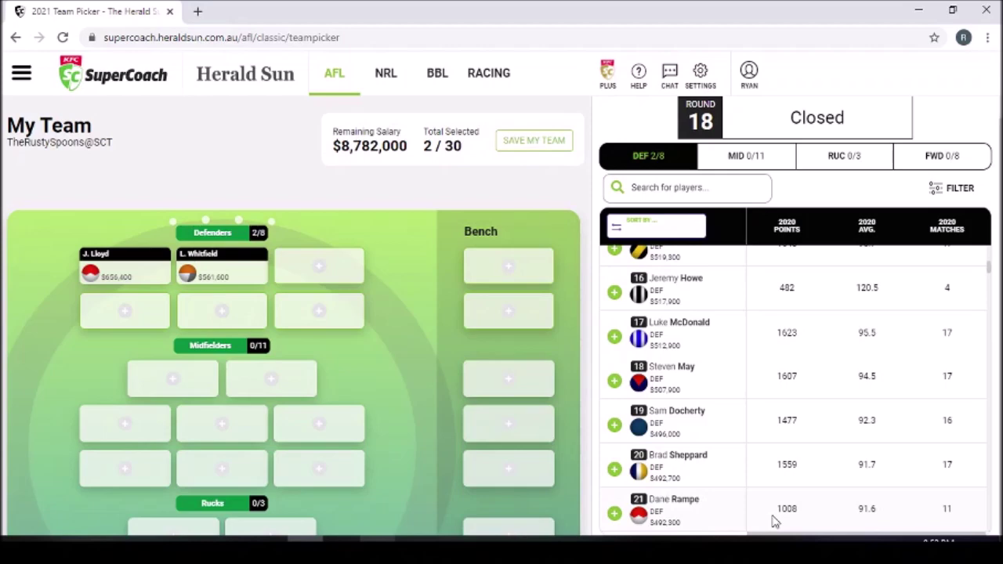
pyautogui.scroll(-1, 775, 522)
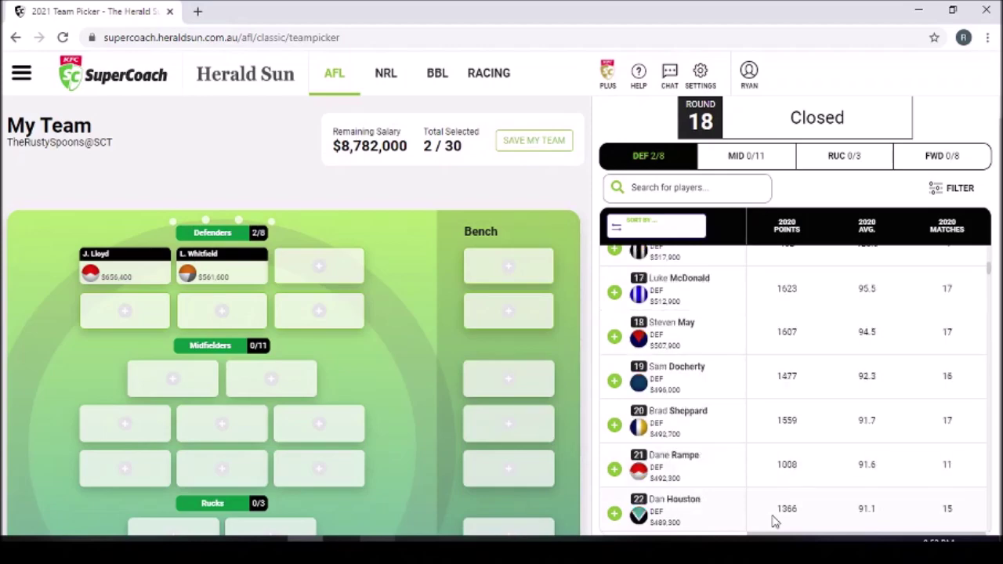
pyautogui.scroll(-1, 774, 522)
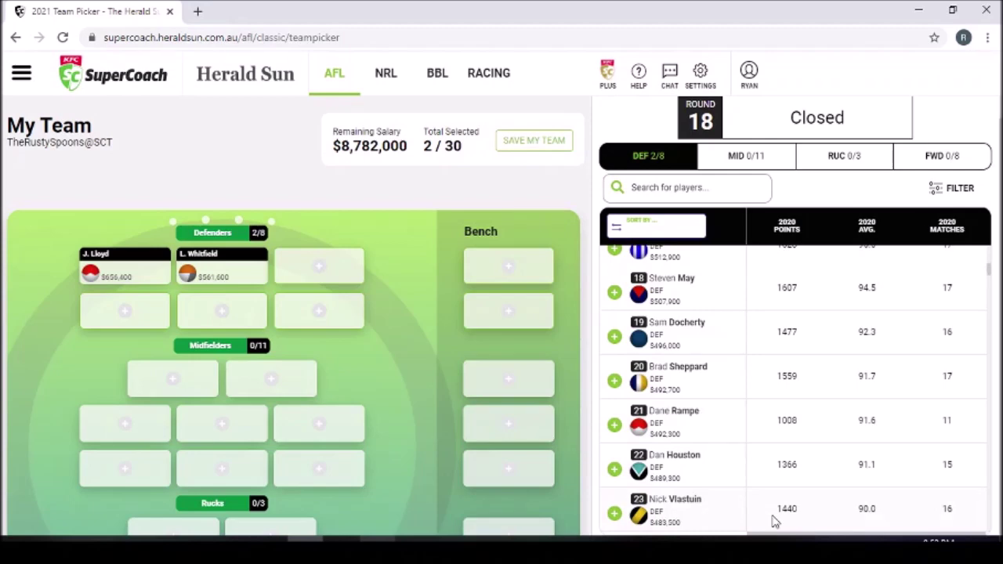
pyautogui.scroll(-3, 774, 522)
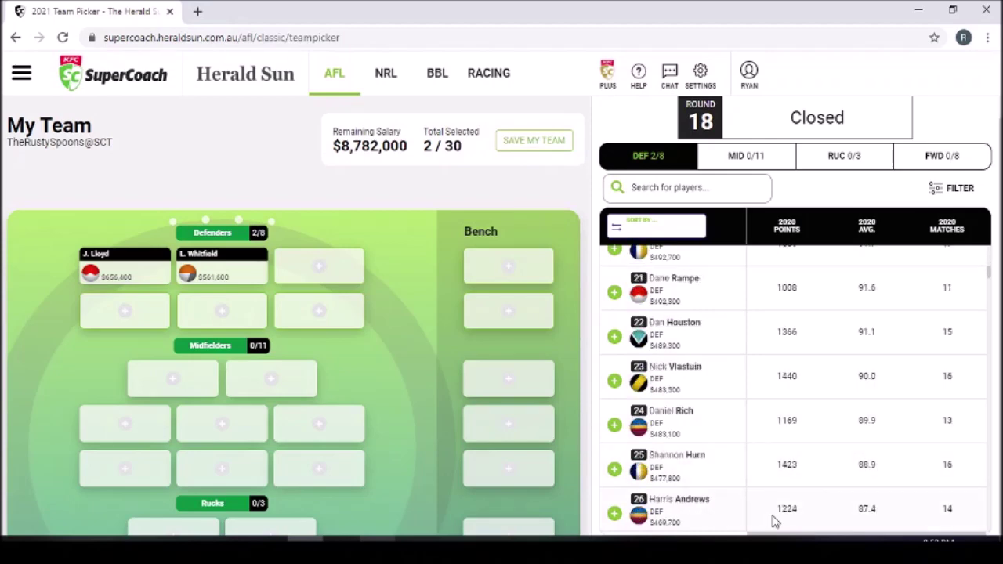
pyautogui.scroll(-4, 775, 522)
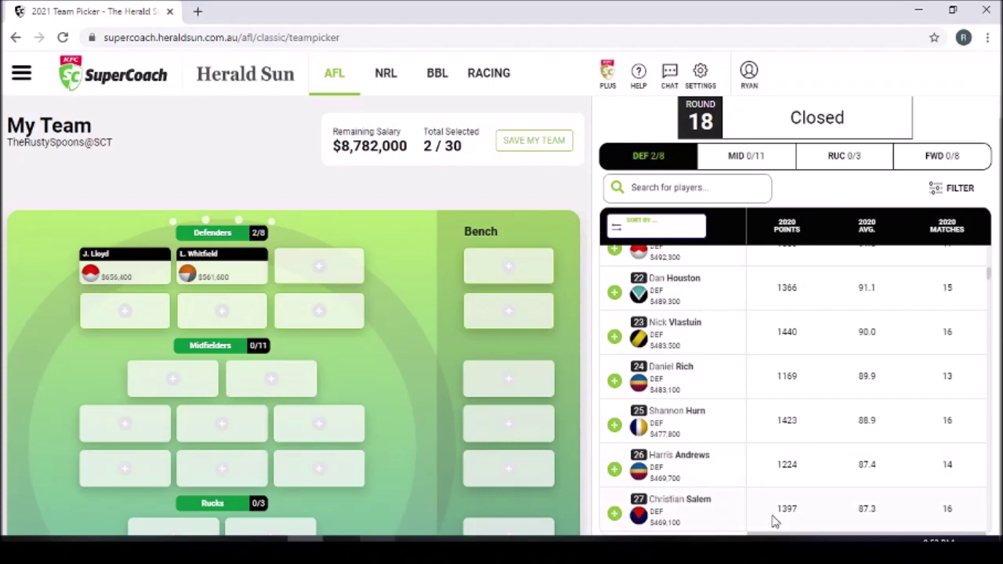
pyautogui.scroll(-4, 774, 522)
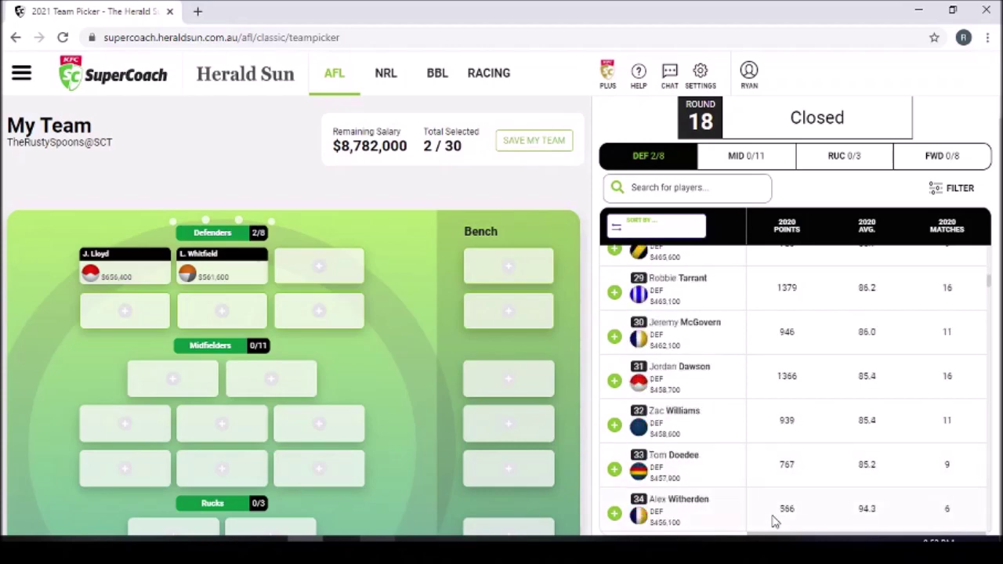
pyautogui.scroll(-1, 774, 522)
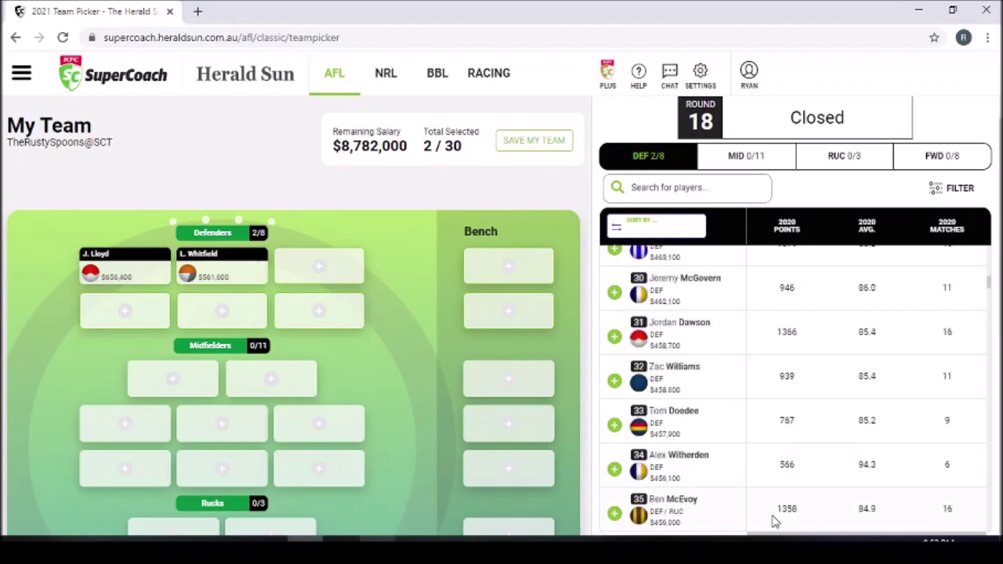
pyautogui.click(615, 382)
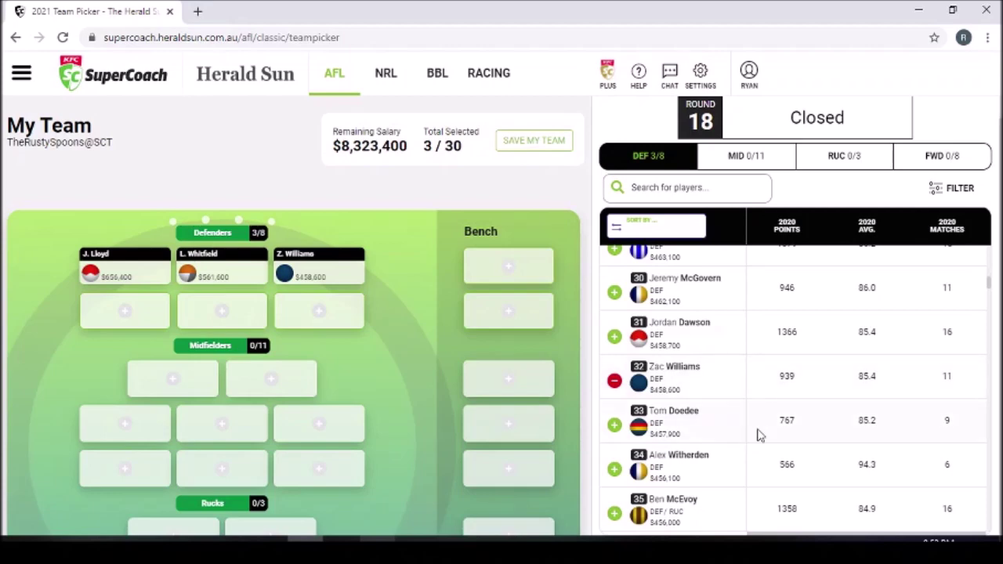
pyautogui.scroll(-1, 758, 435)
pyautogui.scroll(-1, 759, 436)
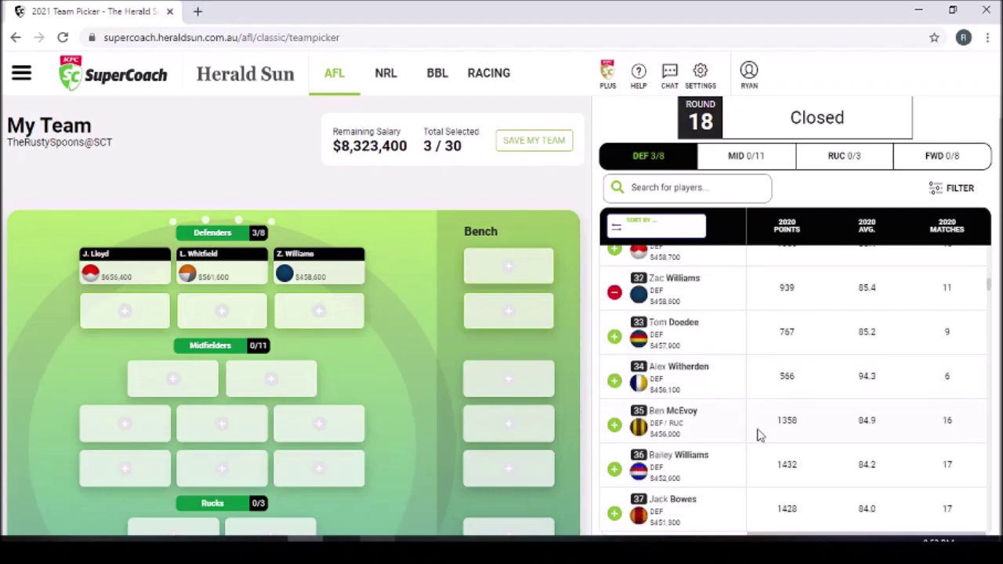
pyautogui.scroll(-1, 759, 436)
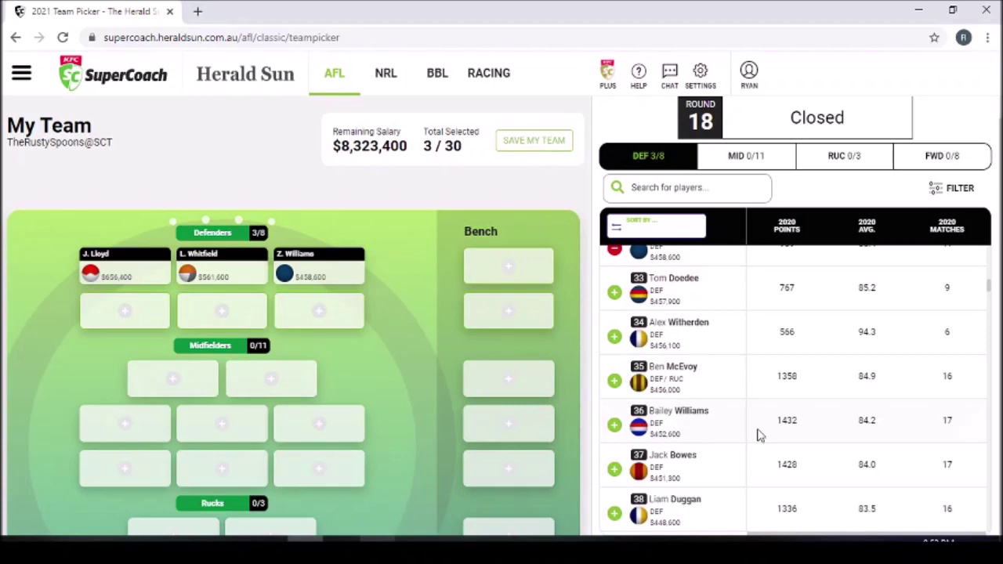
pyautogui.scroll(-3, 760, 435)
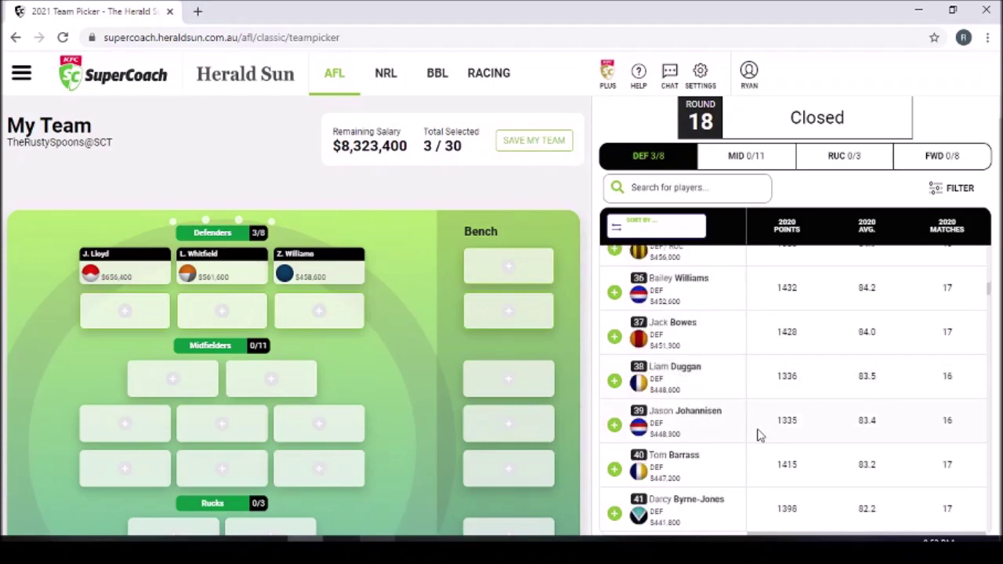
pyautogui.scroll(-3, 759, 436)
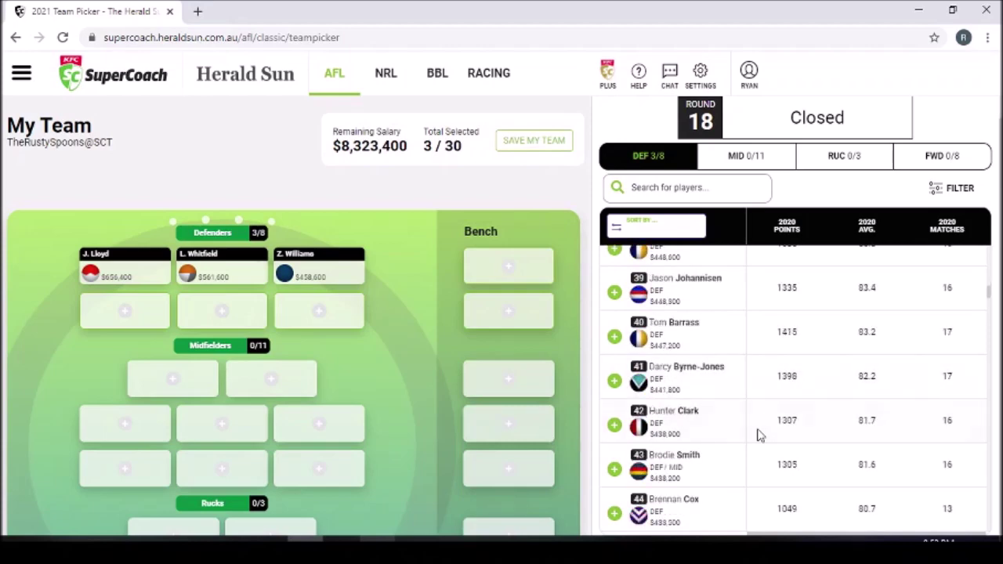
pyautogui.scroll(-2, 759, 436)
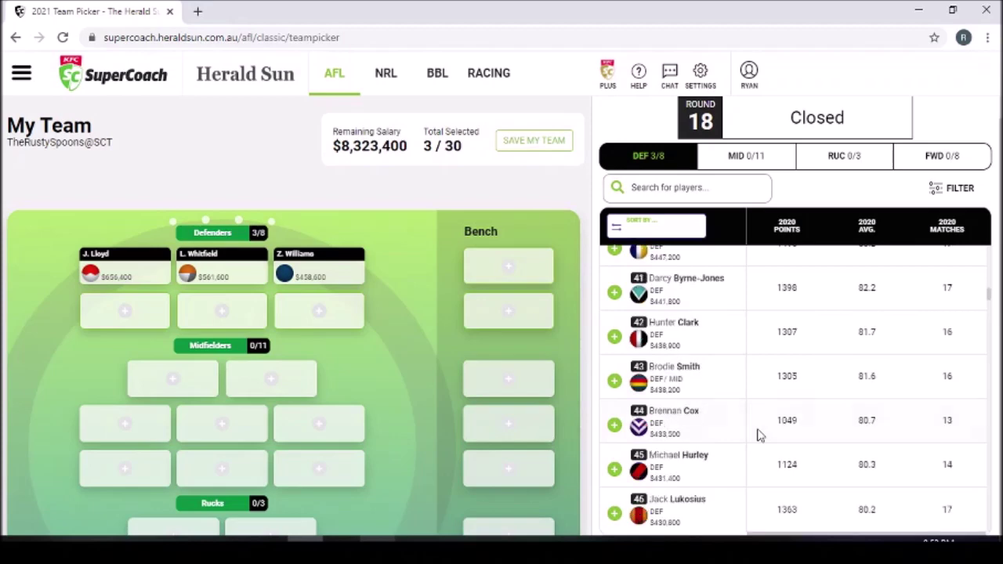
pyautogui.scroll(-1, 760, 436)
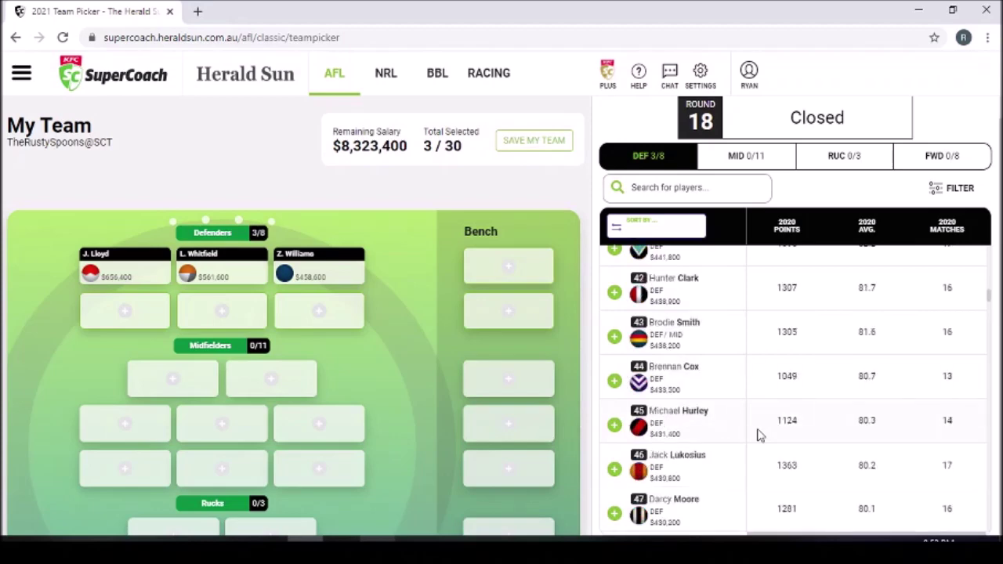
pyautogui.scroll(-4, 759, 436)
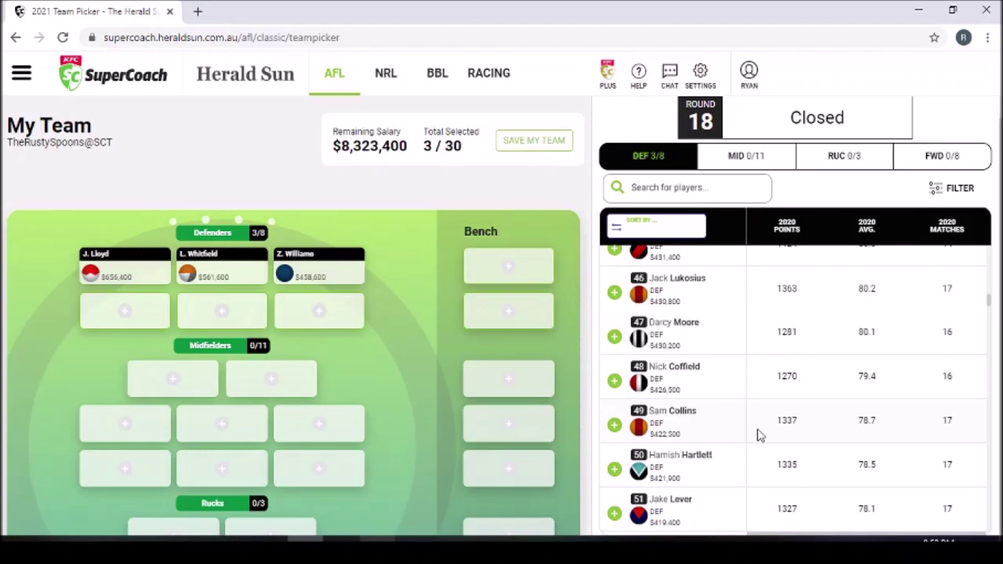
pyautogui.scroll(-1, 760, 436)
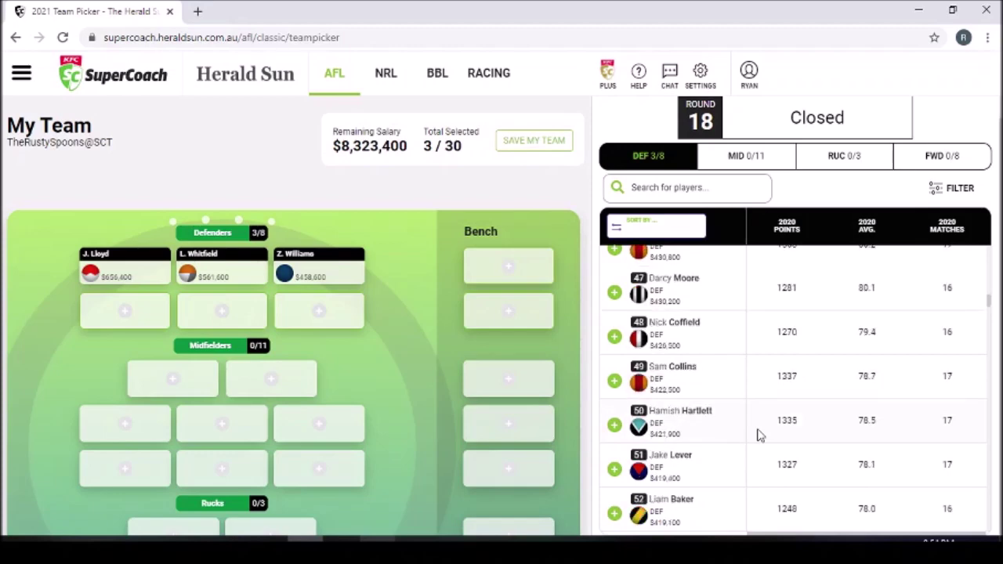
pyautogui.scroll(-4, 759, 436)
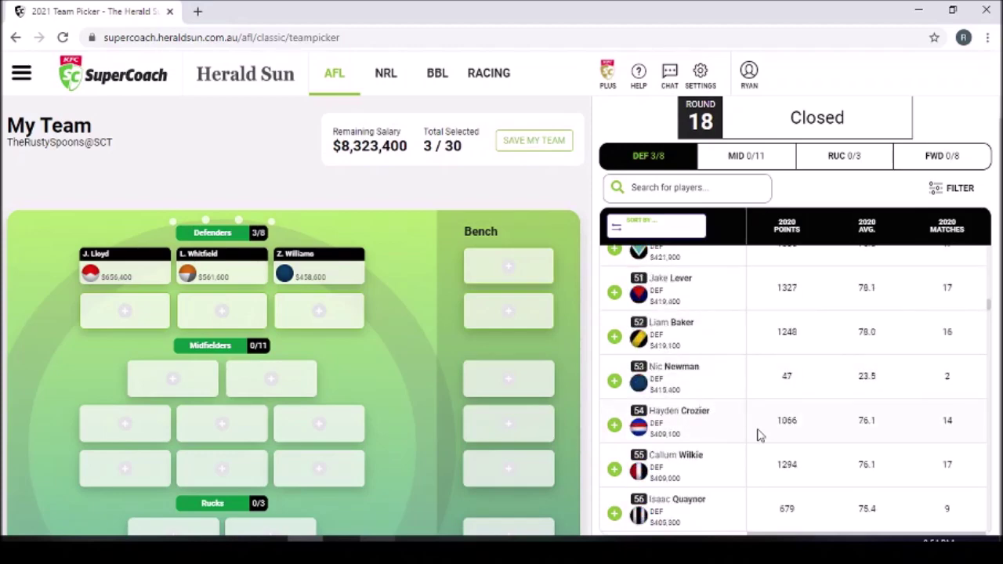
pyautogui.scroll(-2, 760, 436)
pyautogui.scroll(-5, 760, 436)
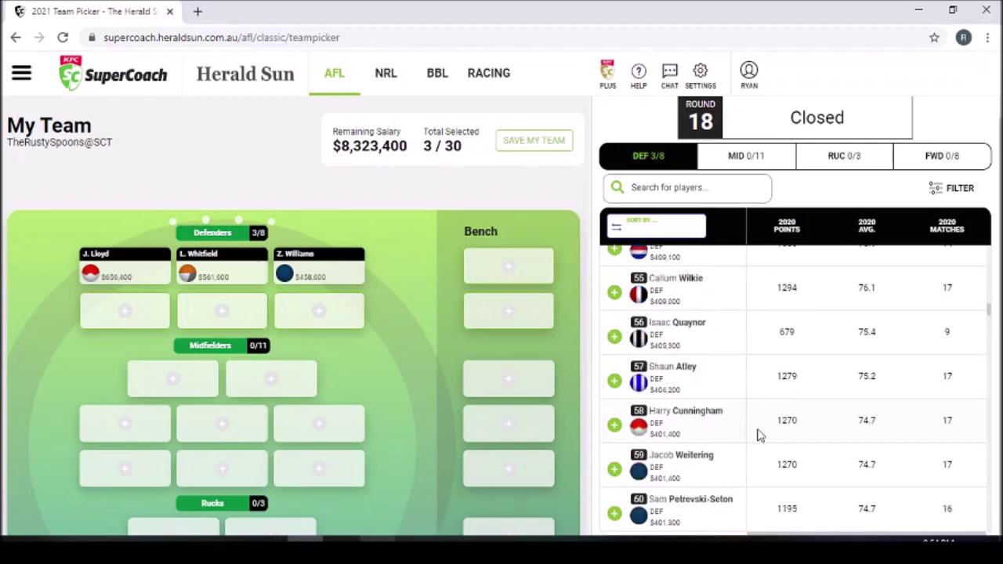
pyautogui.scroll(-2, 759, 436)
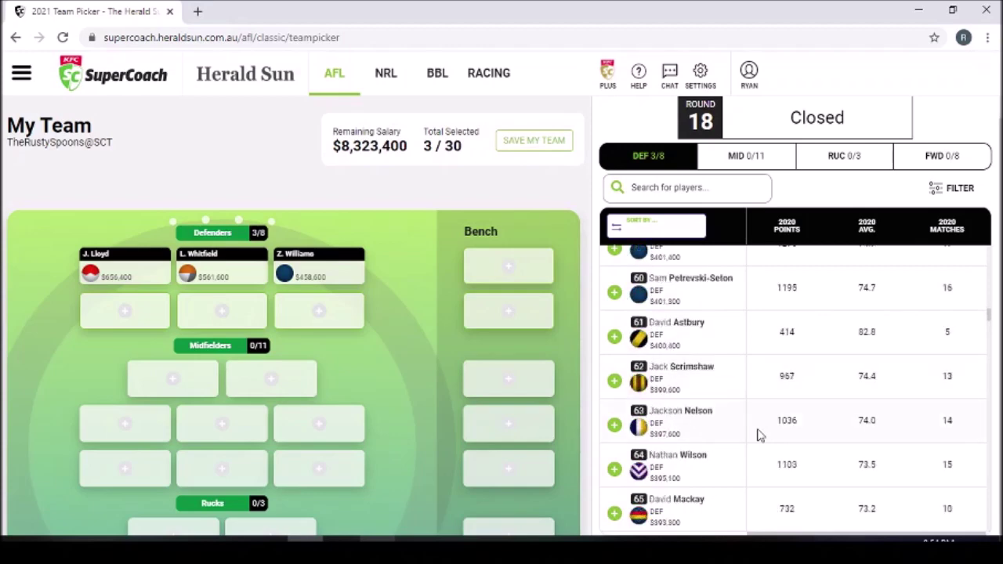
pyautogui.scroll(-5, 760, 436)
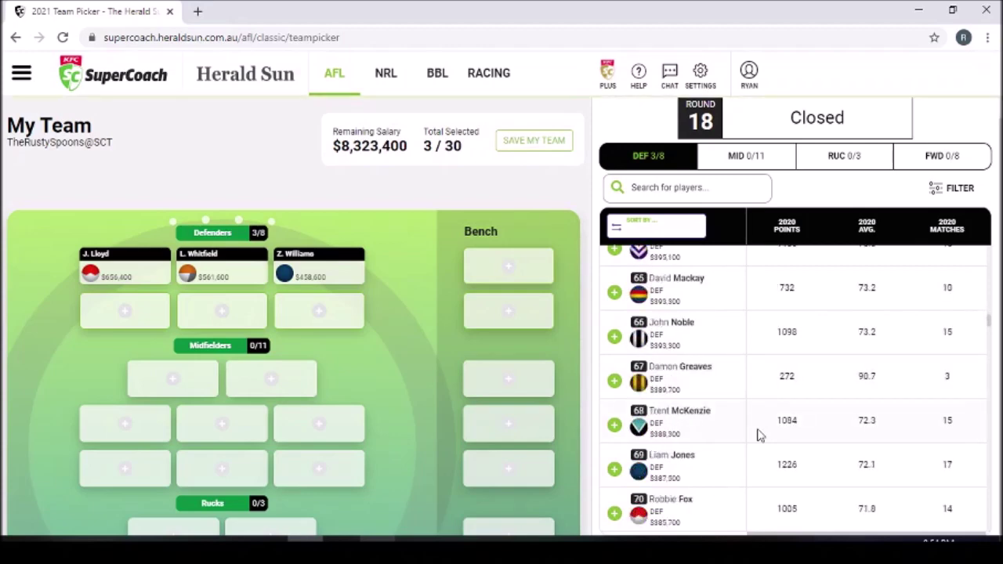
pyautogui.scroll(-5, 759, 436)
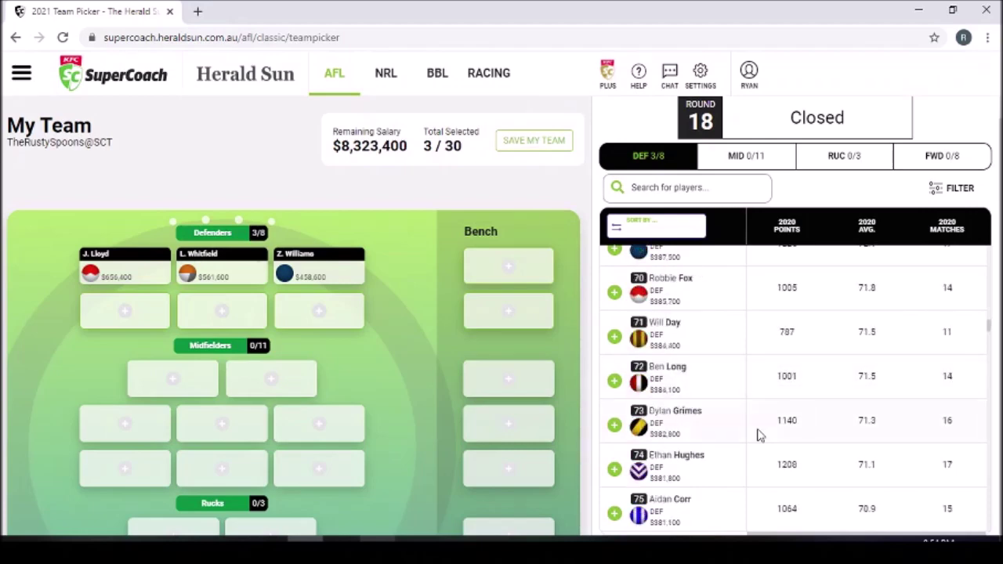
pyautogui.scroll(-1, 760, 436)
pyautogui.scroll(-5, 760, 435)
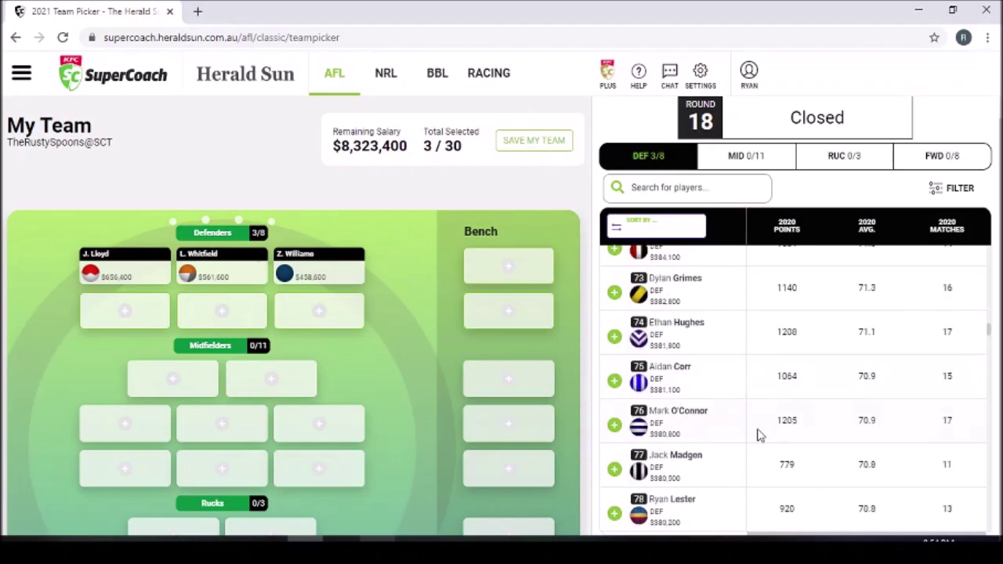
pyautogui.scroll(-1, 759, 436)
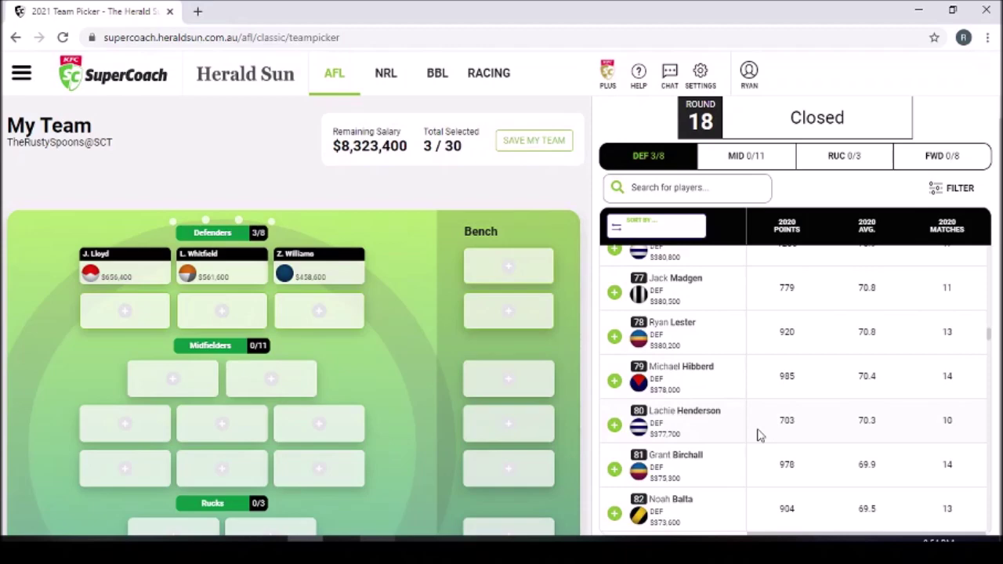
pyautogui.scroll(-1, 759, 436)
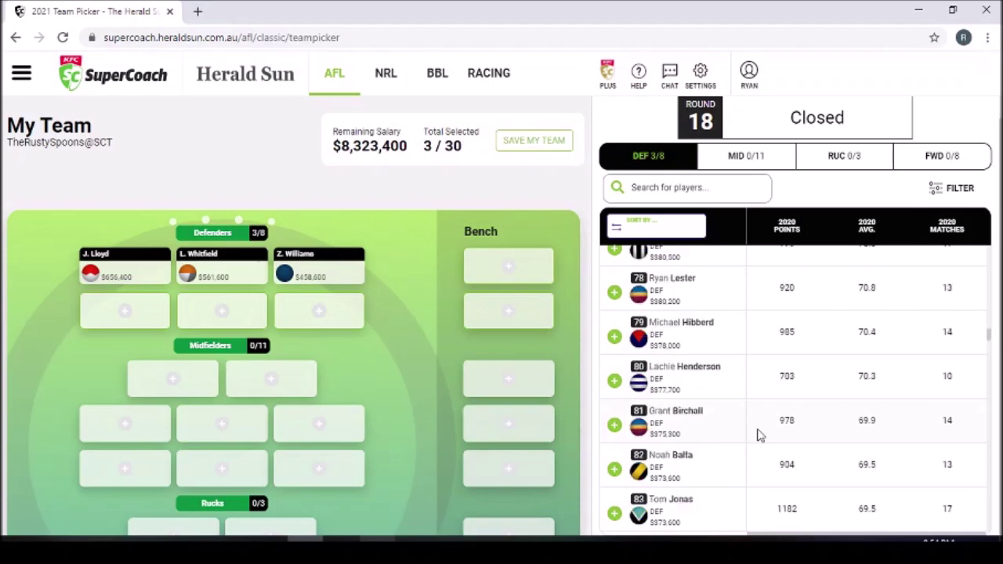
pyautogui.scroll(-6, 759, 435)
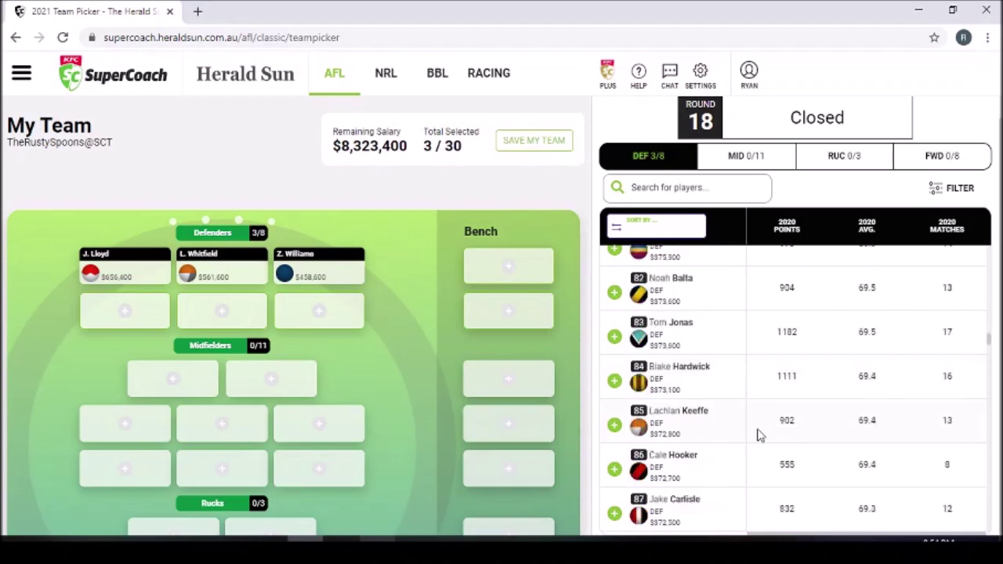
pyautogui.scroll(-4, 760, 435)
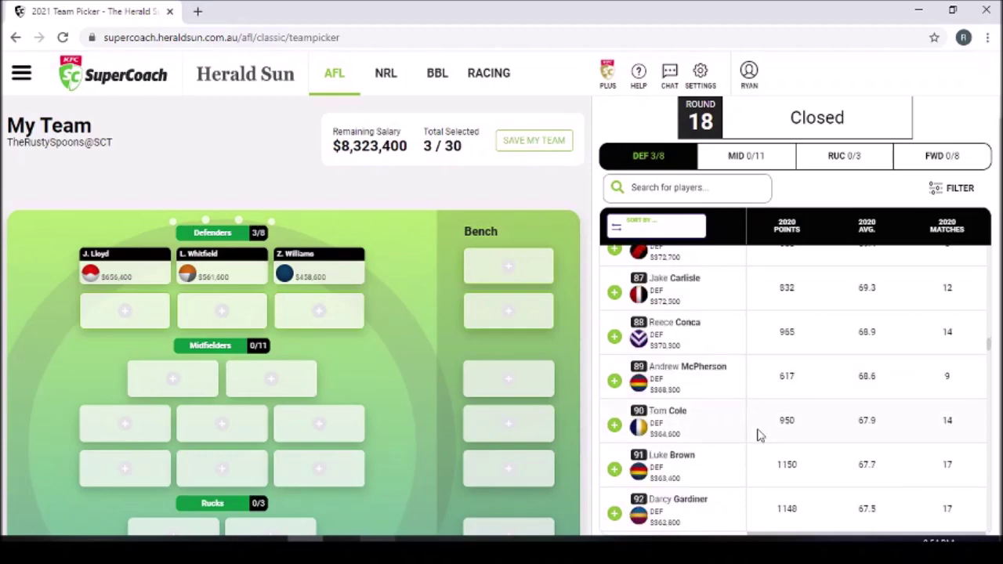
pyautogui.scroll(-5, 760, 436)
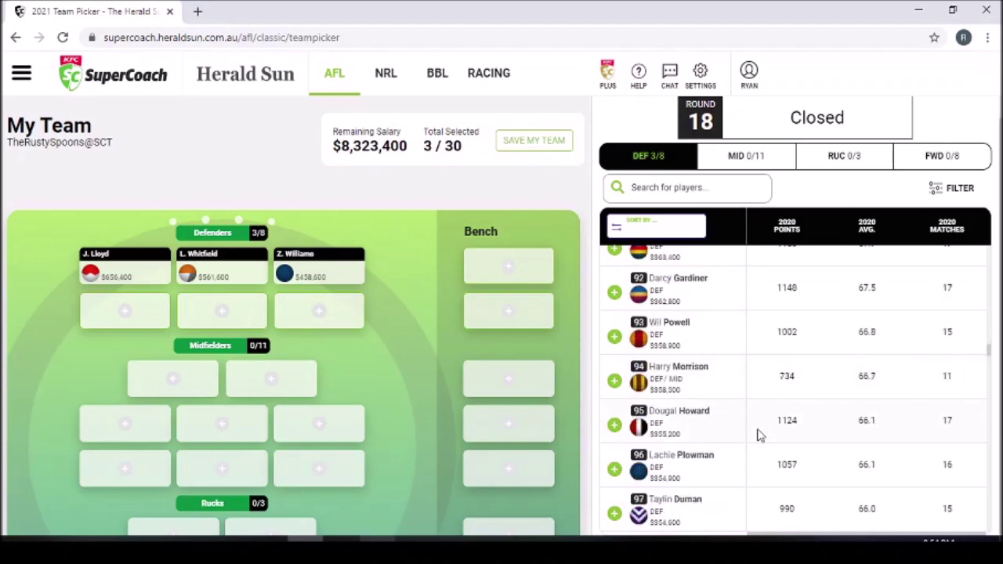
pyautogui.scroll(-6, 759, 435)
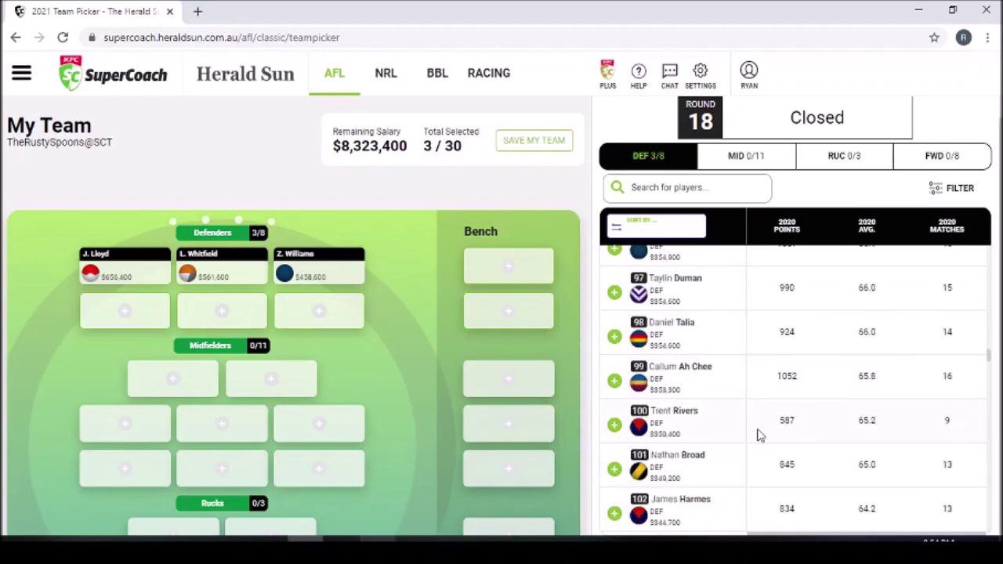
pyautogui.scroll(-4, 759, 436)
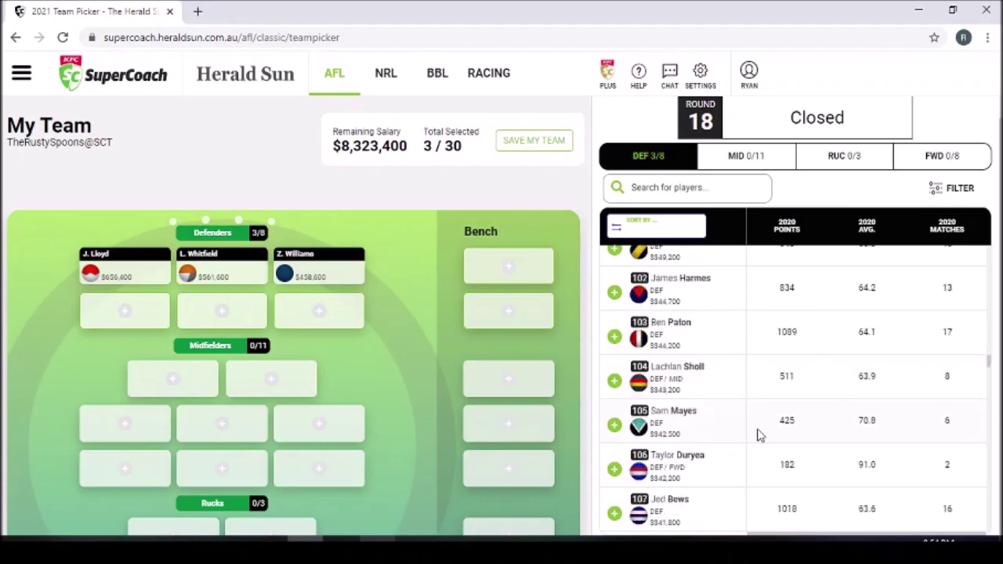
pyautogui.scroll(-6, 759, 436)
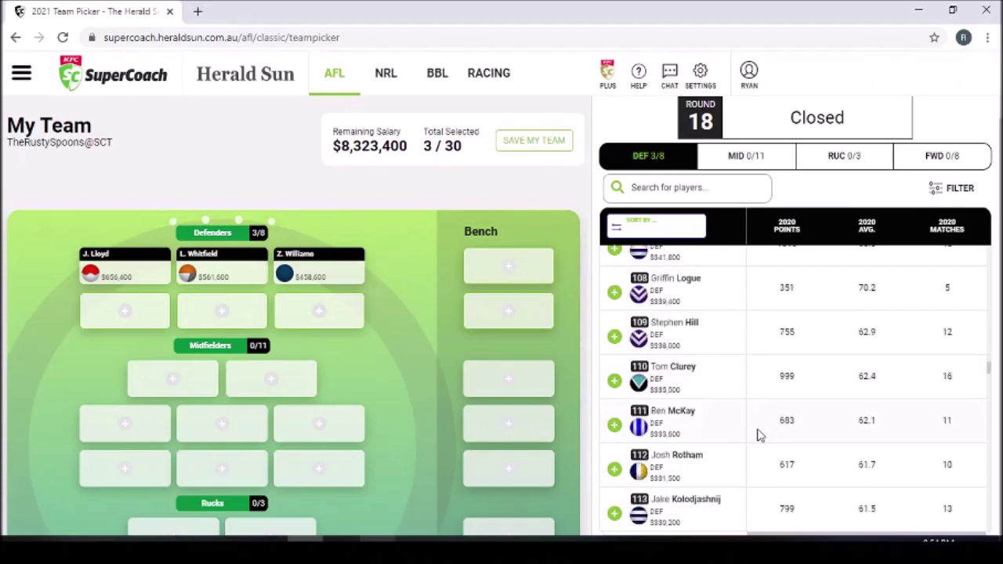
pyautogui.scroll(-6, 759, 436)
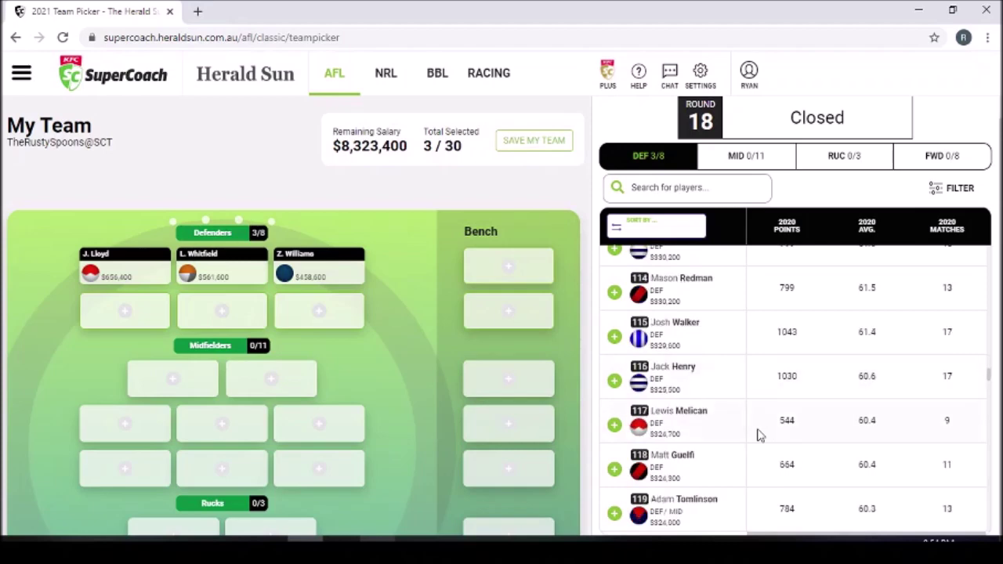
pyautogui.scroll(-6, 760, 436)
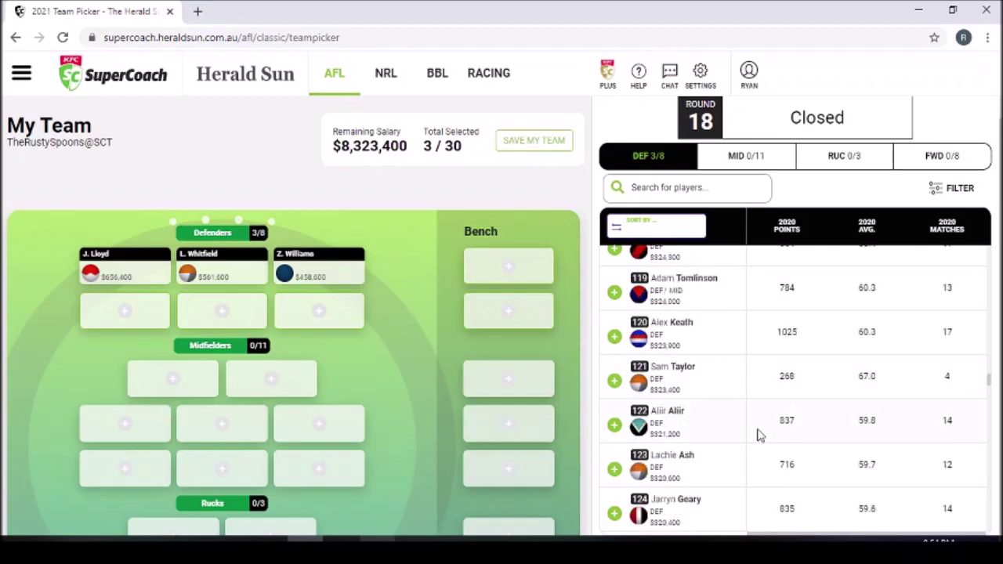
pyautogui.scroll(-4, 759, 436)
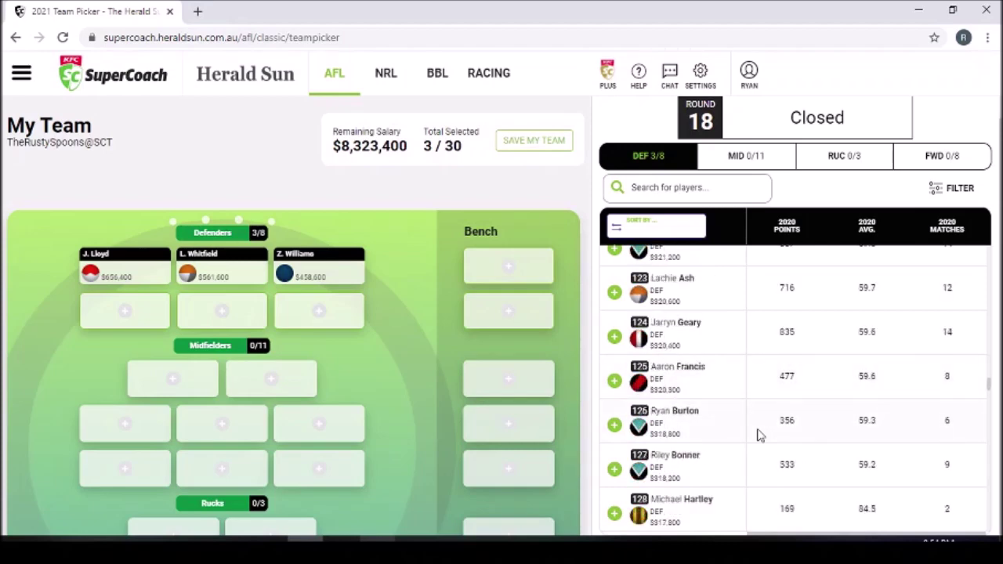
pyautogui.scroll(-4, 759, 436)
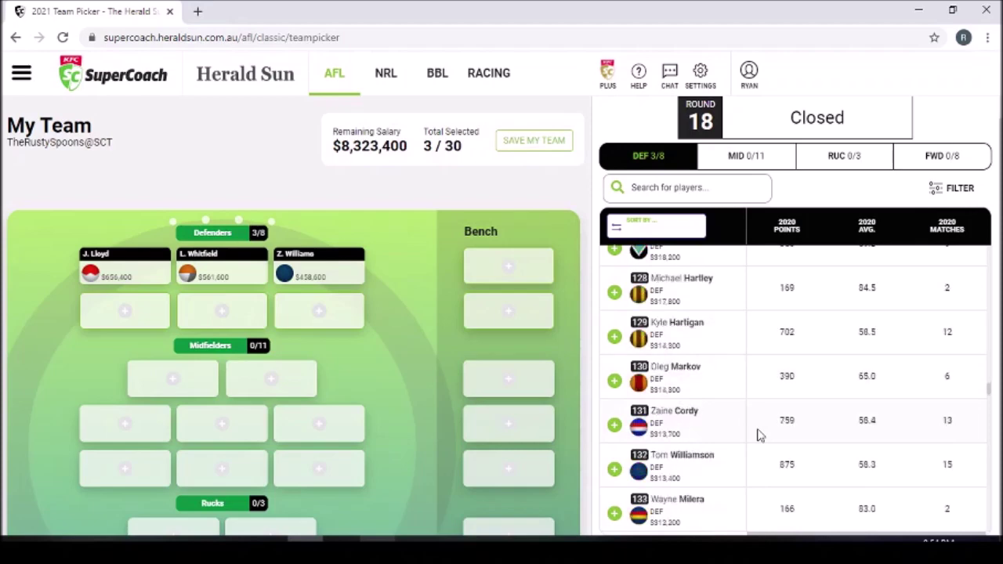
pyautogui.scroll(-3, 760, 435)
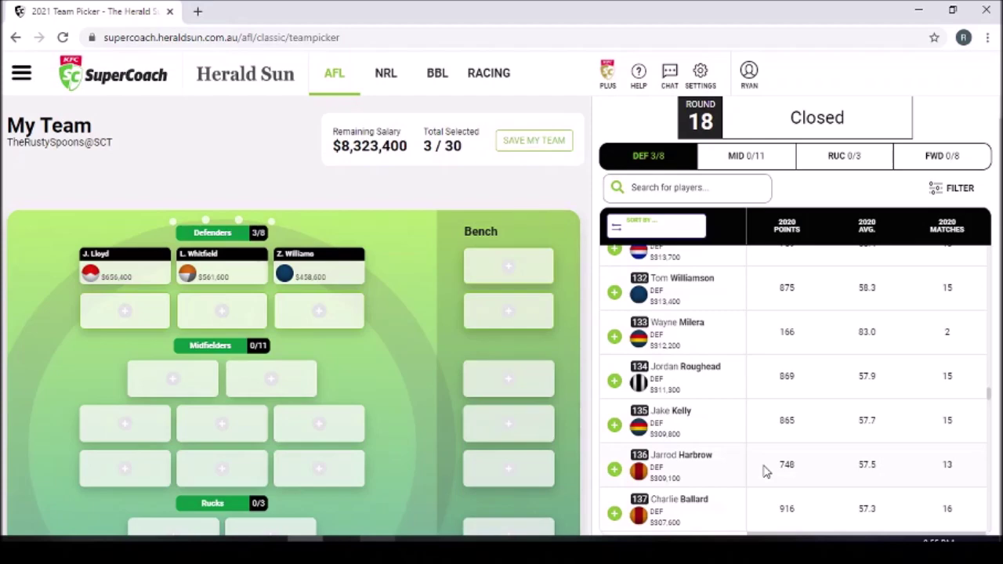
pyautogui.scroll(-4, 766, 471)
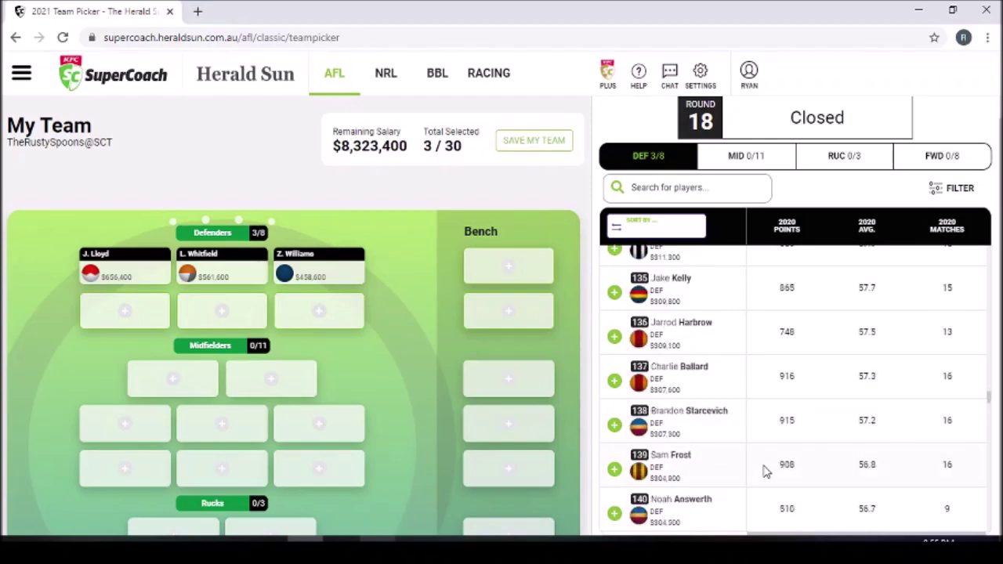
pyautogui.scroll(-5, 767, 471)
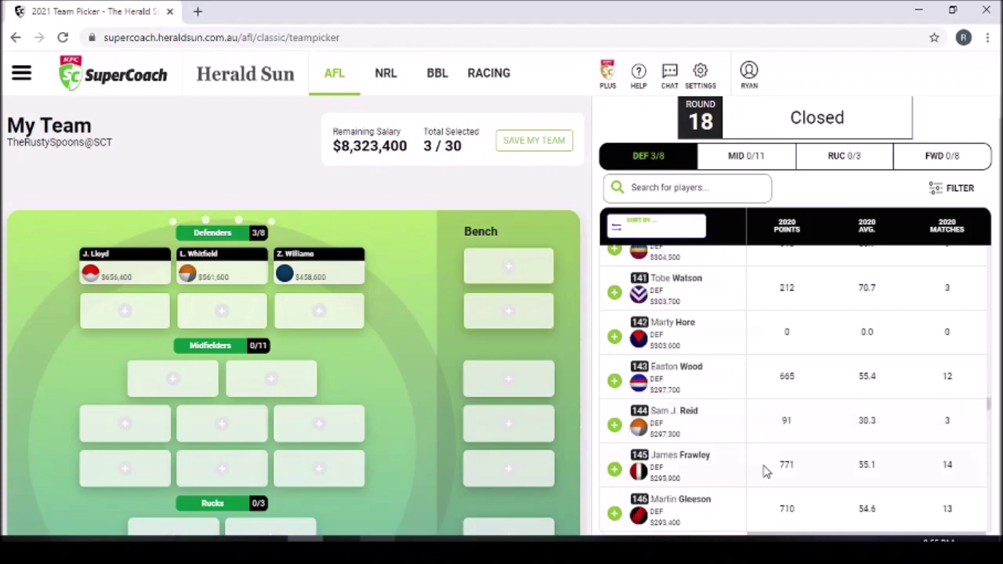
pyautogui.scroll(-5, 766, 471)
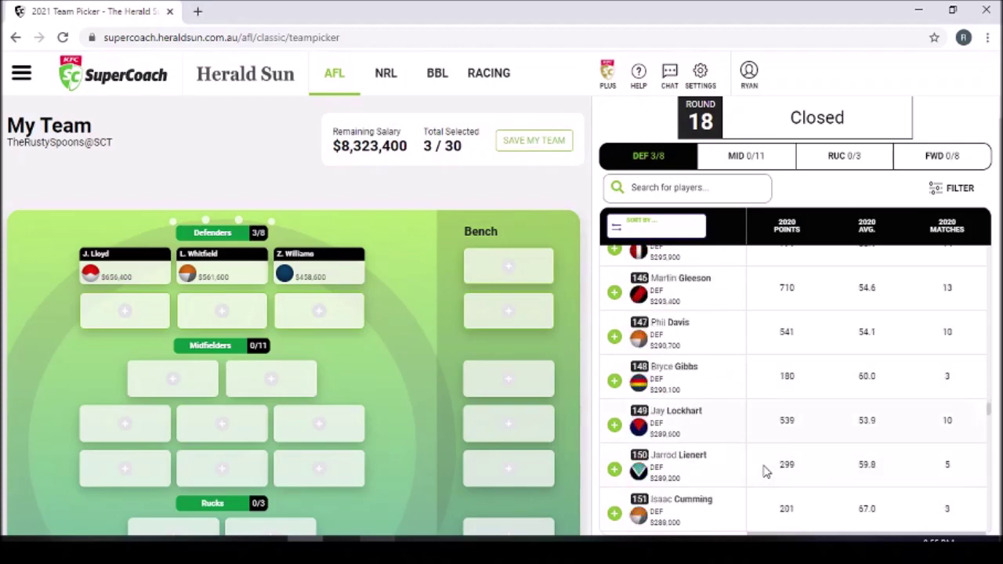
pyautogui.scroll(-5, 767, 471)
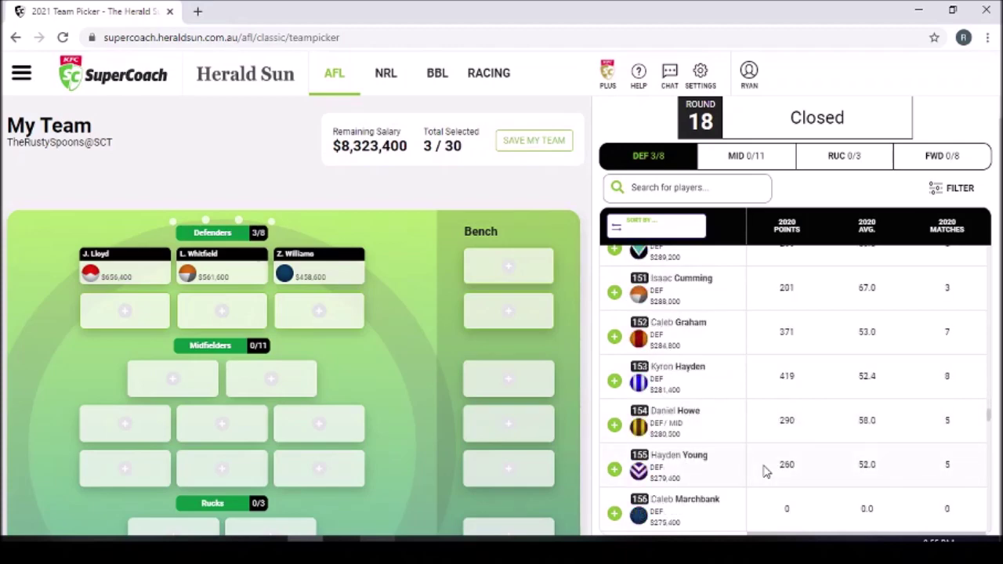
pyautogui.scroll(-5, 767, 471)
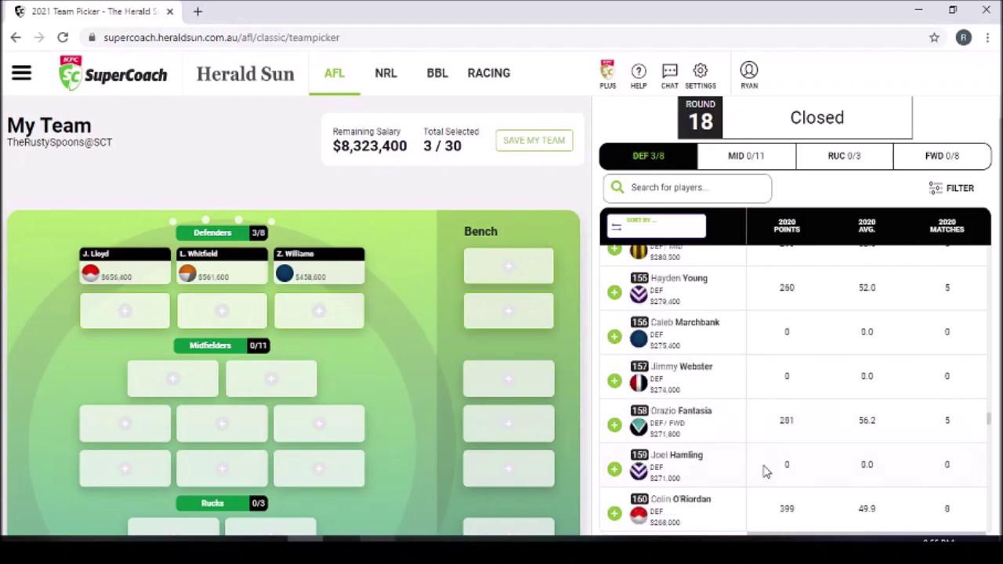
pyautogui.scroll(-6, 766, 471)
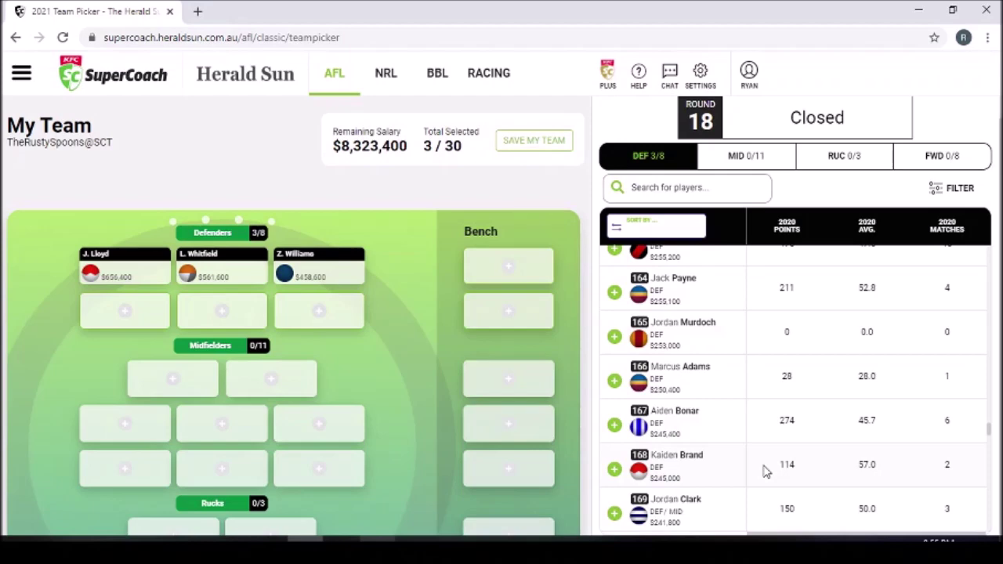
pyautogui.scroll(-4, 766, 471)
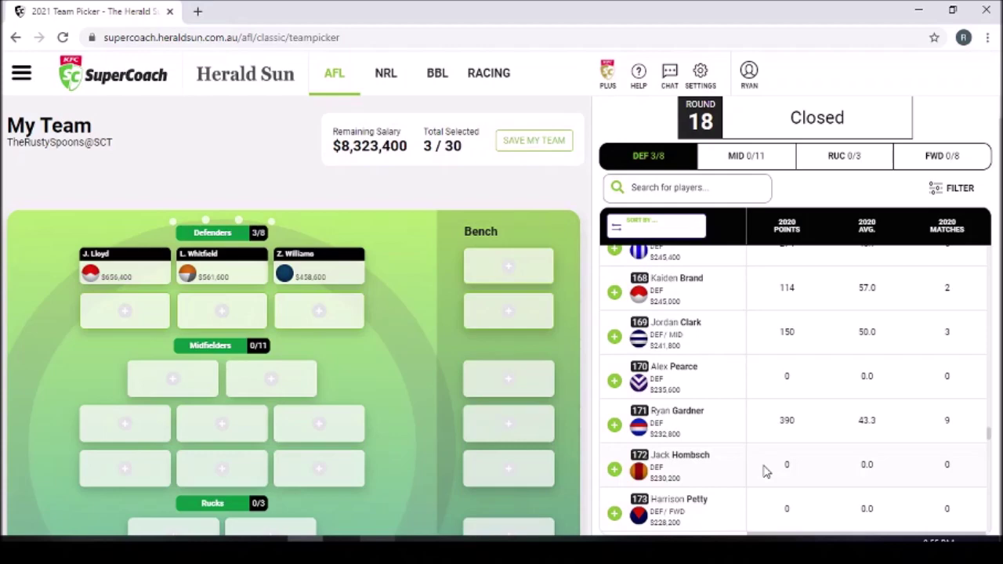
pyautogui.scroll(-5, 766, 471)
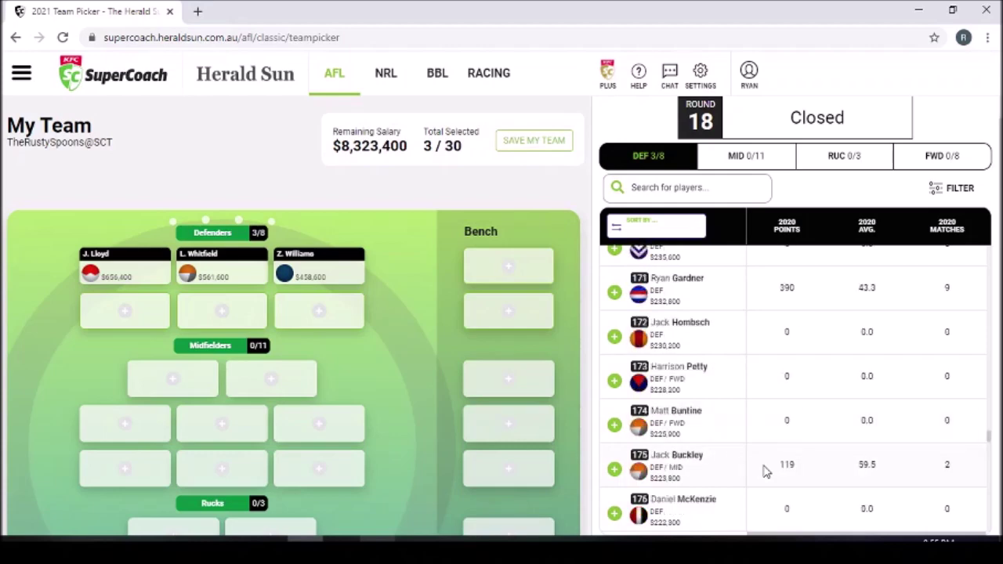
pyautogui.scroll(-5, 766, 471)
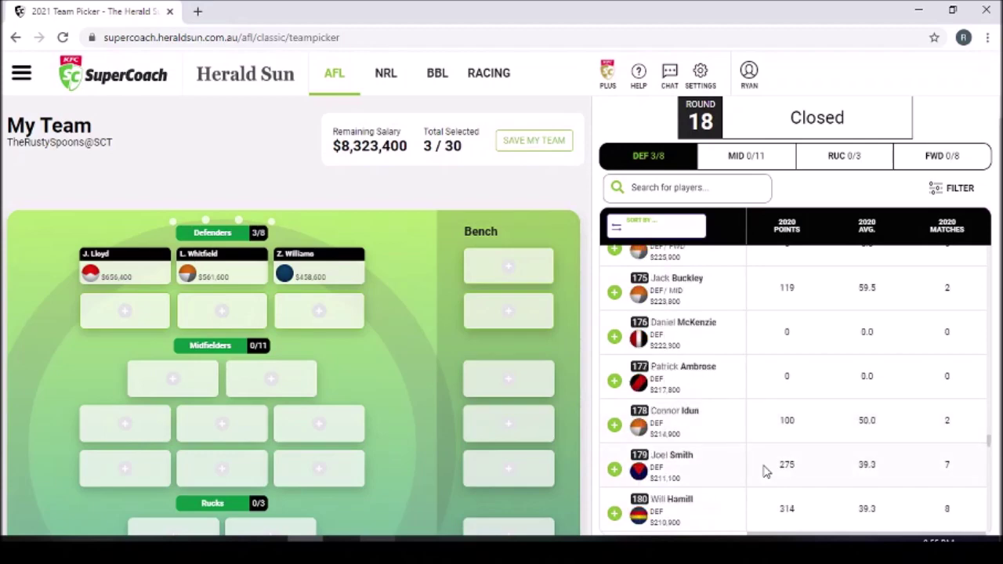
pyautogui.scroll(-4, 765, 471)
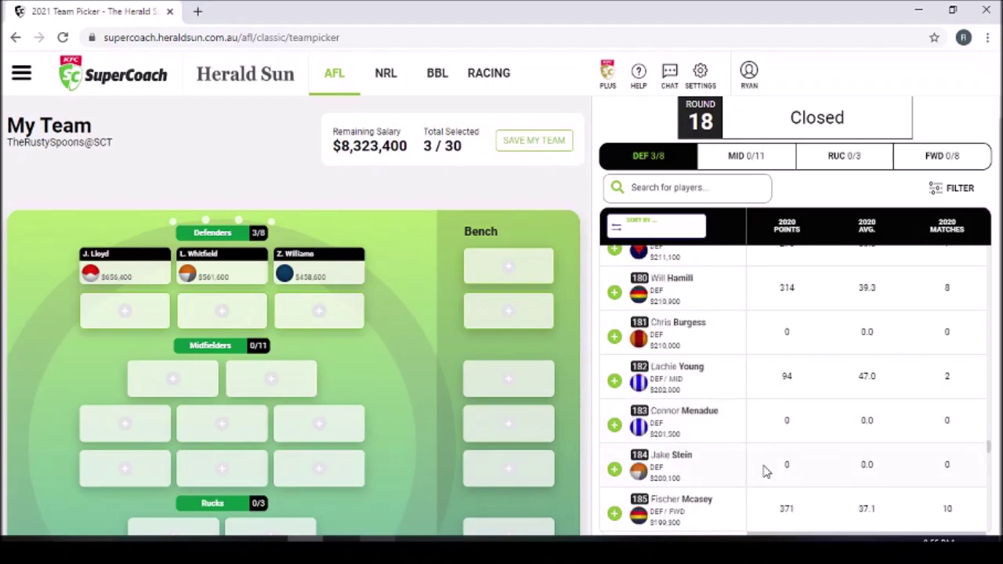
pyautogui.scroll(-1, 766, 471)
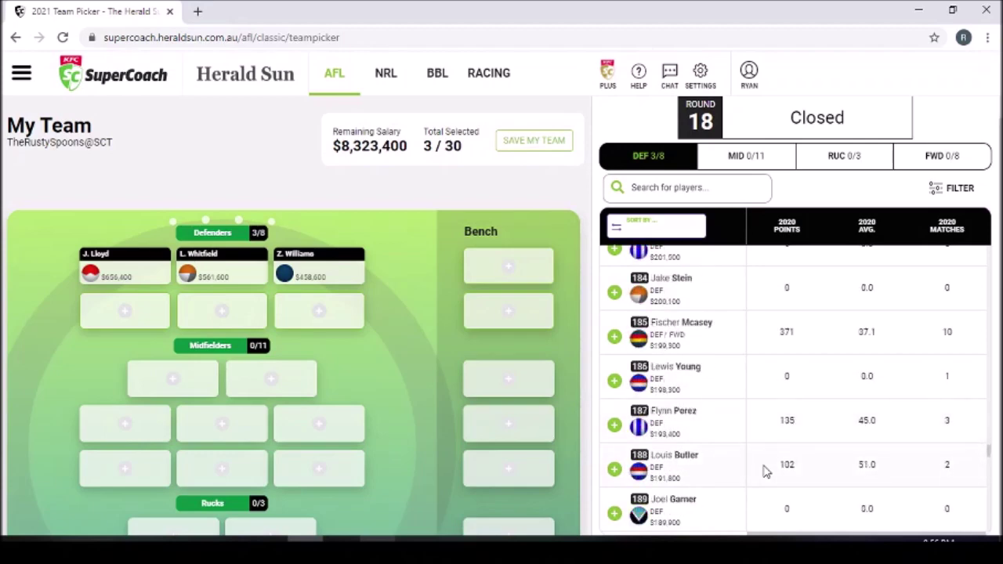
pyautogui.scroll(-4, 765, 470)
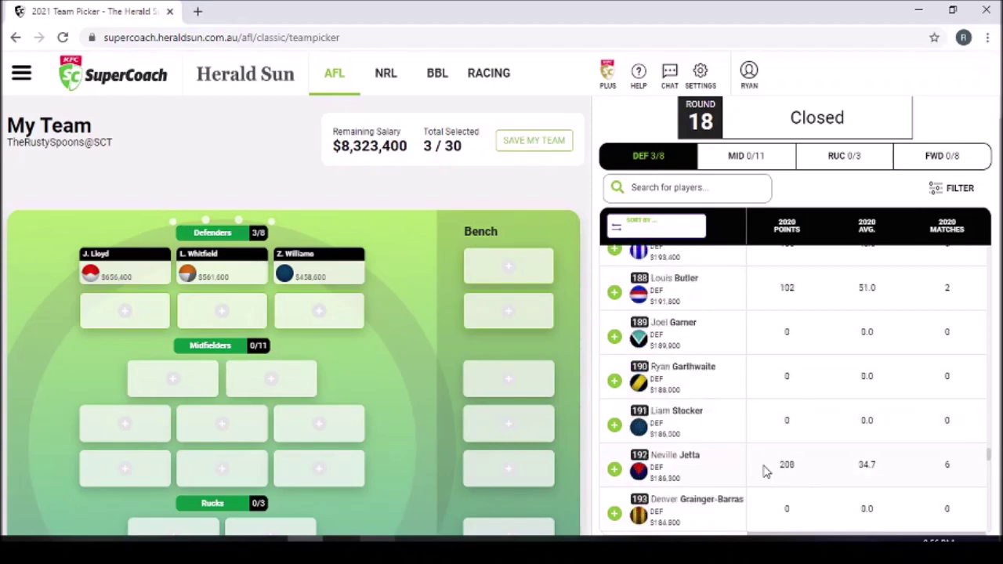
pyautogui.scroll(-3, 766, 470)
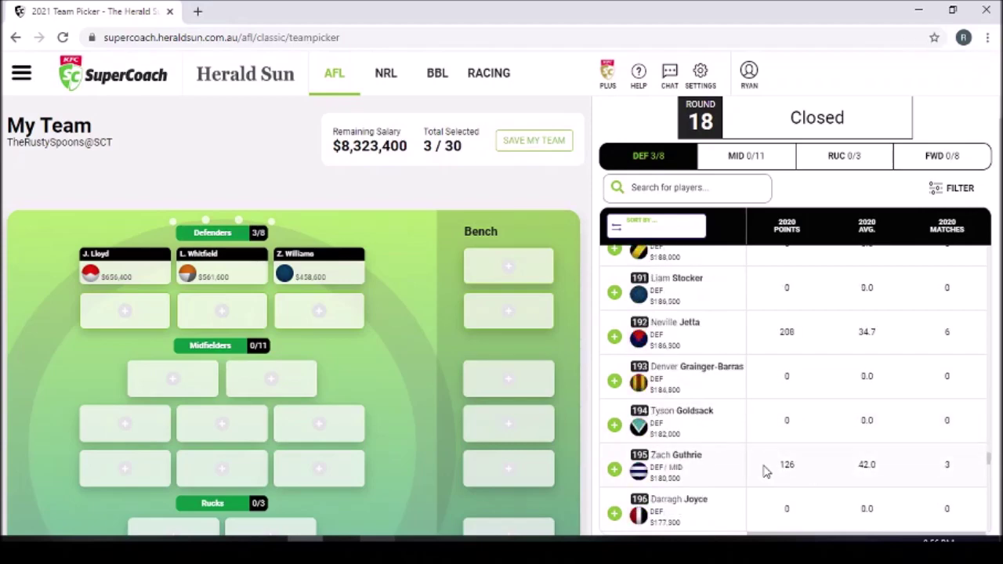
pyautogui.click(614, 381)
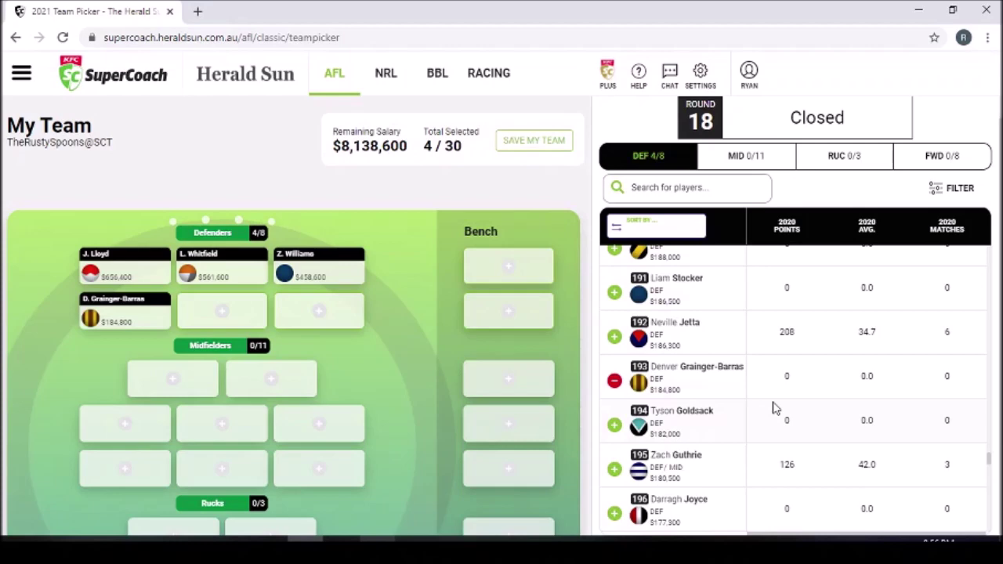
# Add Will Gould and Nathan Murphy to the defenders from further down the DEF list.
pyautogui.scroll(-3, 776, 407)
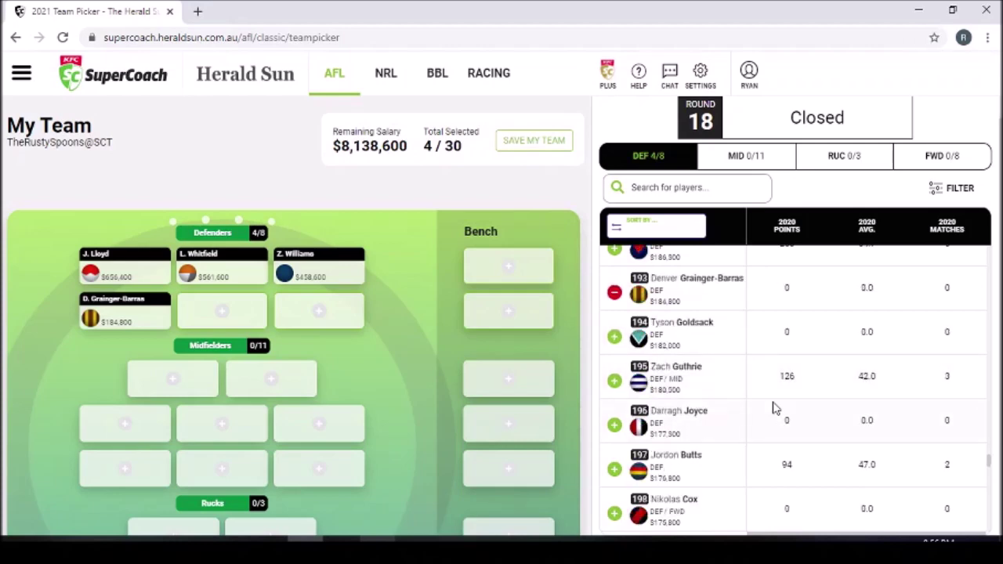
pyautogui.scroll(-1, 775, 408)
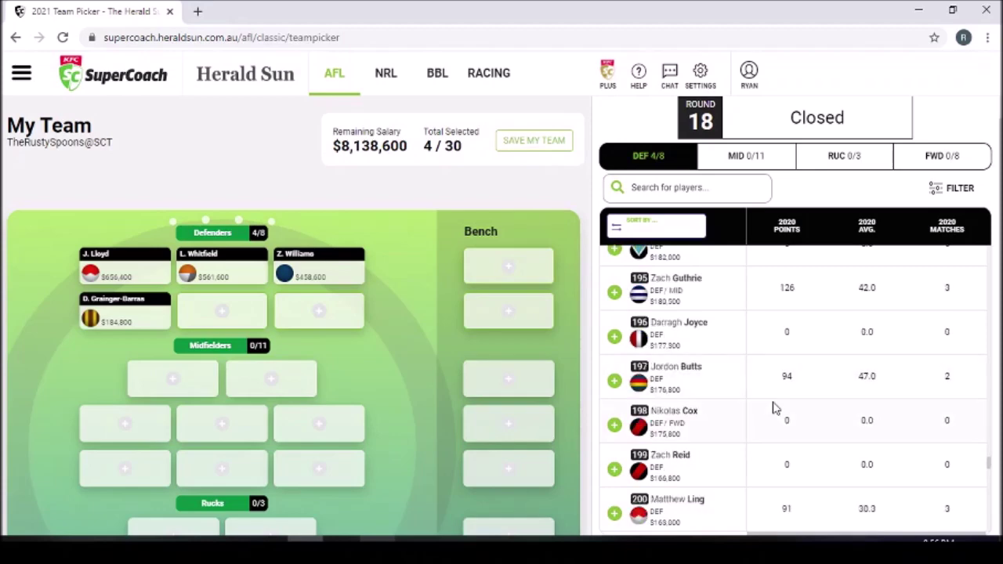
pyautogui.scroll(-5, 774, 408)
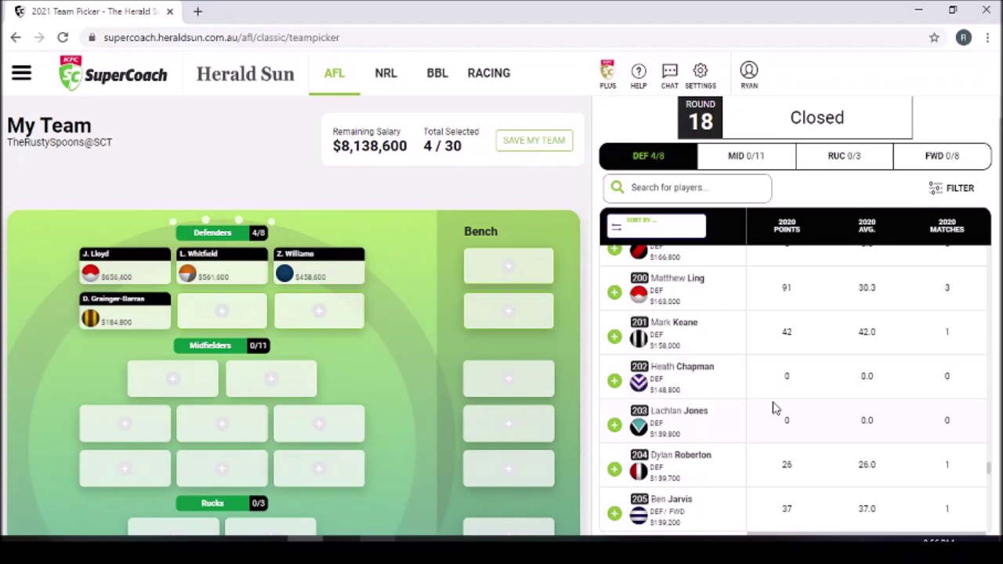
pyautogui.scroll(-1, 776, 407)
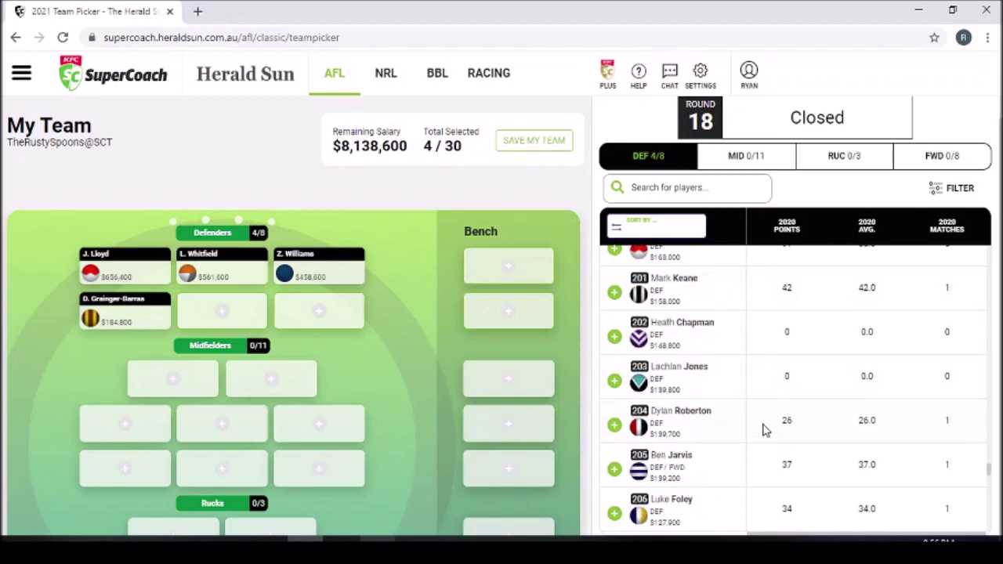
pyautogui.scroll(-6, 766, 430)
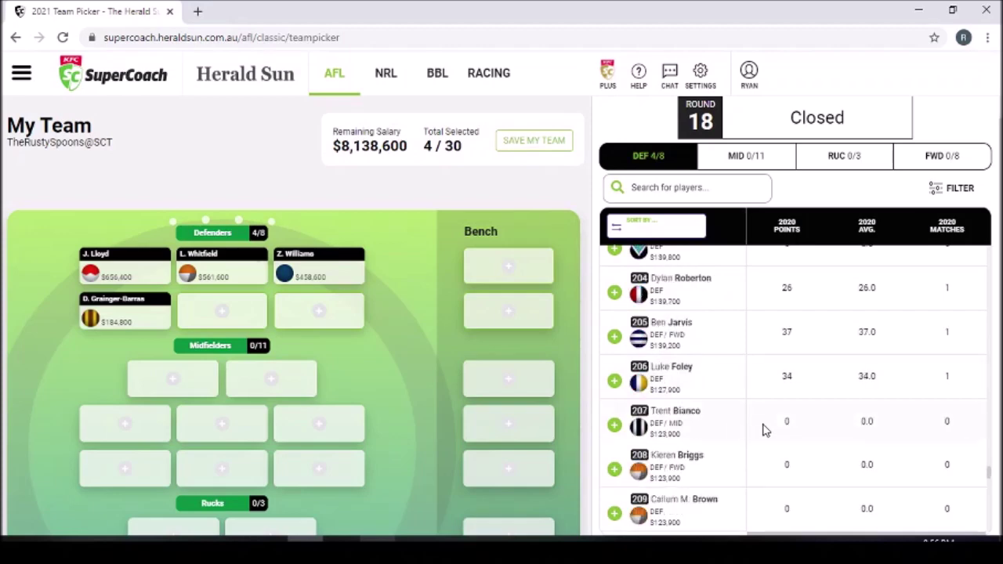
pyautogui.scroll(-6, 765, 429)
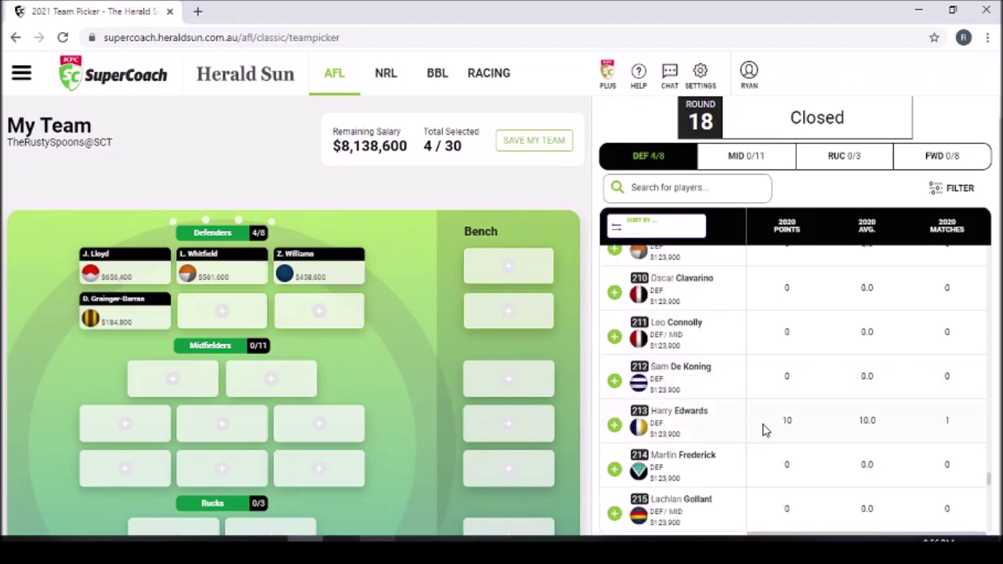
pyautogui.scroll(-1, 765, 429)
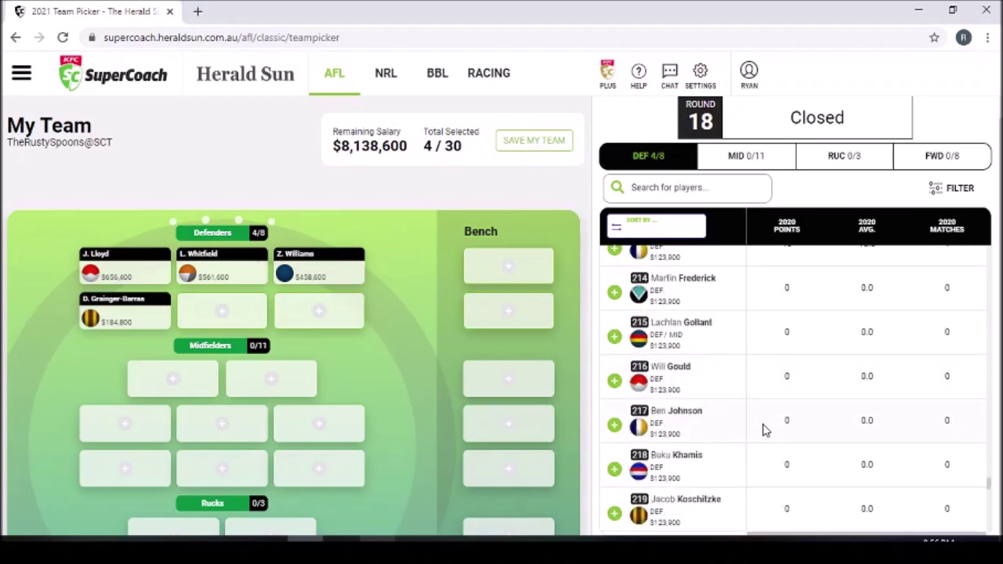
pyautogui.click(615, 381)
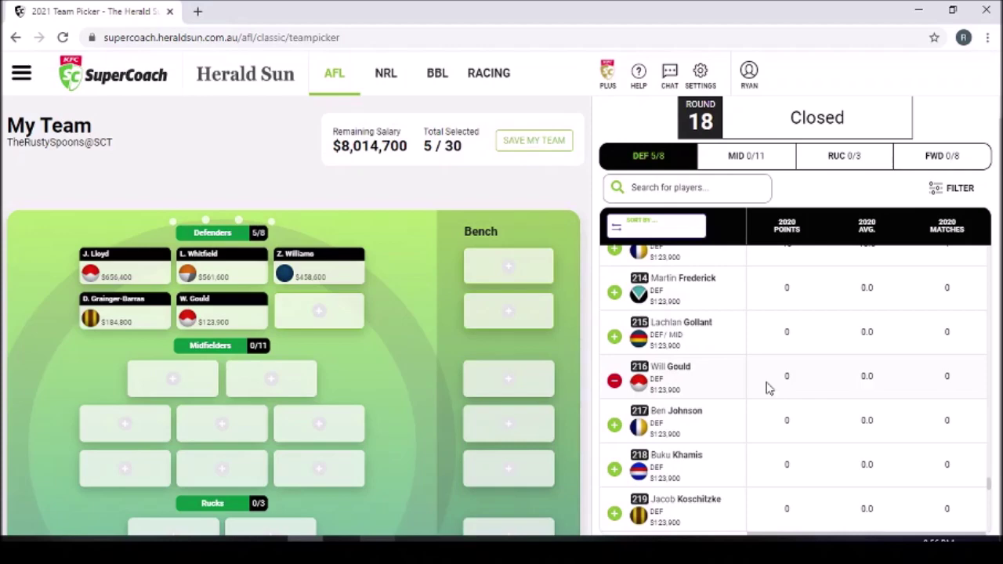
pyautogui.scroll(-3, 768, 388)
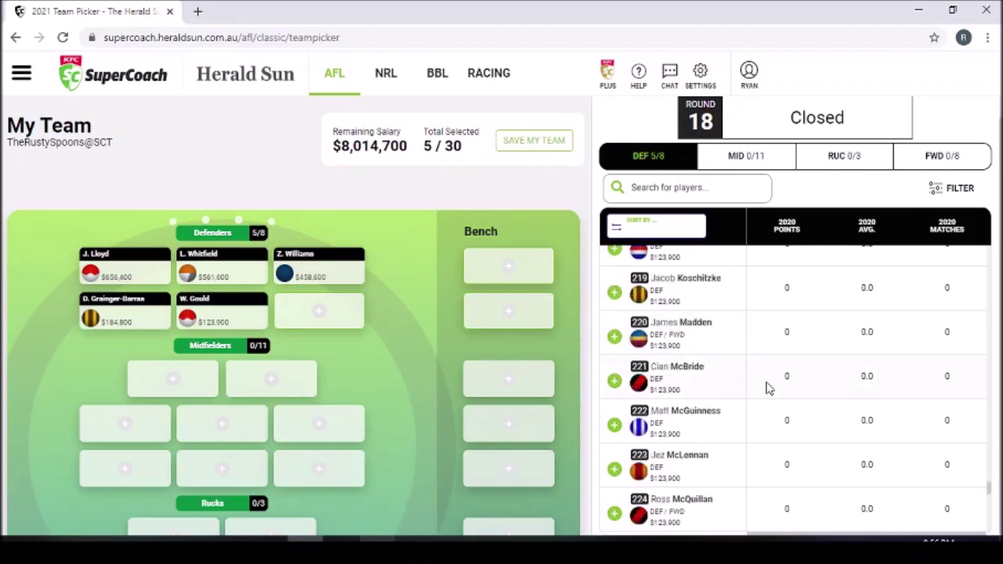
pyautogui.scroll(-3, 768, 388)
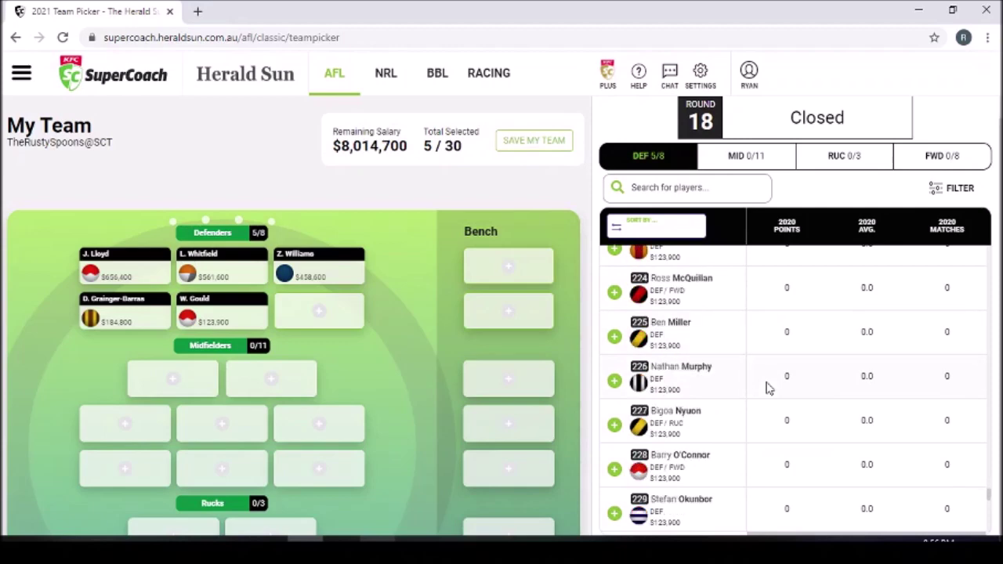
pyautogui.scroll(-1, 768, 388)
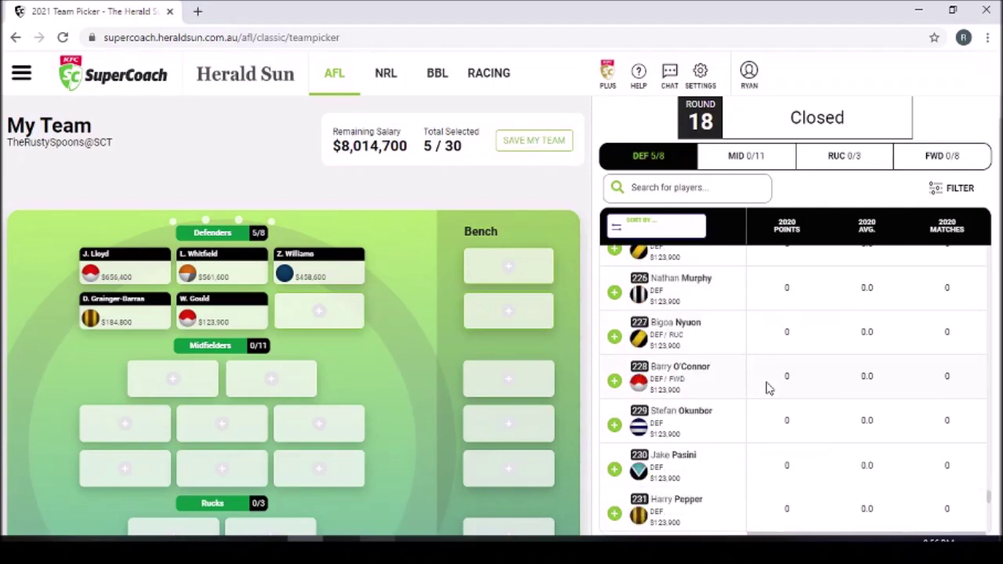
pyautogui.click(616, 294)
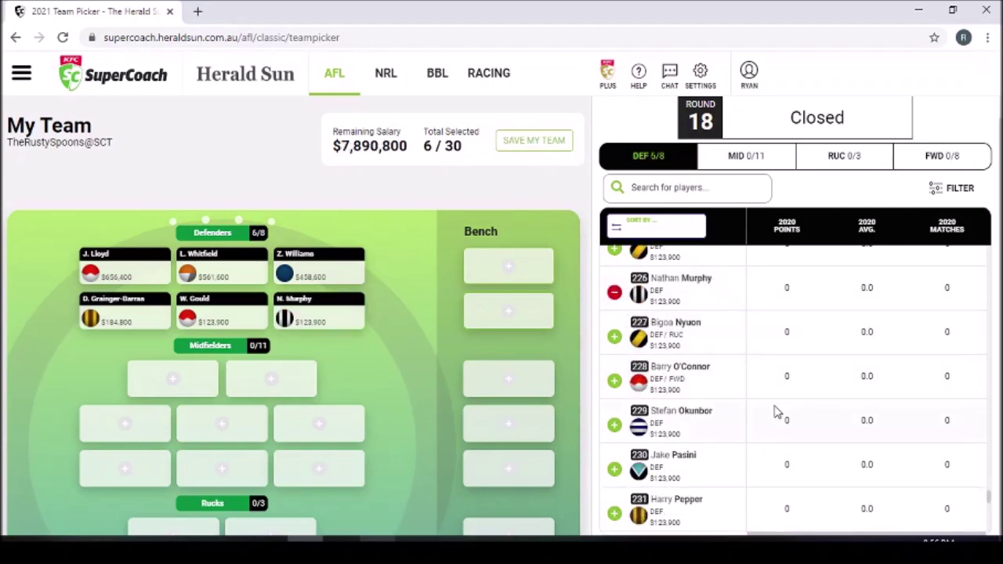
# Add Jaxon Prior and Rory Thompson as bench defenders, completing defence at 8/8.
pyautogui.scroll(-3, 775, 413)
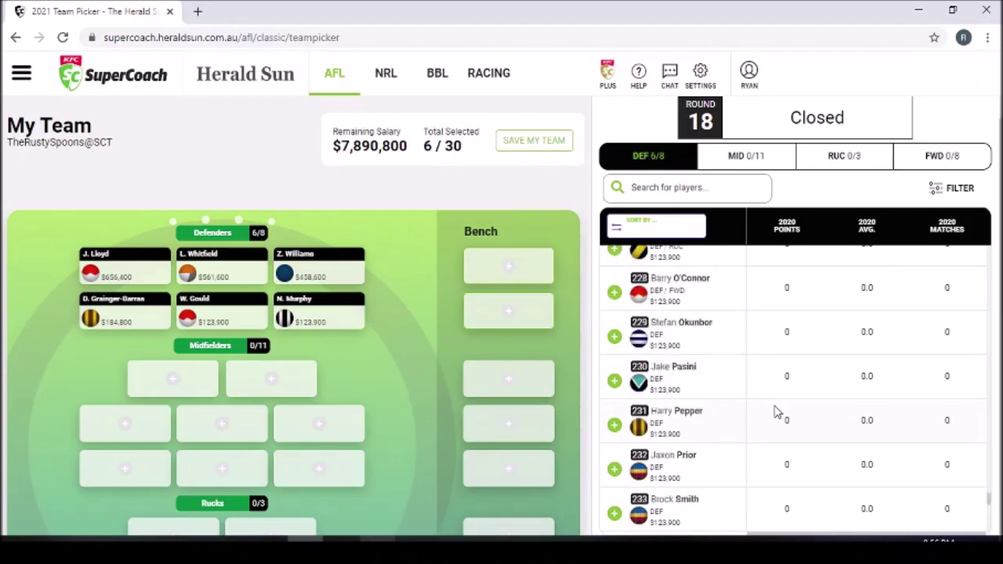
pyautogui.scroll(-1, 776, 413)
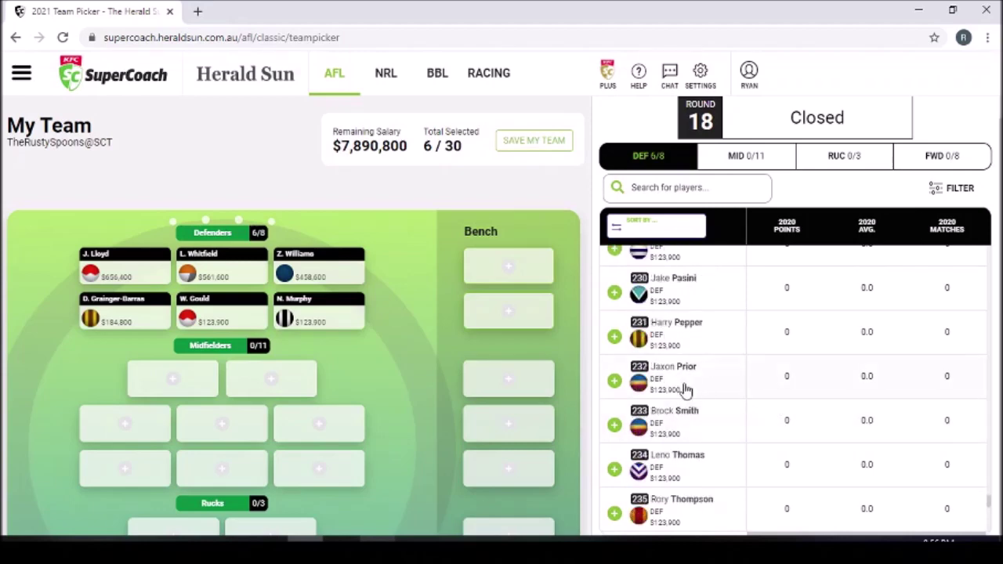
pyautogui.click(616, 382)
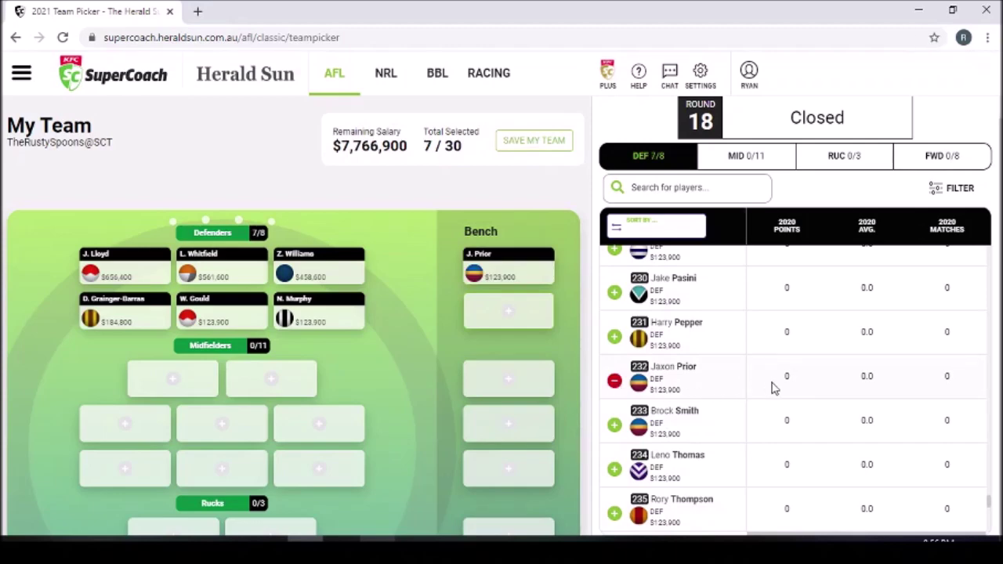
pyautogui.scroll(-3, 775, 388)
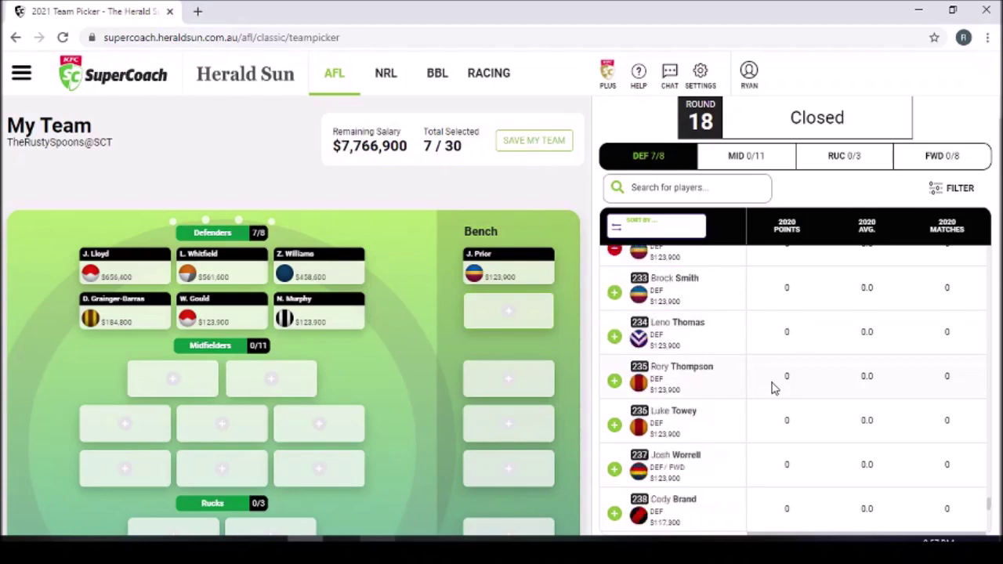
pyautogui.click(615, 381)
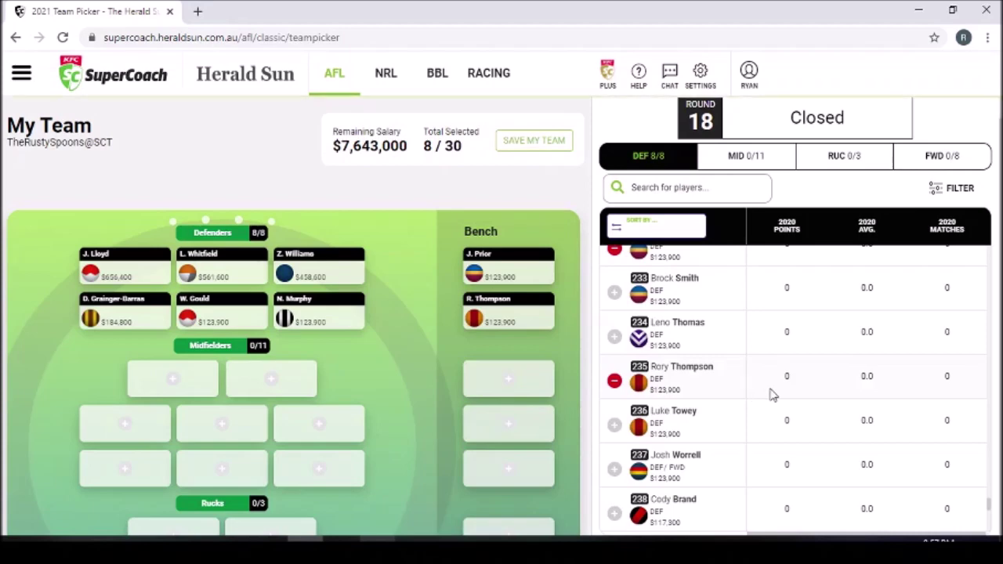
pyautogui.scroll(-5, 772, 396)
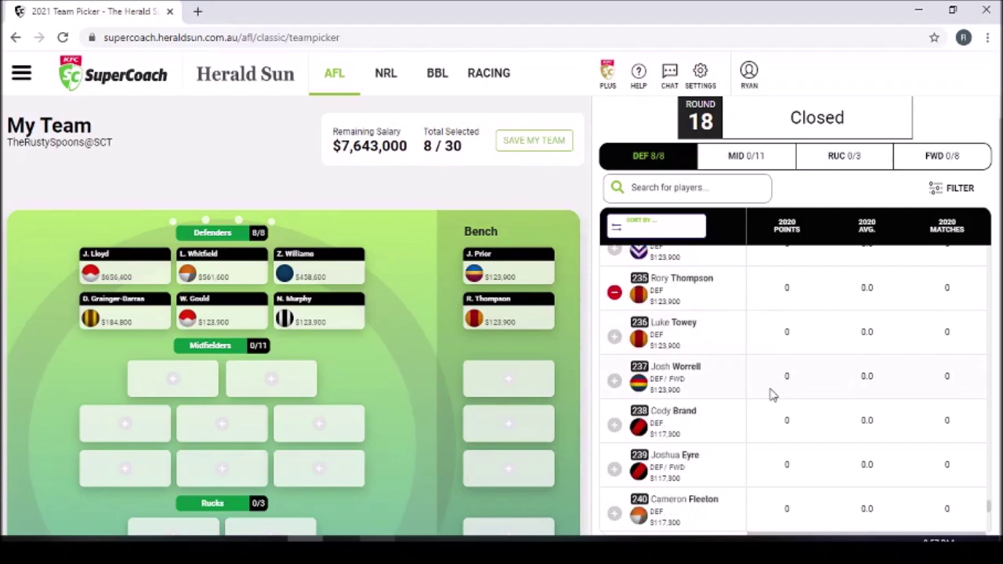
pyautogui.scroll(-1, 772, 396)
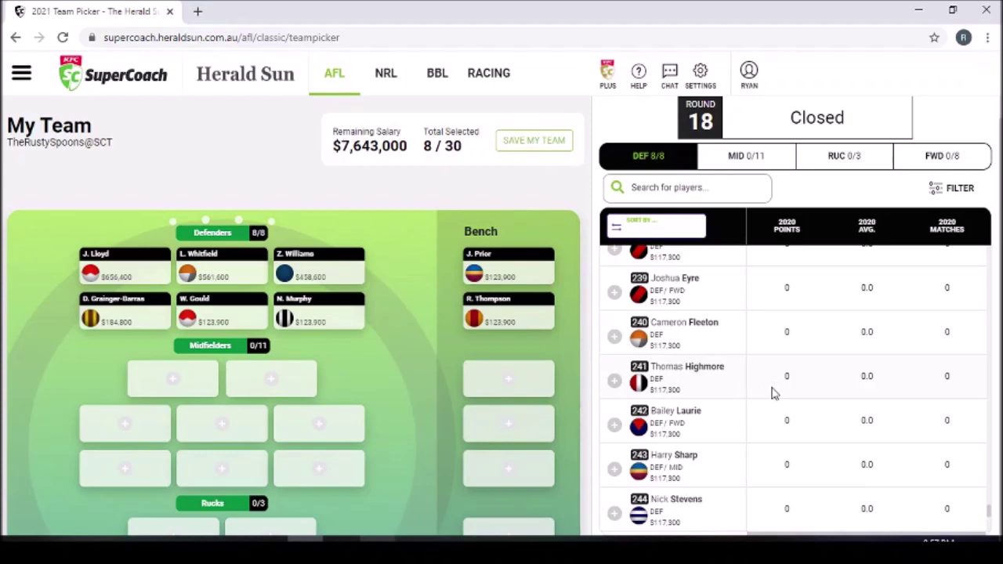
pyautogui.scroll(-1, 772, 394)
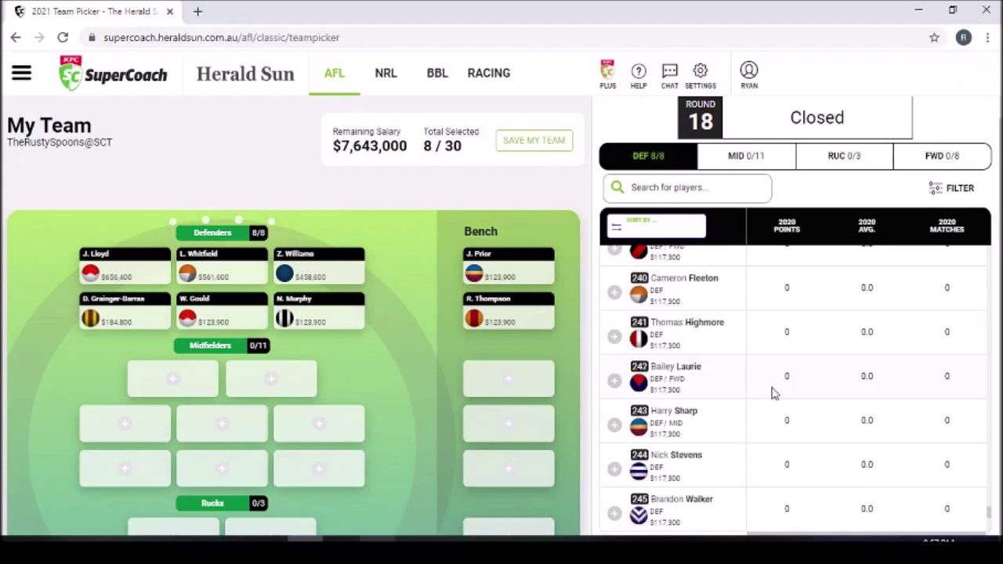
pyautogui.scroll(-4, 772, 394)
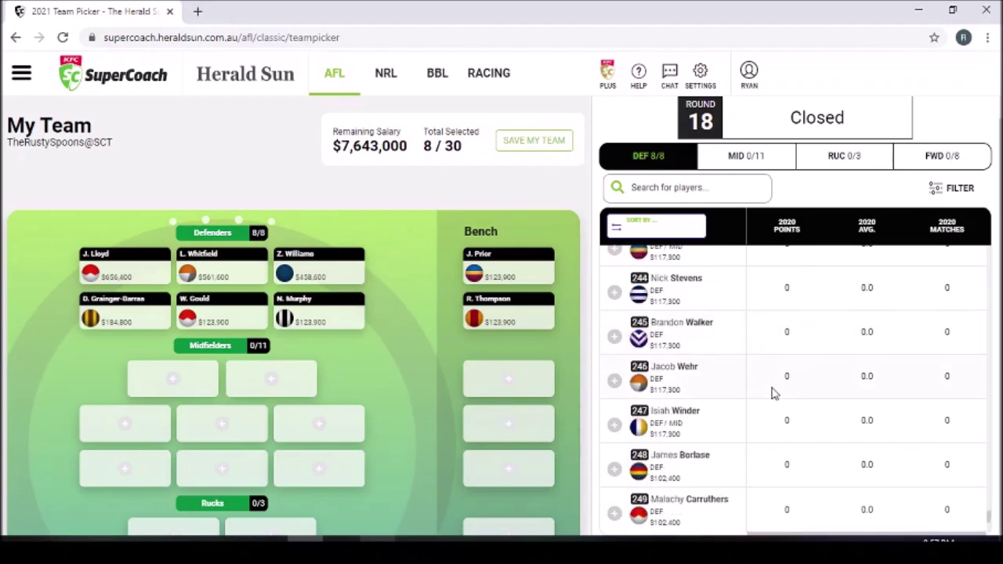
pyautogui.scroll(-6, 772, 395)
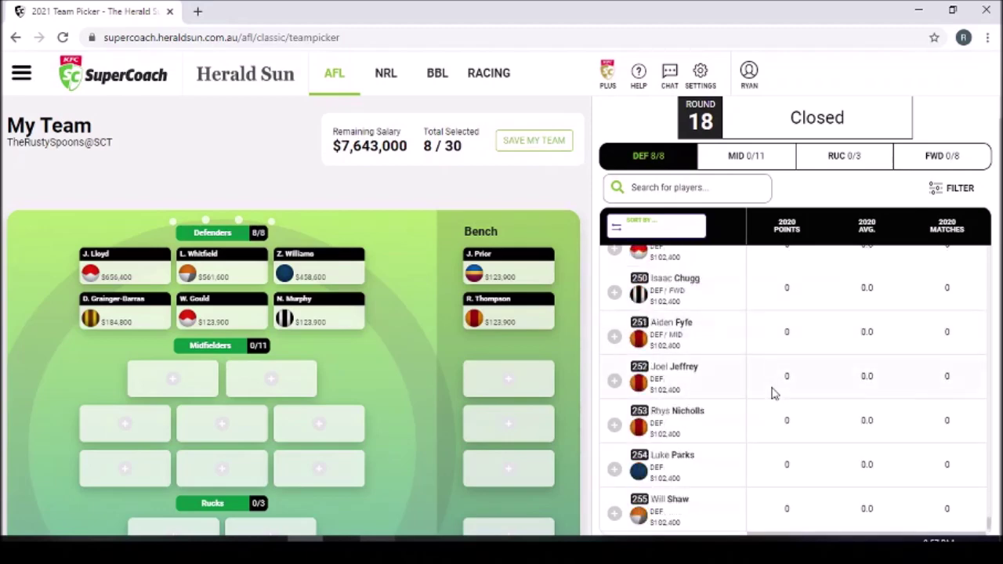
pyautogui.scroll(-2, 772, 394)
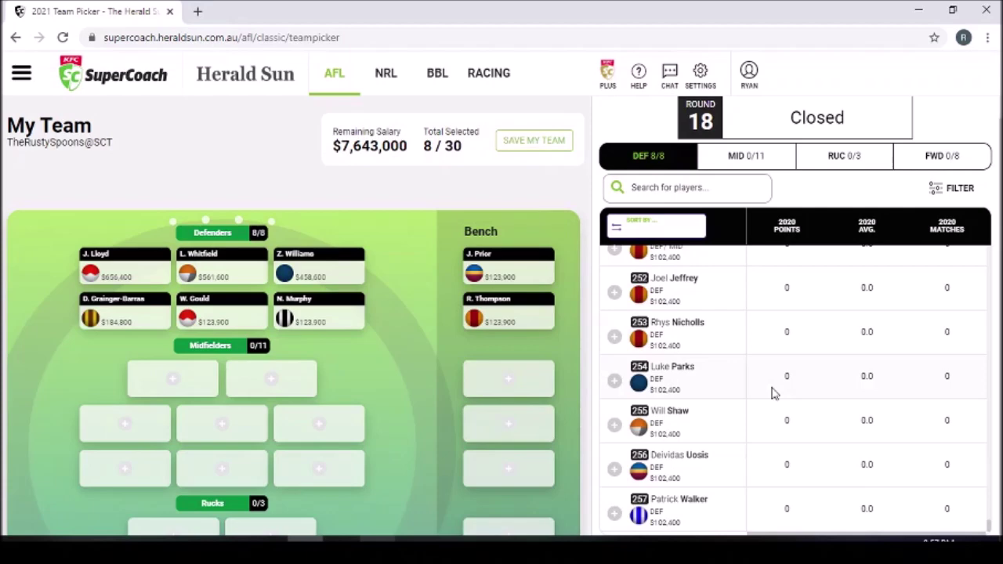
# In the midfielder list, add Lachie Neale ($721,800) and Jack Steele ($658,000).
pyautogui.click(746, 157)
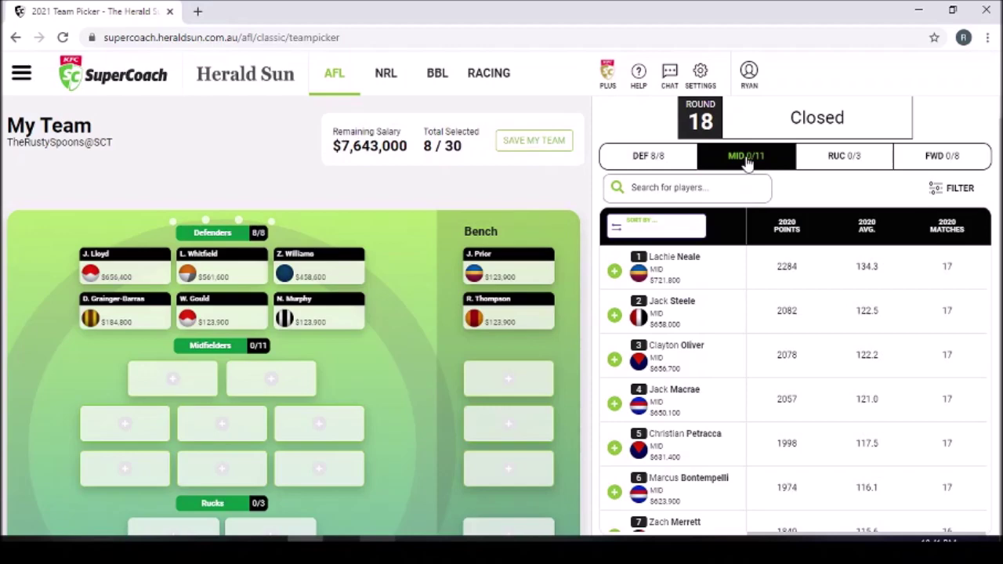
pyautogui.click(614, 272)
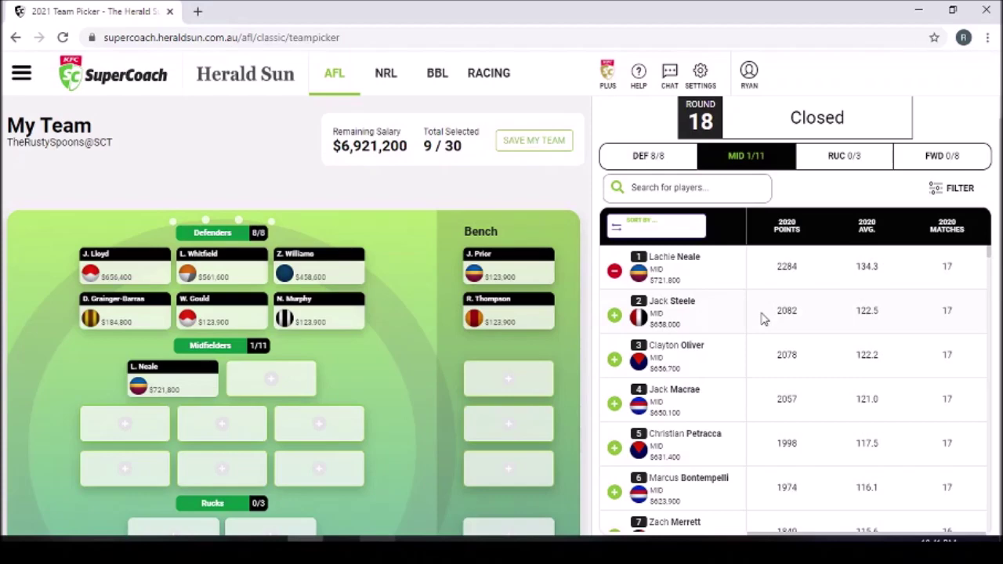
pyautogui.click(614, 315)
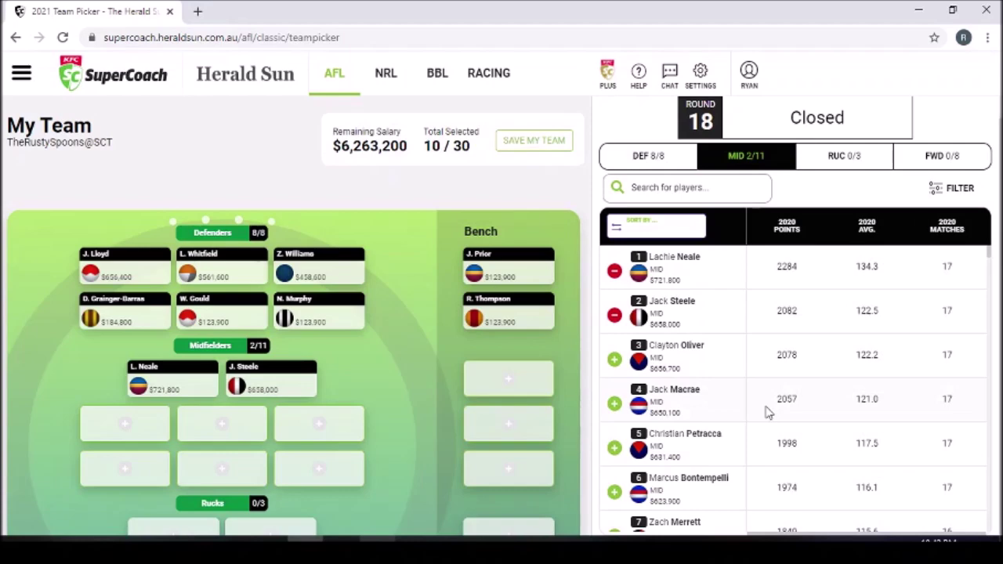
pyautogui.scroll(-5, 768, 413)
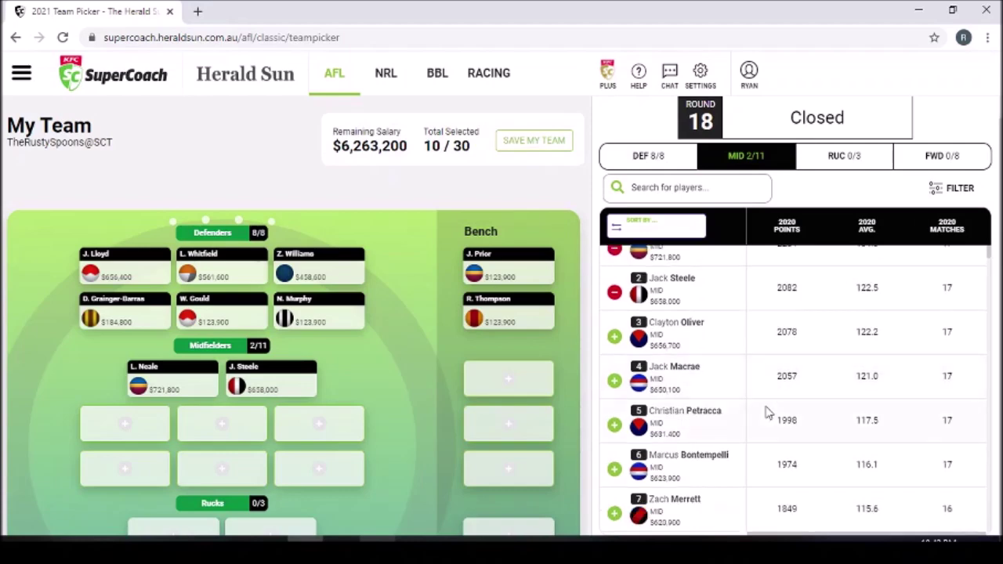
pyautogui.scroll(-1, 768, 413)
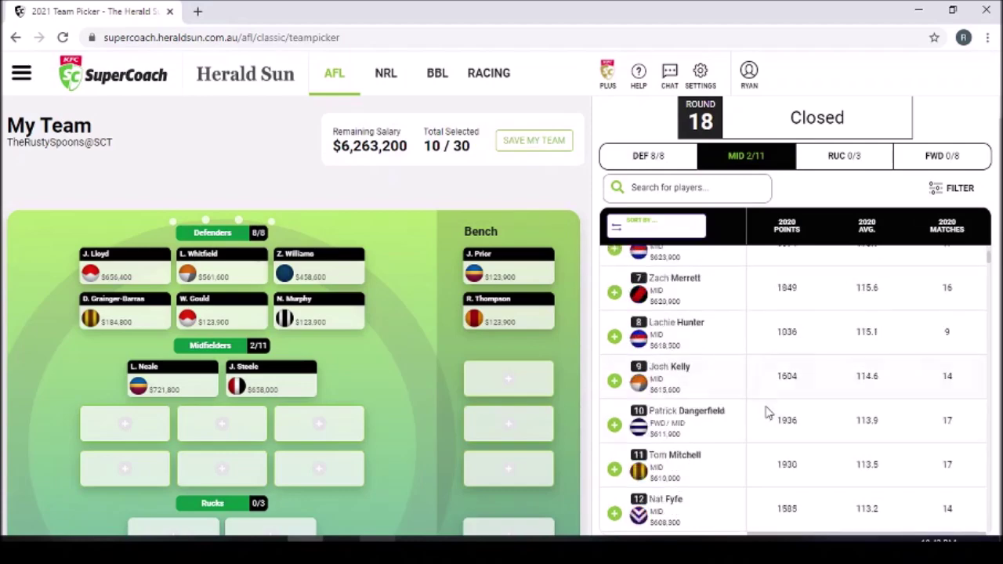
pyautogui.scroll(-1, 768, 413)
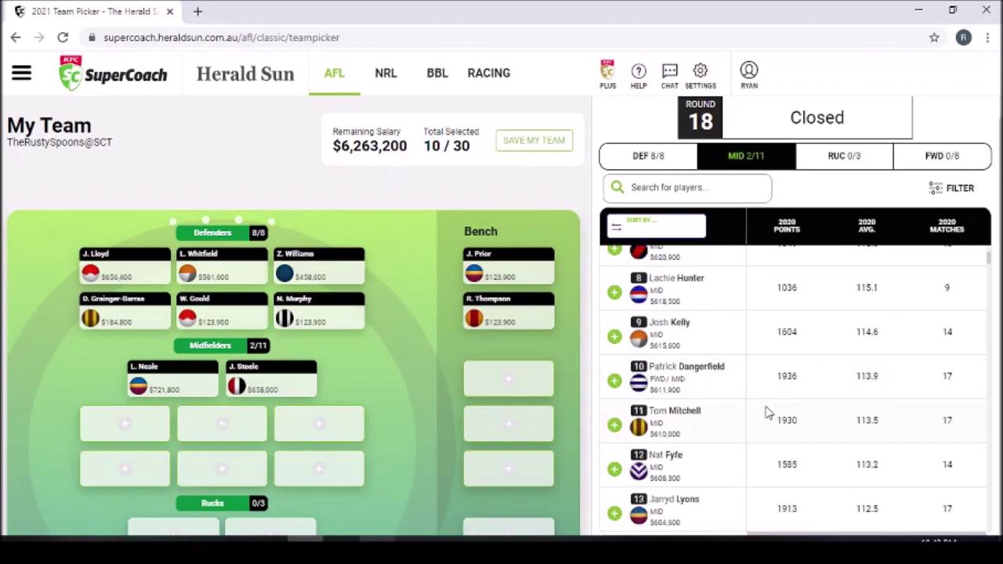
pyautogui.scroll(-1, 768, 414)
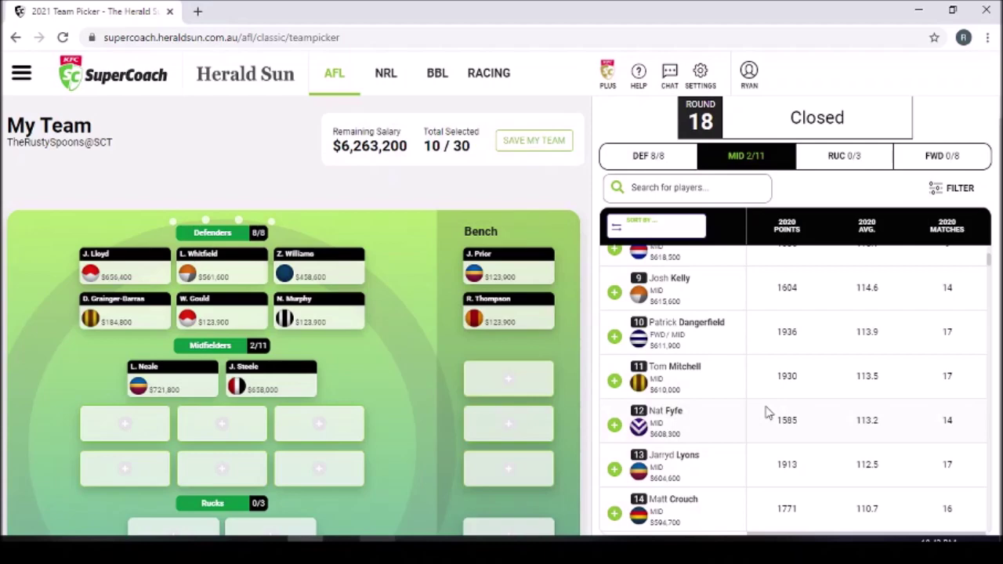
pyautogui.scroll(-2, 768, 413)
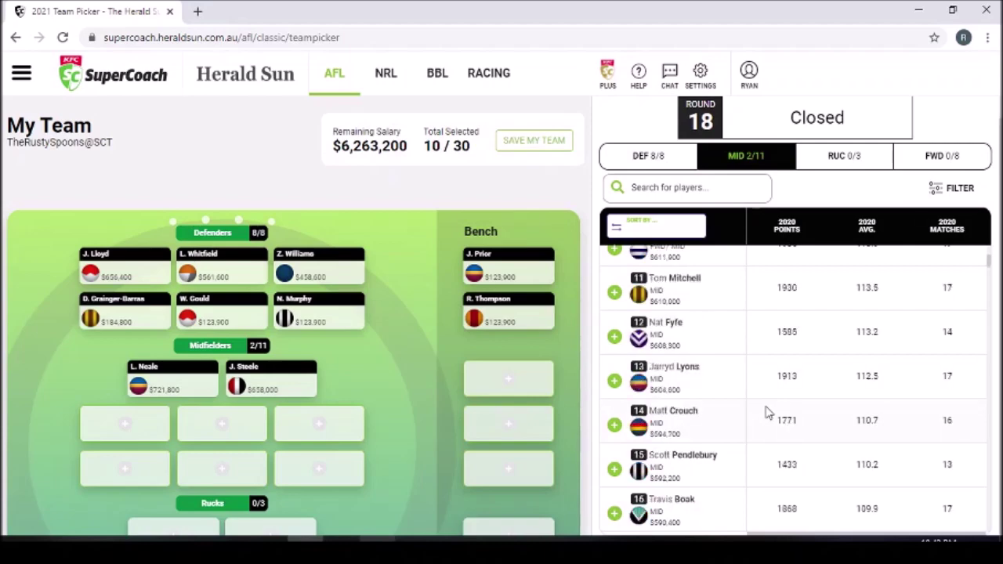
pyautogui.scroll(-3, 768, 413)
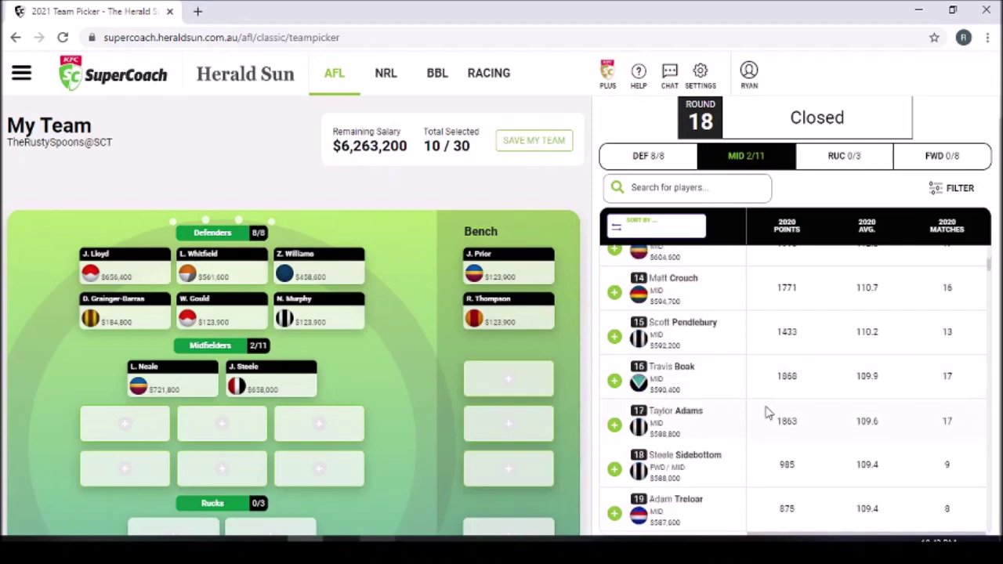
pyautogui.scroll(-1, 768, 413)
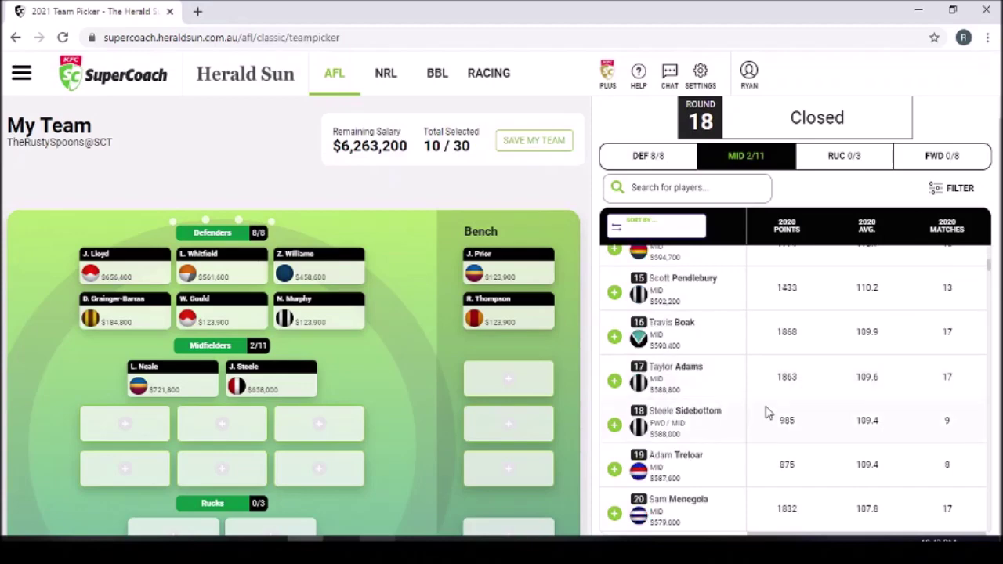
pyautogui.scroll(-1, 768, 413)
pyautogui.scroll(-2, 768, 413)
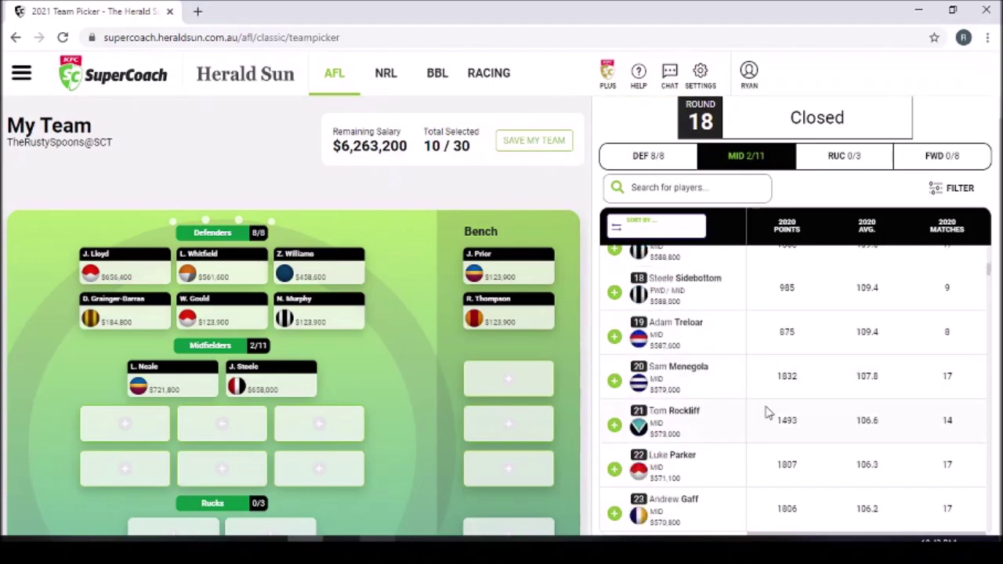
pyautogui.scroll(-3, 768, 413)
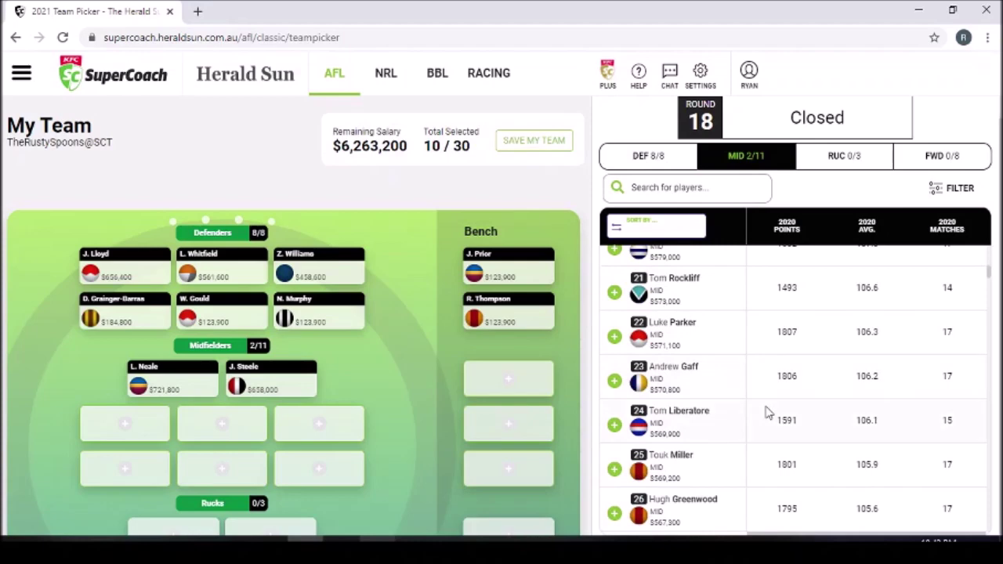
pyautogui.scroll(-4, 768, 413)
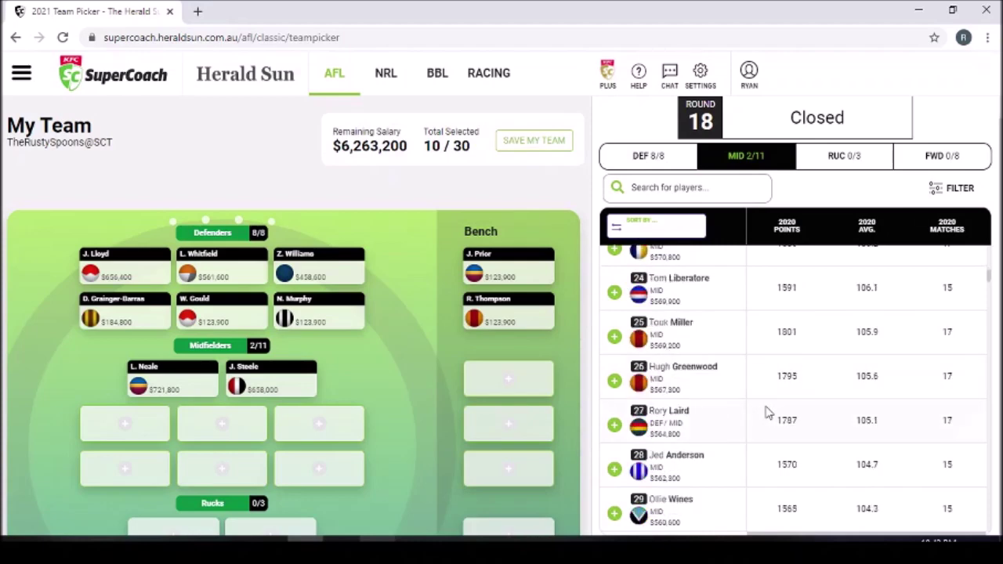
pyautogui.scroll(-2, 769, 413)
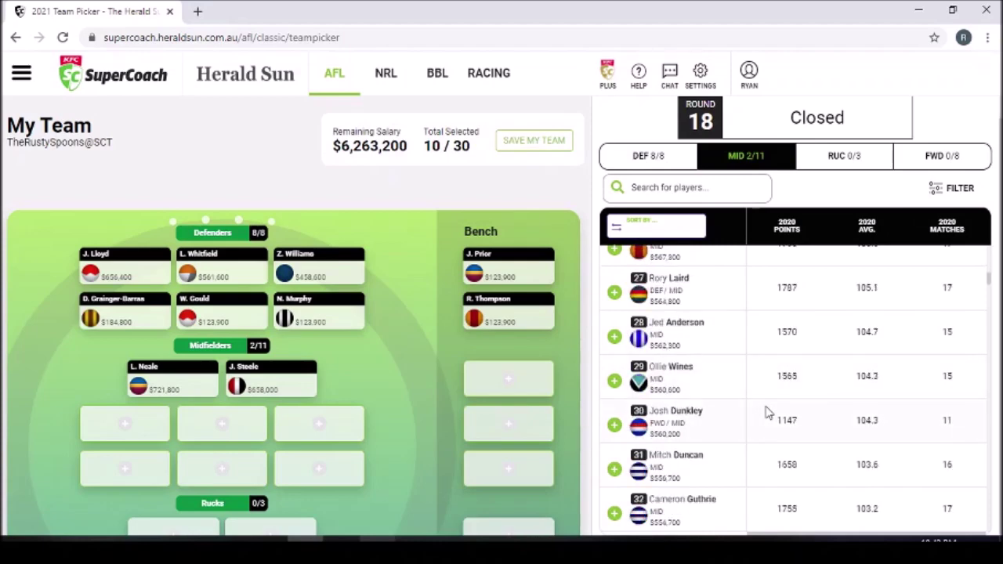
pyautogui.scroll(-2, 768, 413)
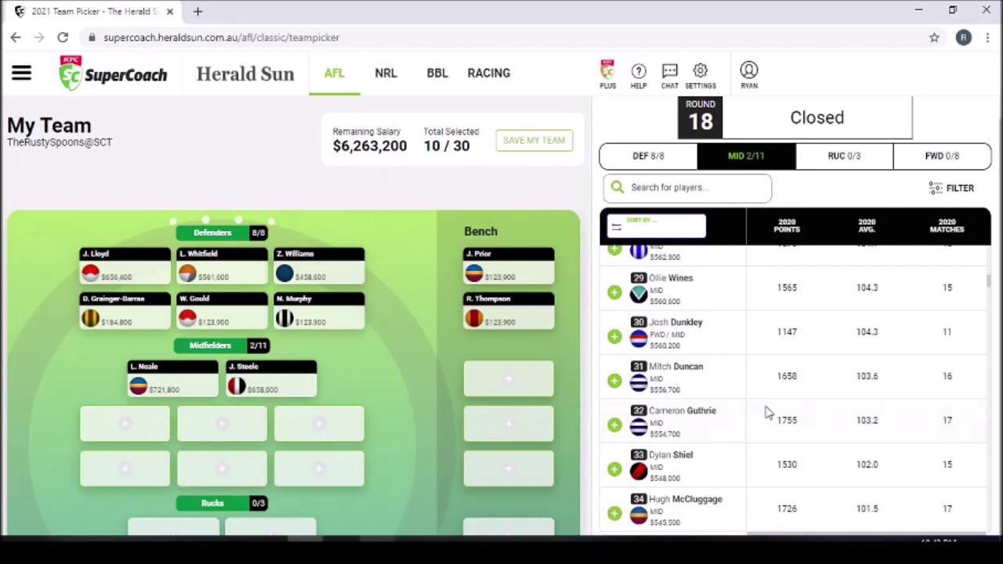
pyautogui.scroll(-4, 768, 413)
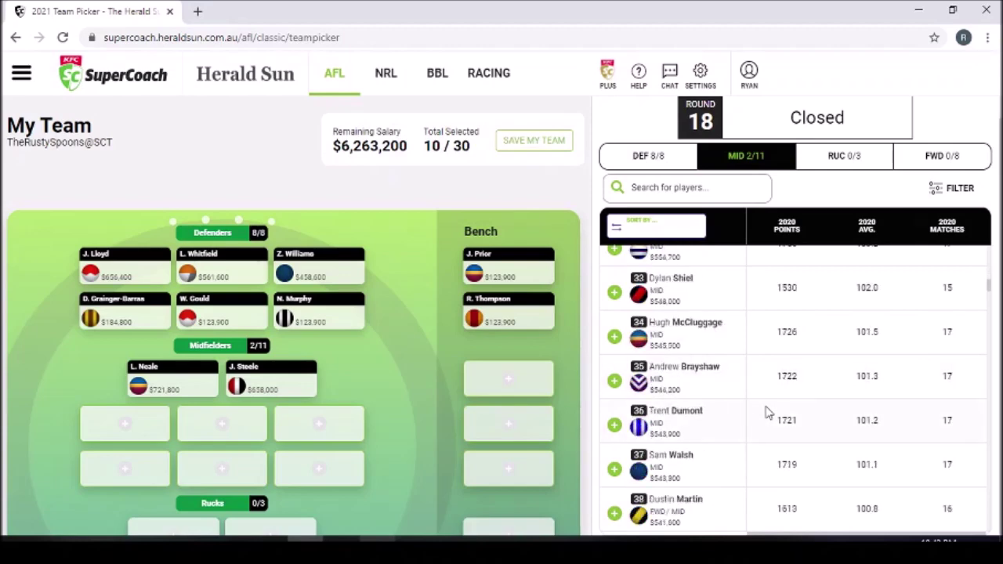
pyautogui.scroll(-3, 768, 413)
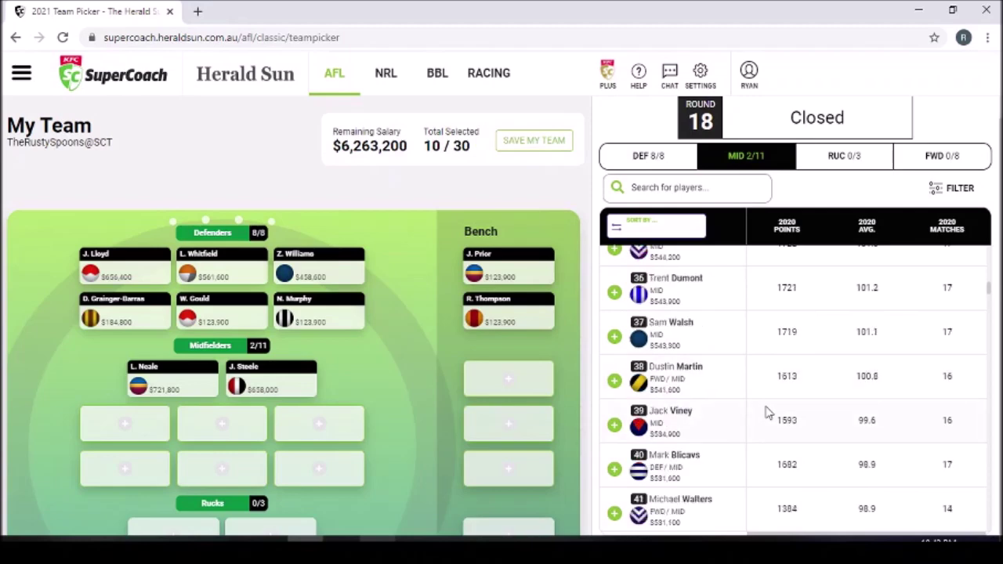
pyautogui.scroll(-1, 768, 413)
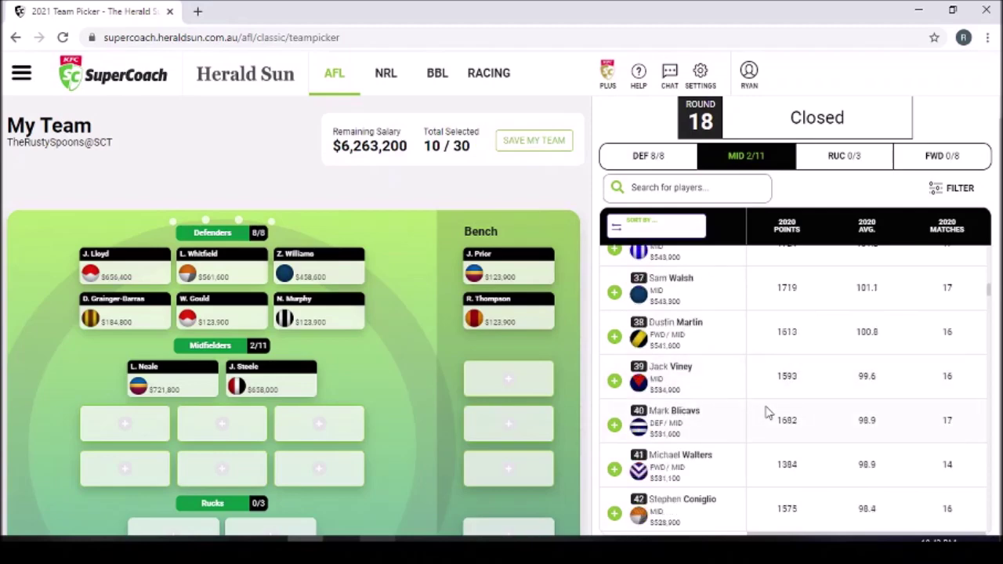
pyautogui.scroll(-1, 768, 413)
pyautogui.scroll(-2, 768, 413)
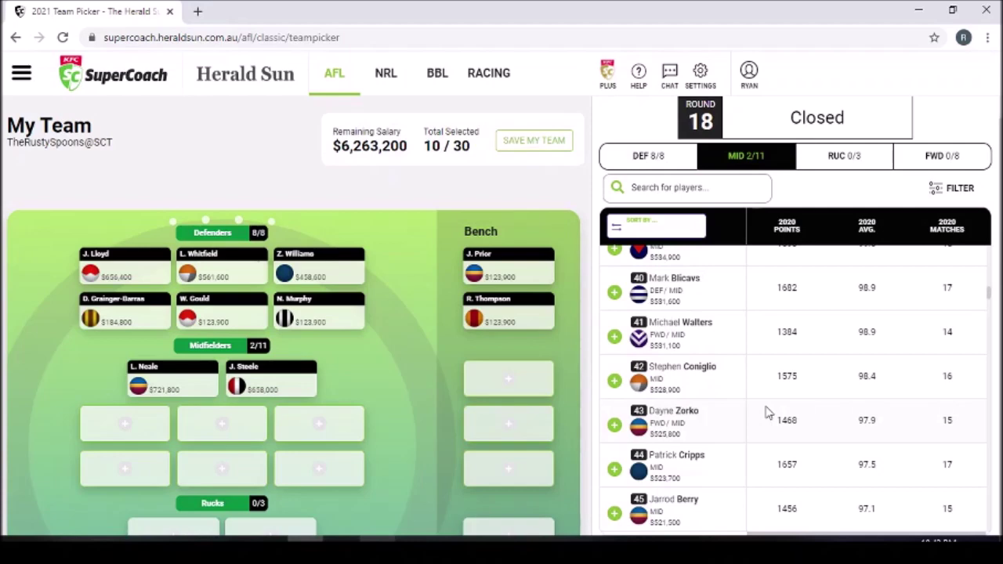
pyautogui.scroll(-2, 769, 413)
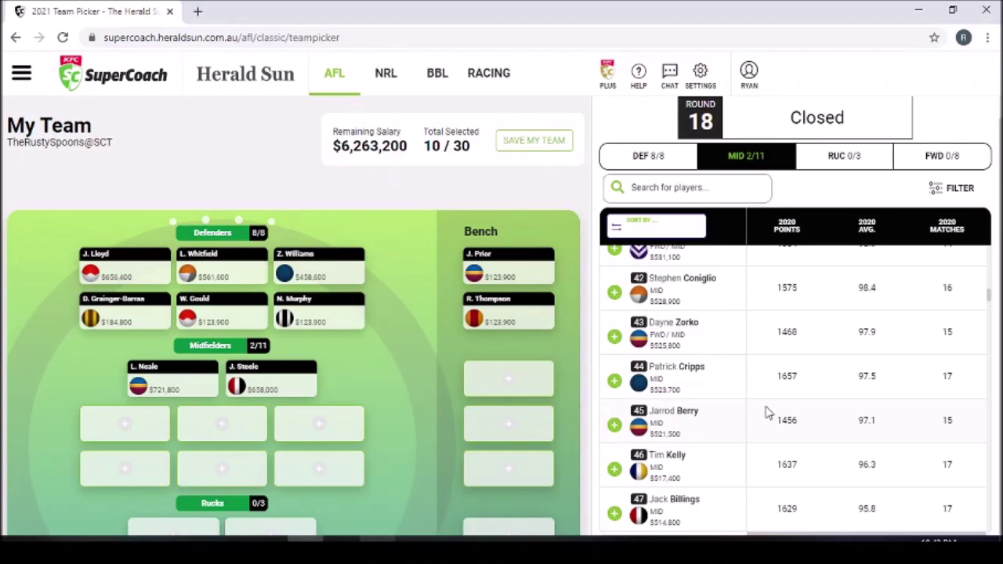
# Add Patrick Cripps ($523,700) to the midfield, then browse further down the MID list.
pyautogui.click(615, 381)
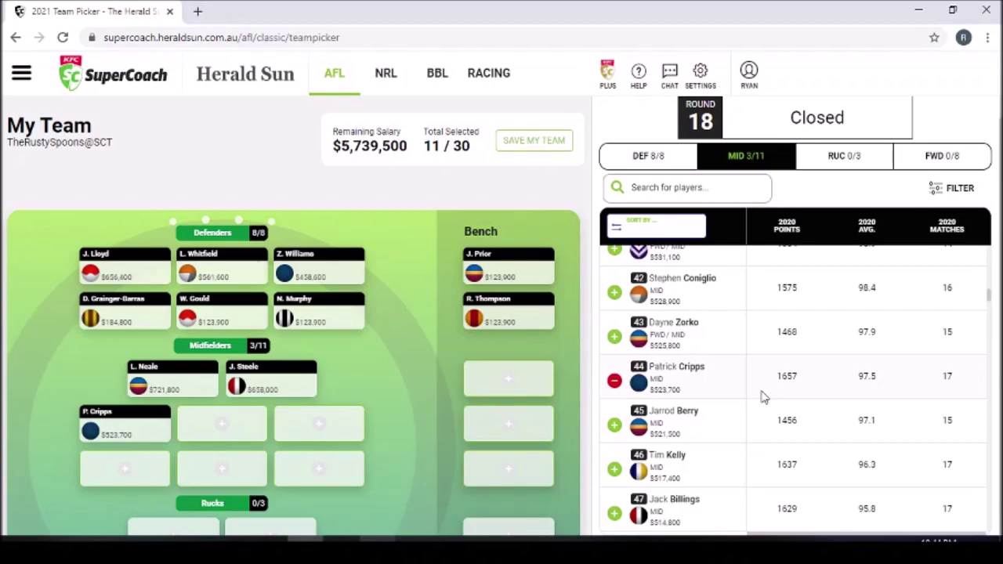
pyautogui.scroll(-2, 764, 397)
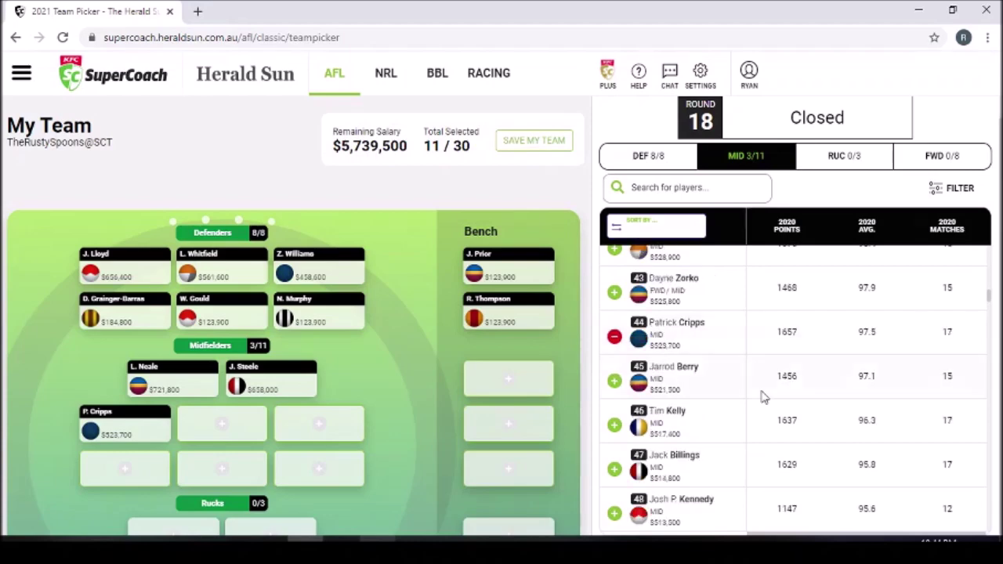
pyautogui.scroll(-2, 764, 398)
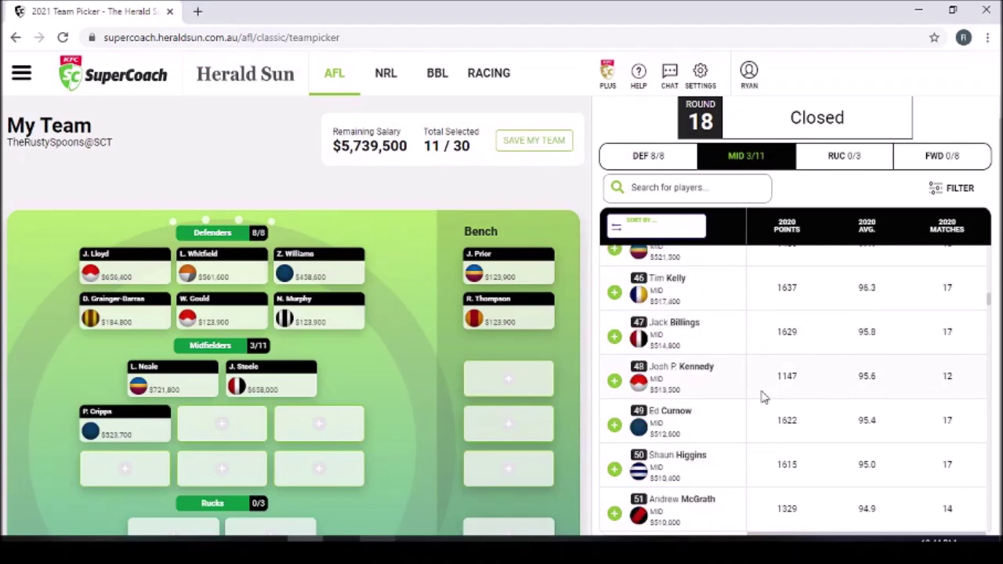
pyautogui.scroll(-3, 764, 398)
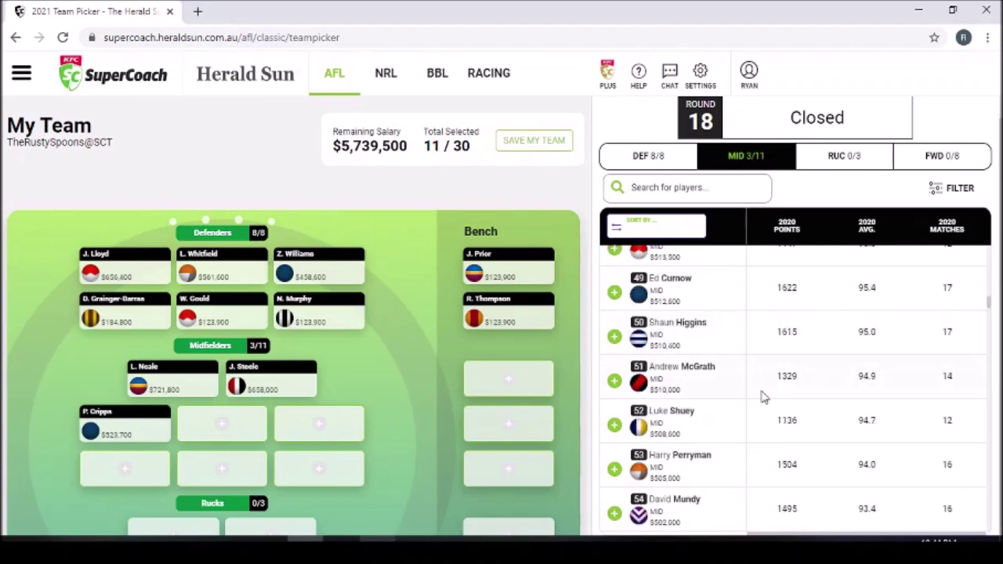
pyautogui.scroll(-5, 764, 397)
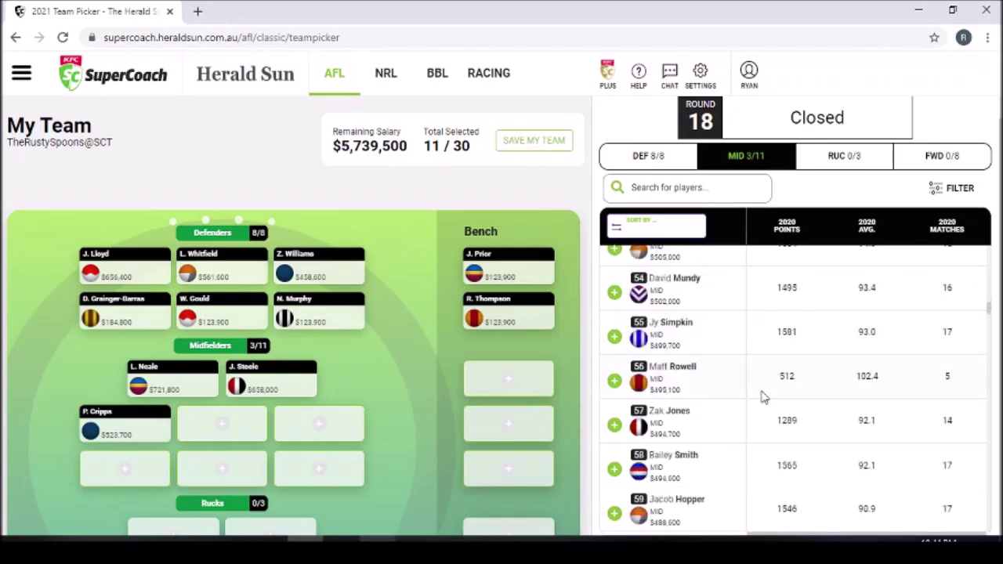
pyautogui.scroll(-1, 764, 397)
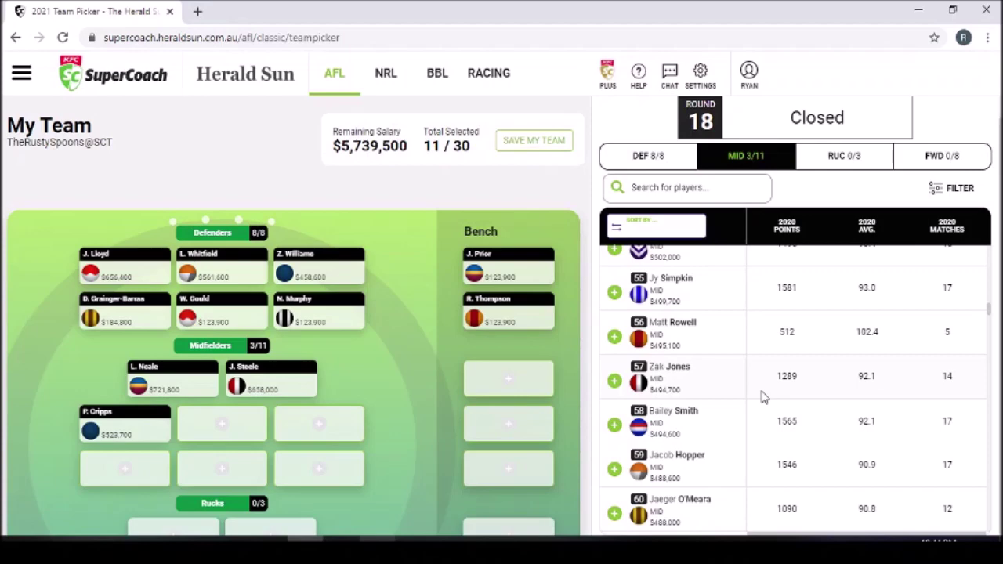
# Add Matt Rowell ($495,100) and Tim Taranto ($453,700) to the midfield, leaving $4,790,700.
pyautogui.click(614, 336)
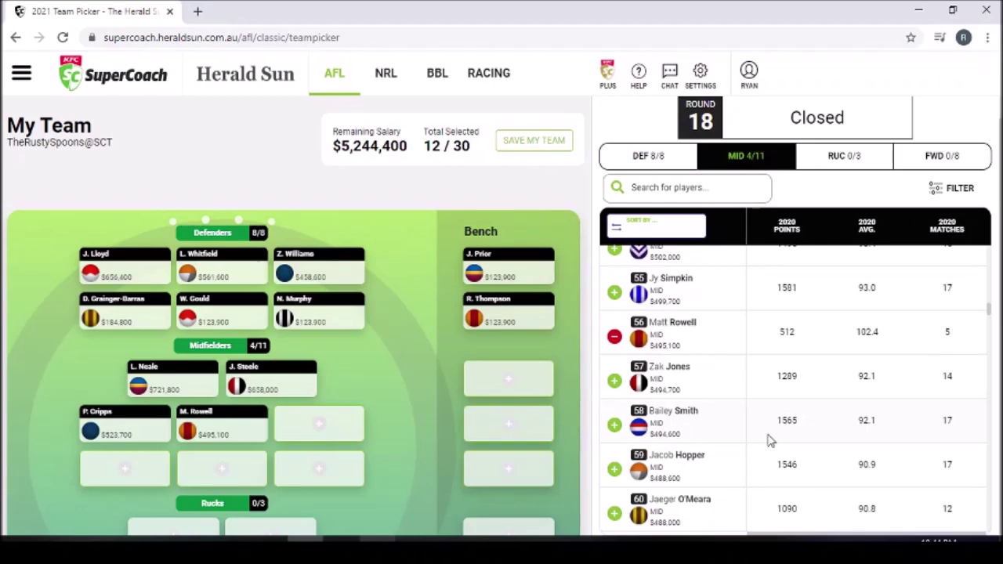
pyautogui.scroll(-3, 770, 441)
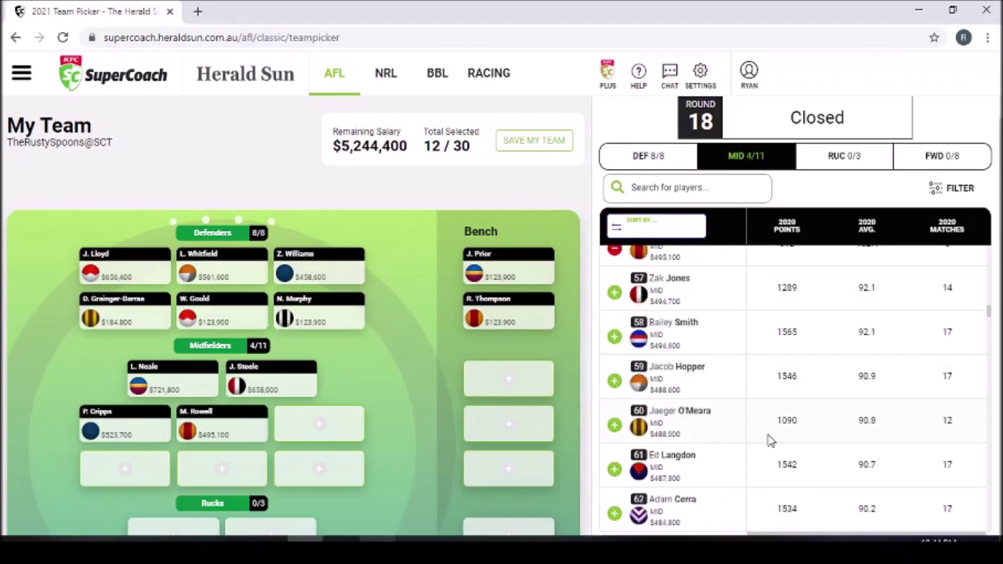
pyautogui.scroll(-2, 771, 442)
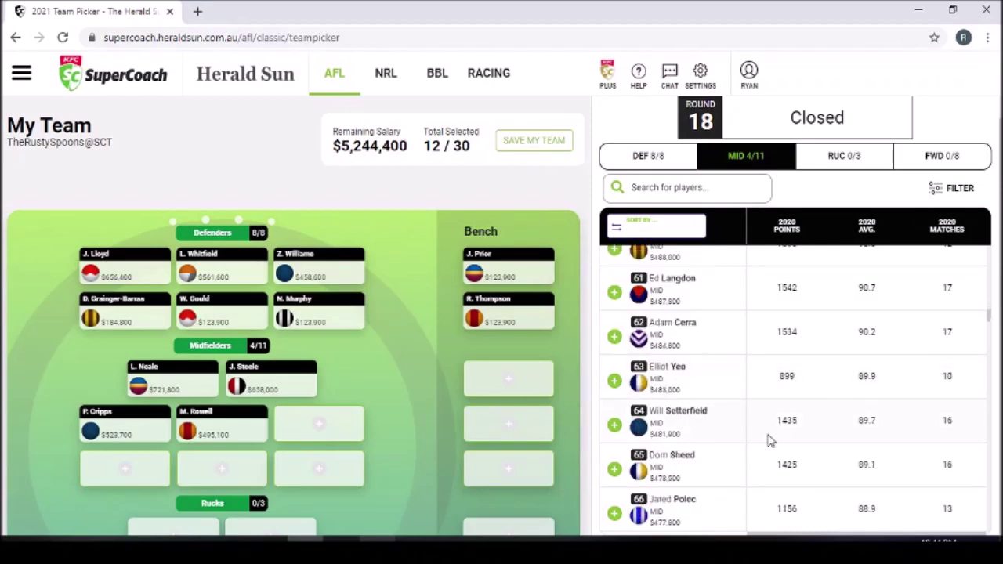
pyautogui.scroll(-2, 770, 441)
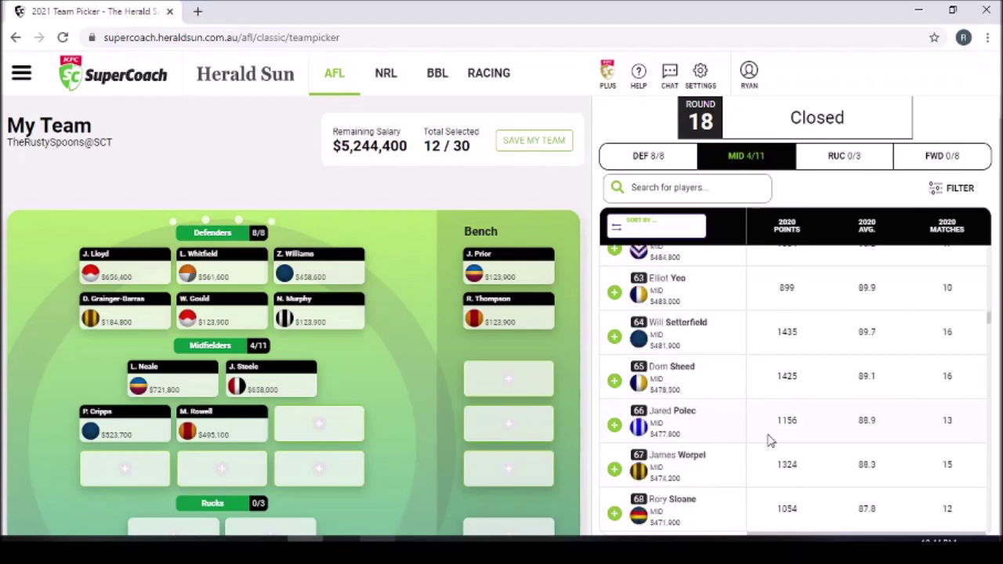
pyautogui.scroll(-1, 770, 441)
pyautogui.scroll(-2, 770, 442)
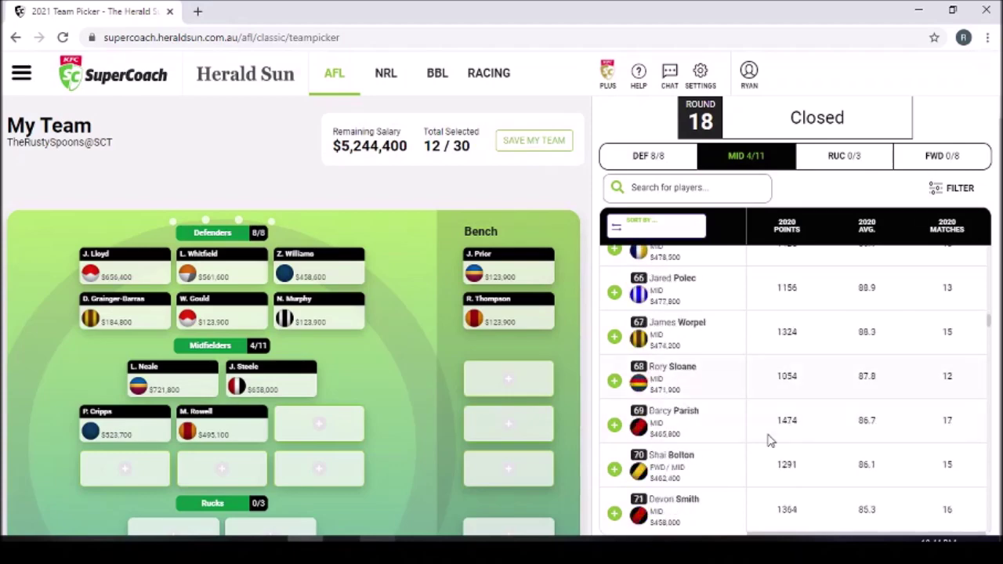
pyautogui.scroll(-4, 771, 441)
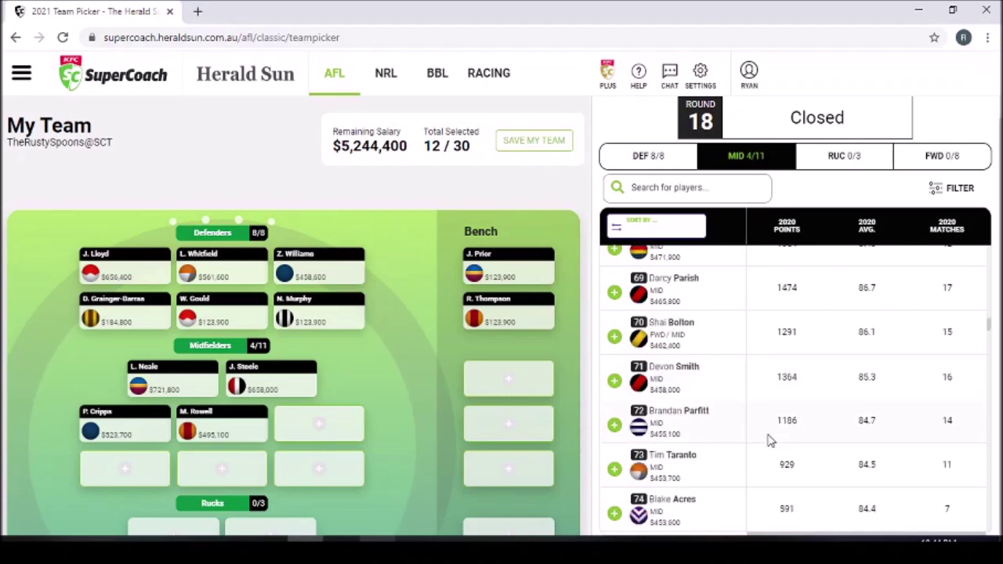
pyautogui.scroll(-3, 770, 441)
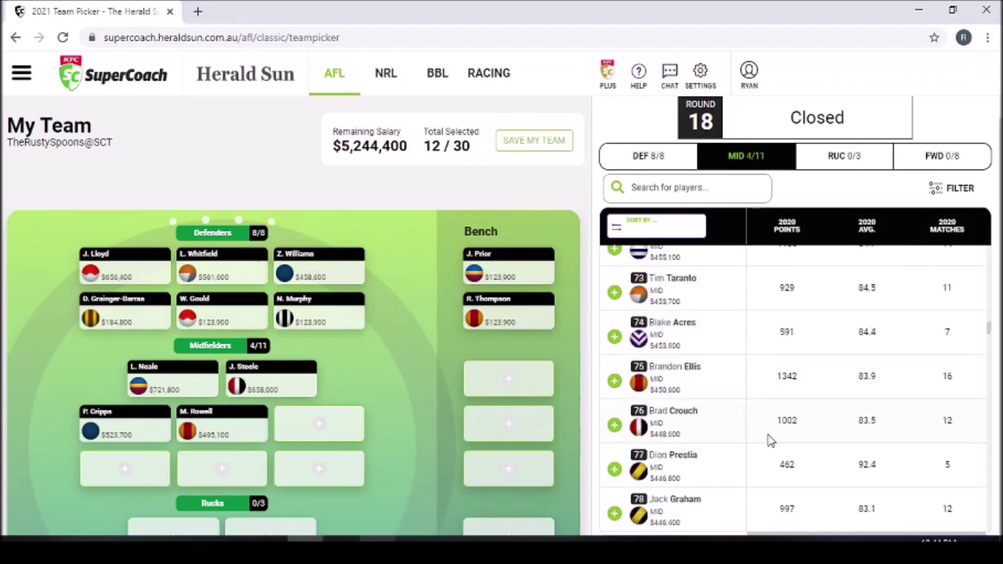
pyautogui.click(616, 298)
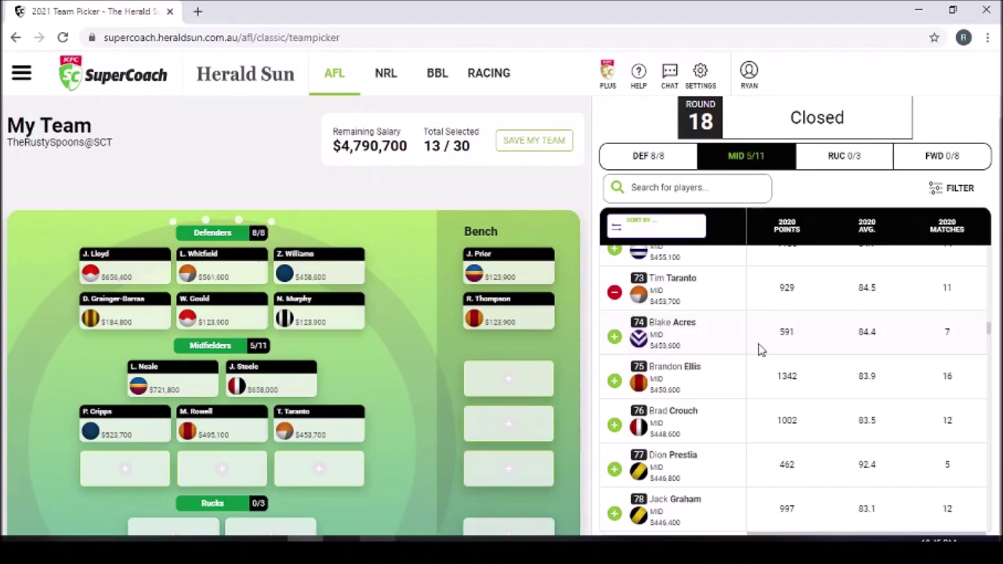
# Scroll down through the midfielder list to look for more picks.
pyautogui.scroll(-3, 759, 349)
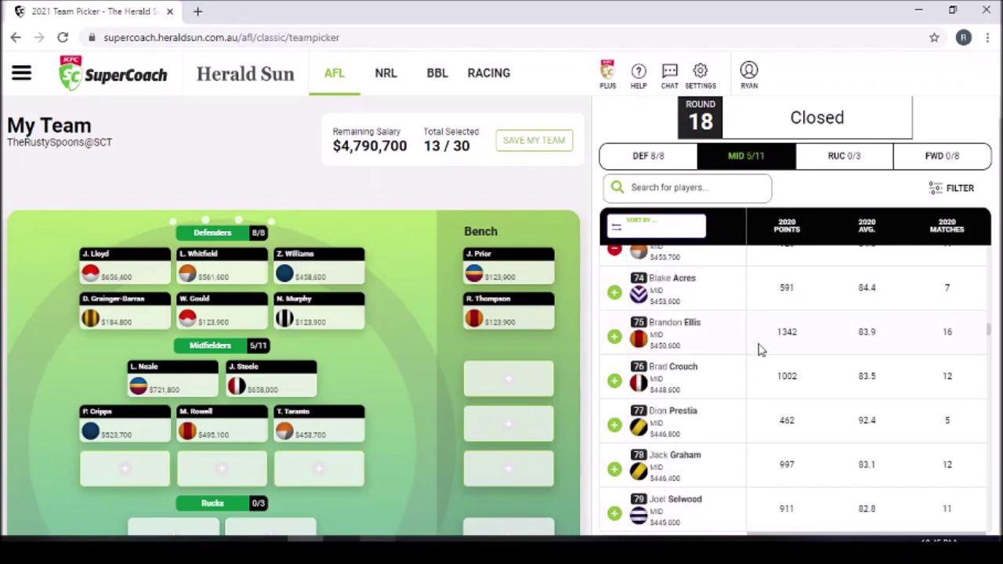
pyautogui.scroll(-3, 759, 350)
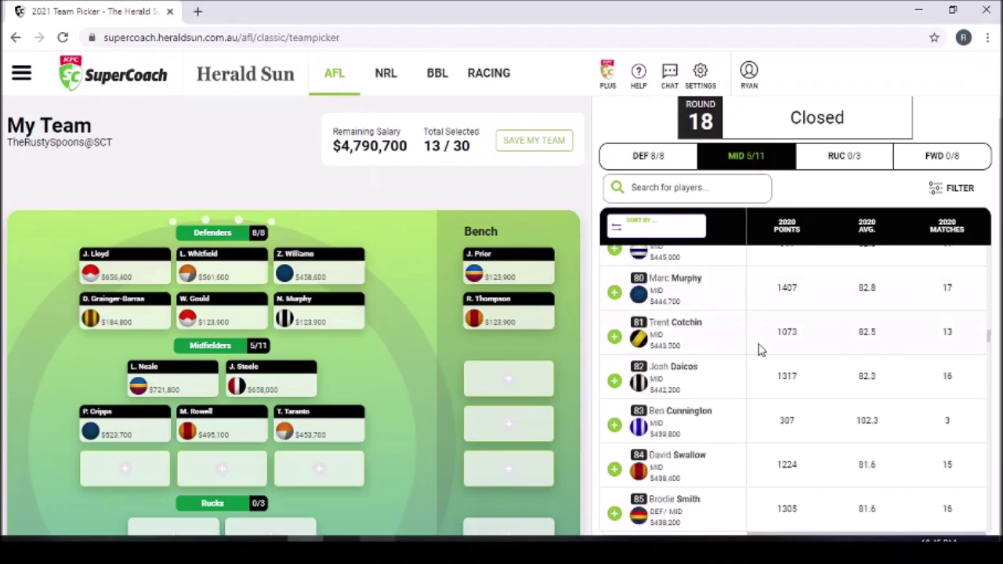
pyautogui.scroll(-2, 758, 349)
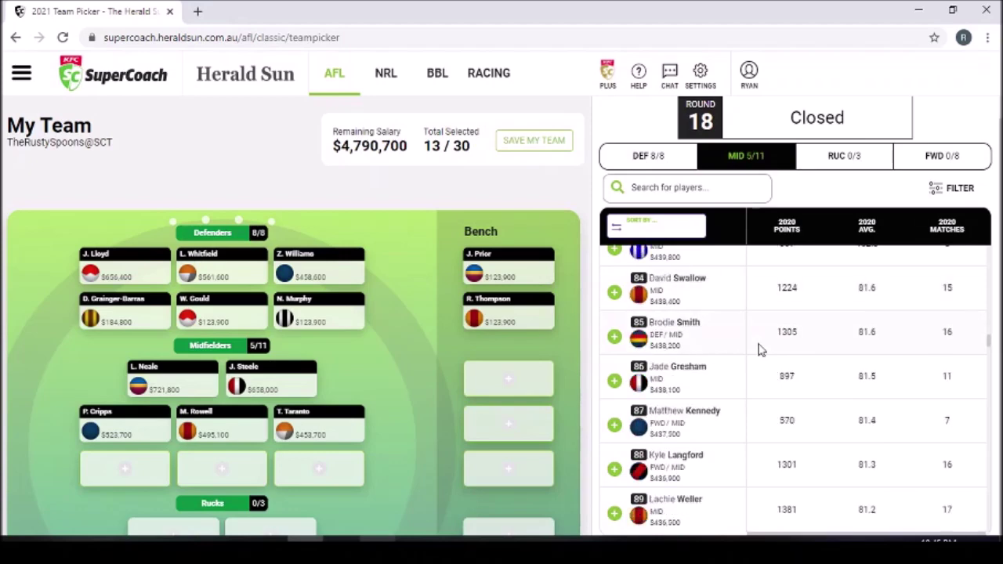
pyautogui.scroll(-3, 758, 349)
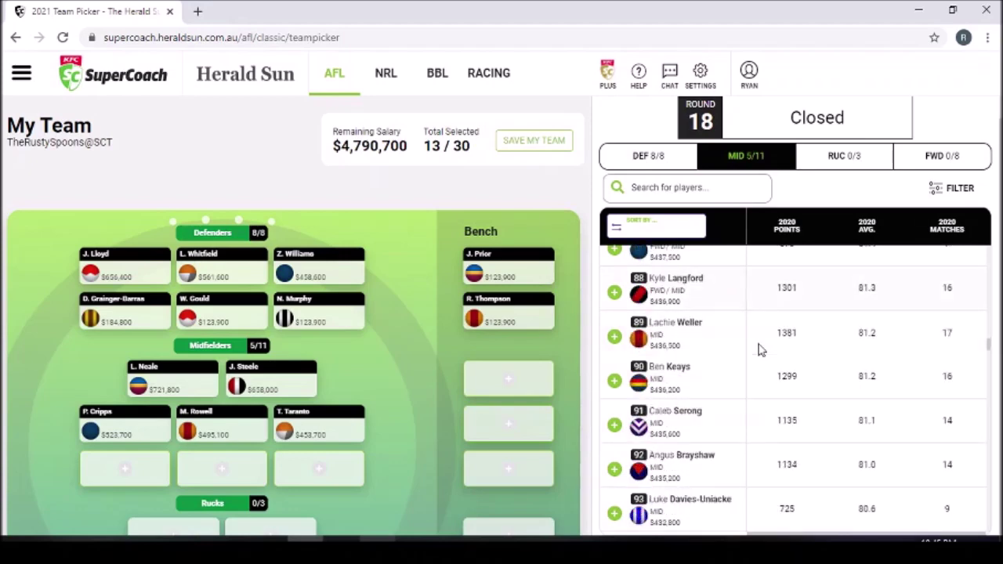
pyautogui.scroll(-4, 759, 350)
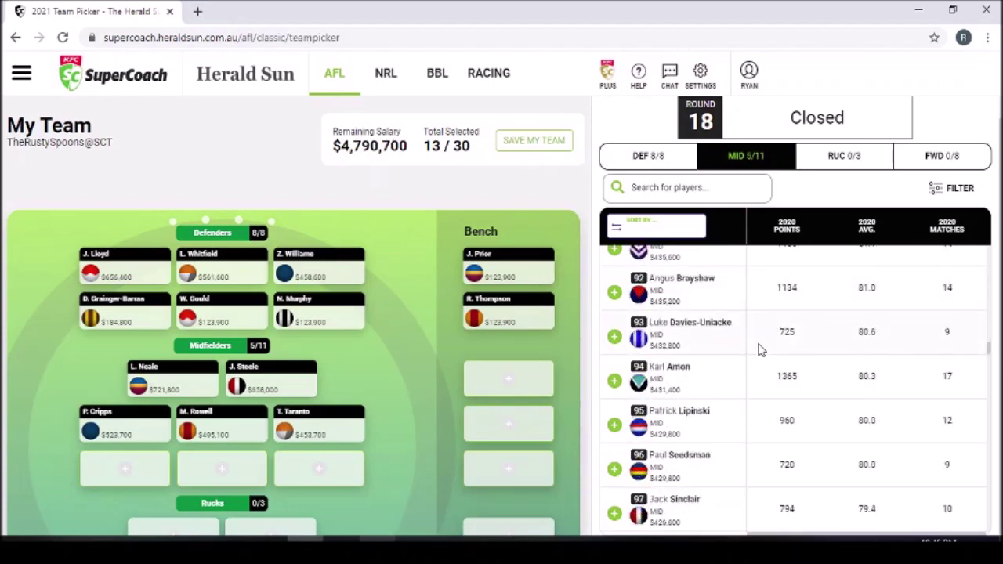
pyautogui.scroll(-4, 758, 350)
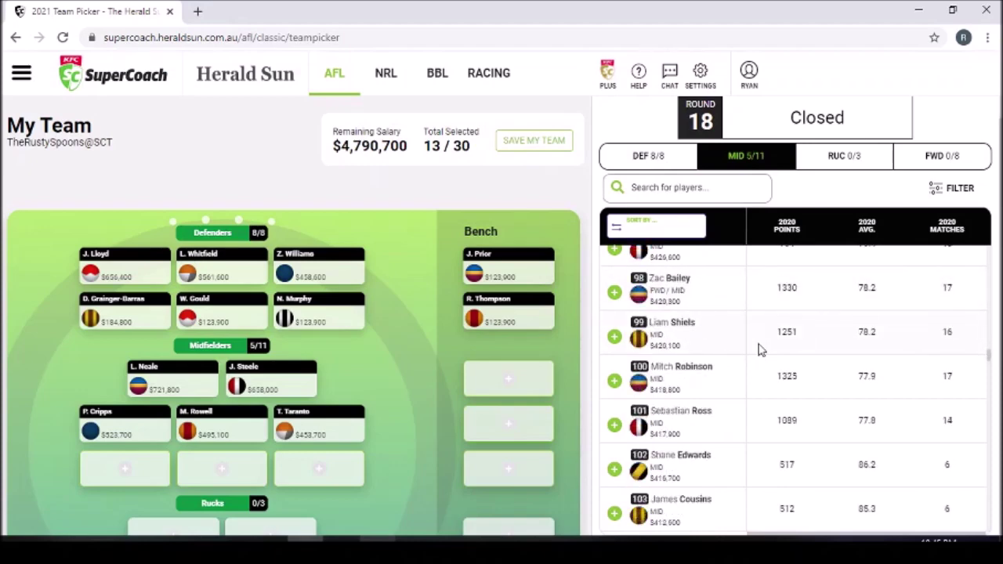
pyautogui.scroll(-2, 758, 350)
pyautogui.scroll(-4, 759, 350)
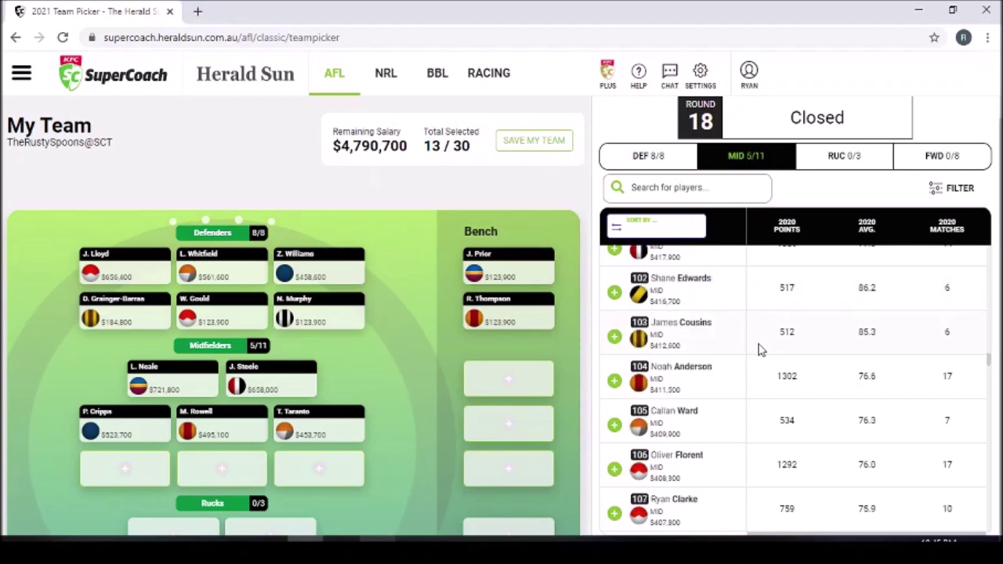
pyautogui.scroll(-4, 758, 349)
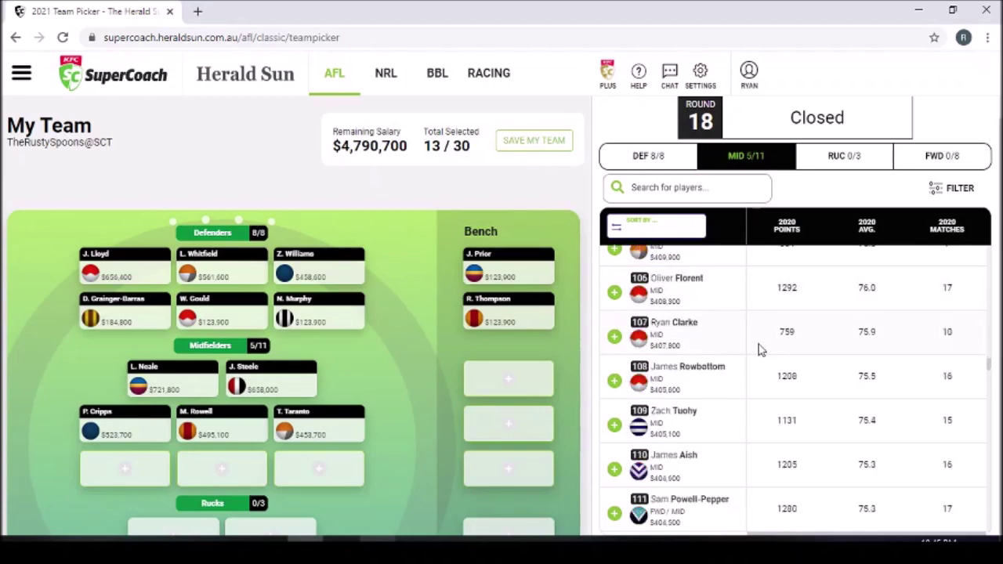
pyautogui.scroll(-4, 759, 350)
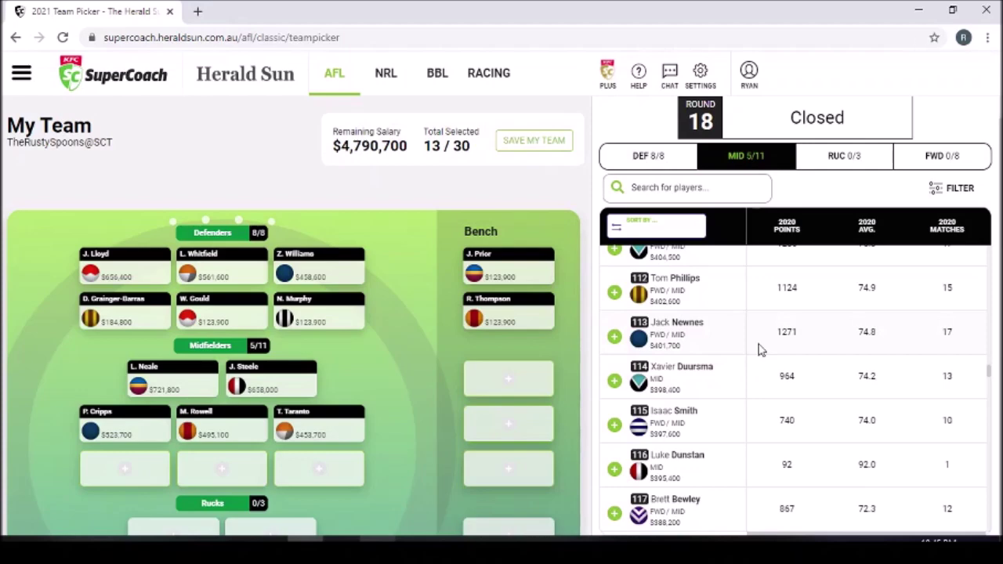
pyautogui.scroll(-5, 759, 349)
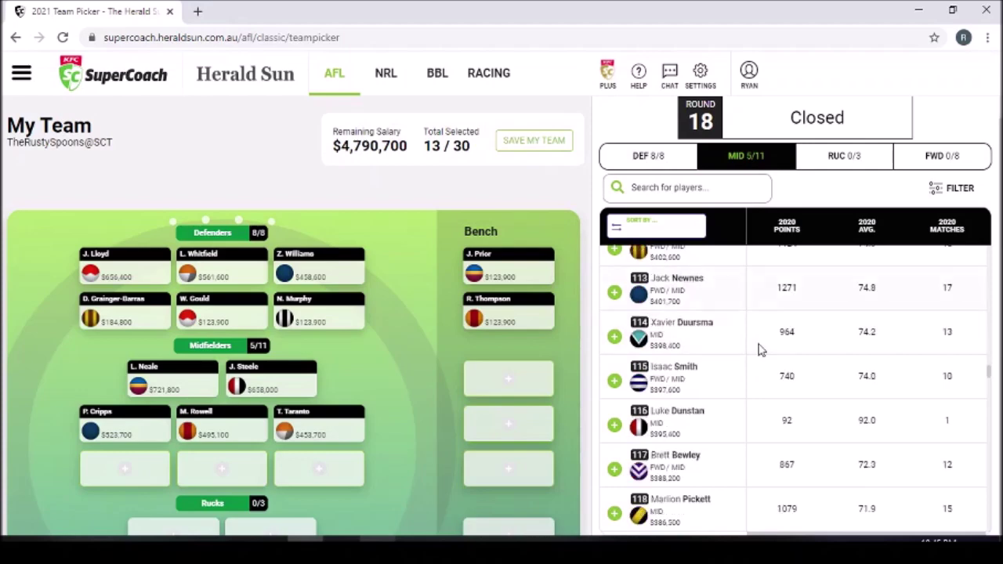
pyautogui.scroll(-5, 759, 348)
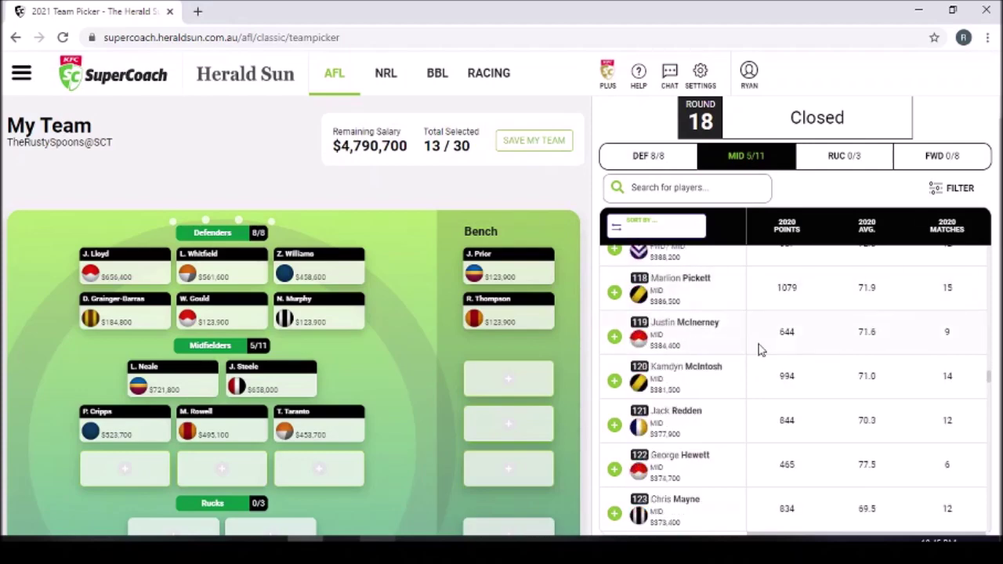
pyautogui.scroll(-6, 758, 348)
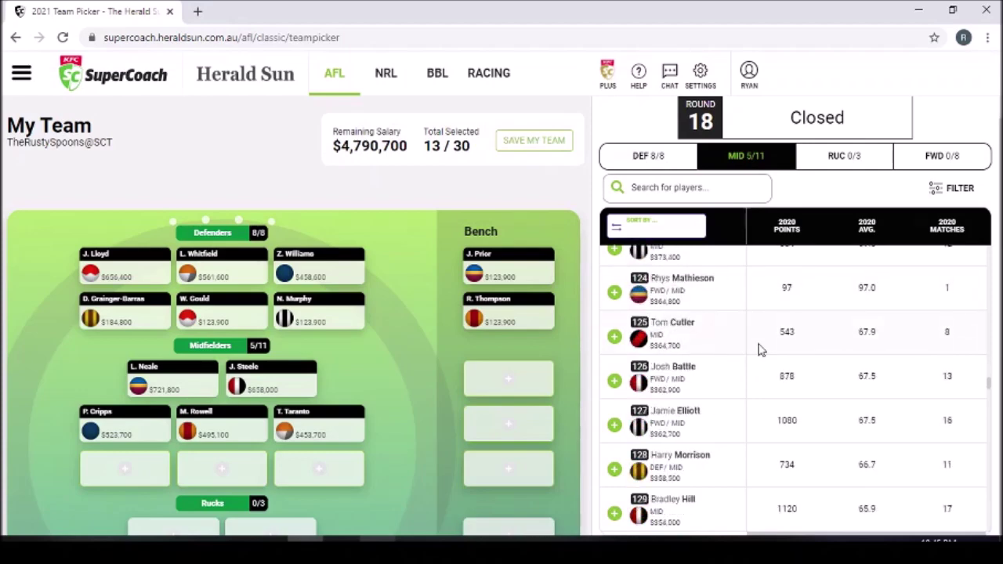
pyautogui.scroll(-6, 759, 349)
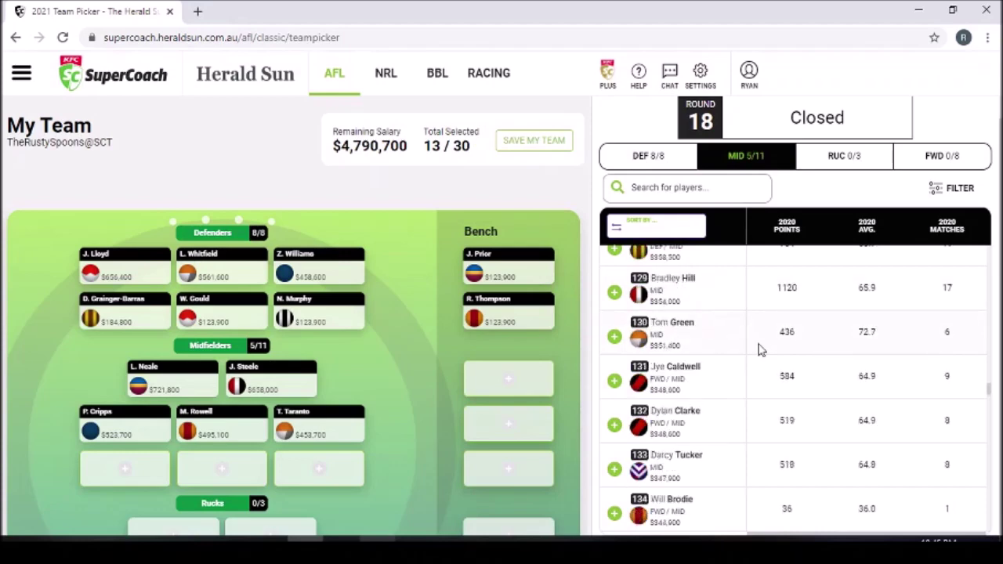
pyautogui.scroll(-5, 759, 349)
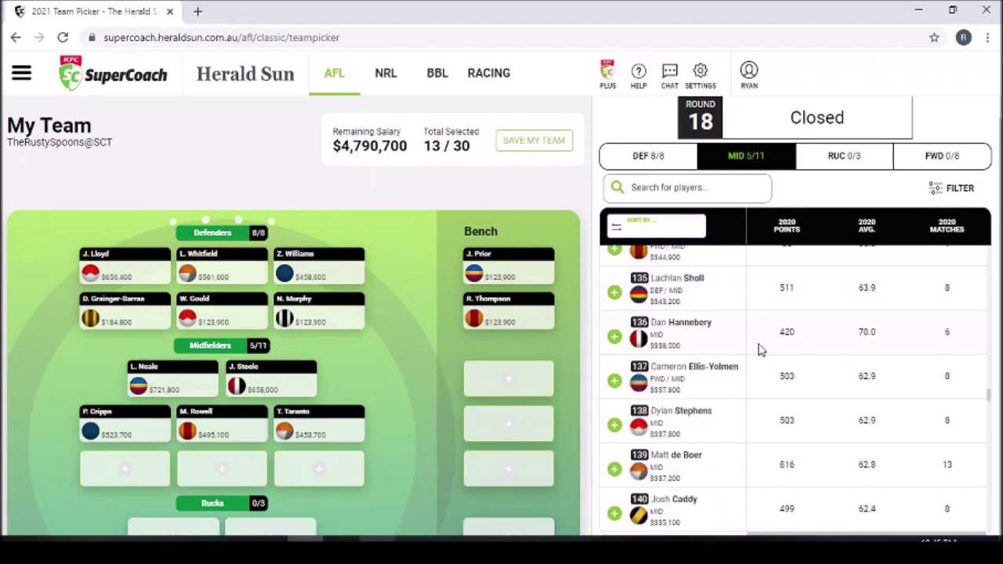
pyautogui.scroll(-6, 759, 349)
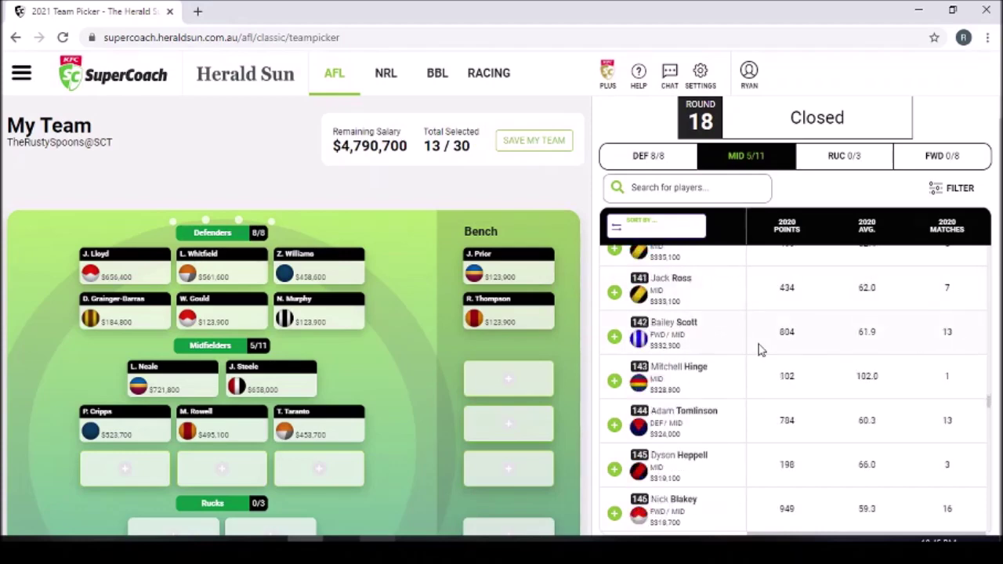
pyautogui.scroll(-1, 759, 349)
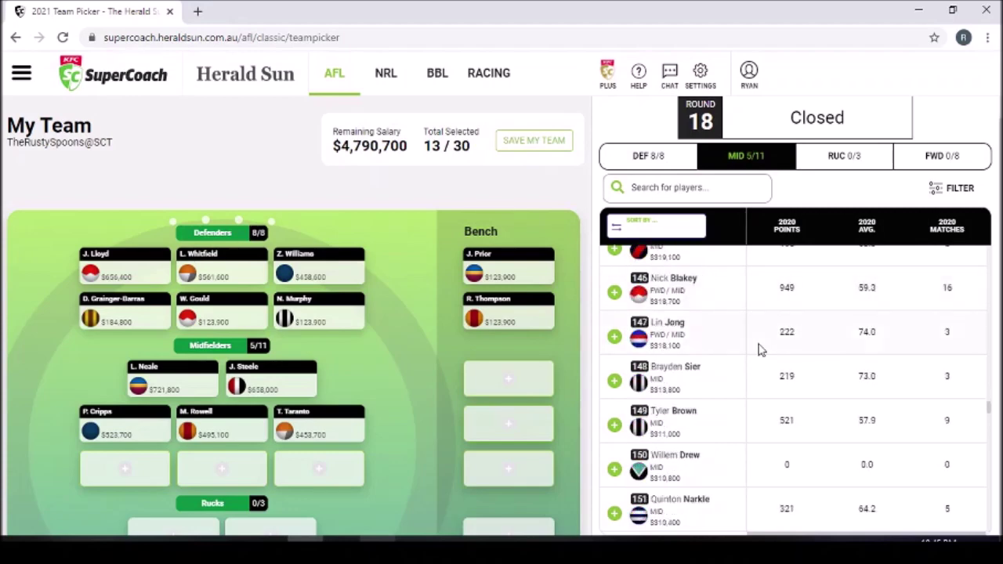
pyautogui.scroll(-2, 759, 349)
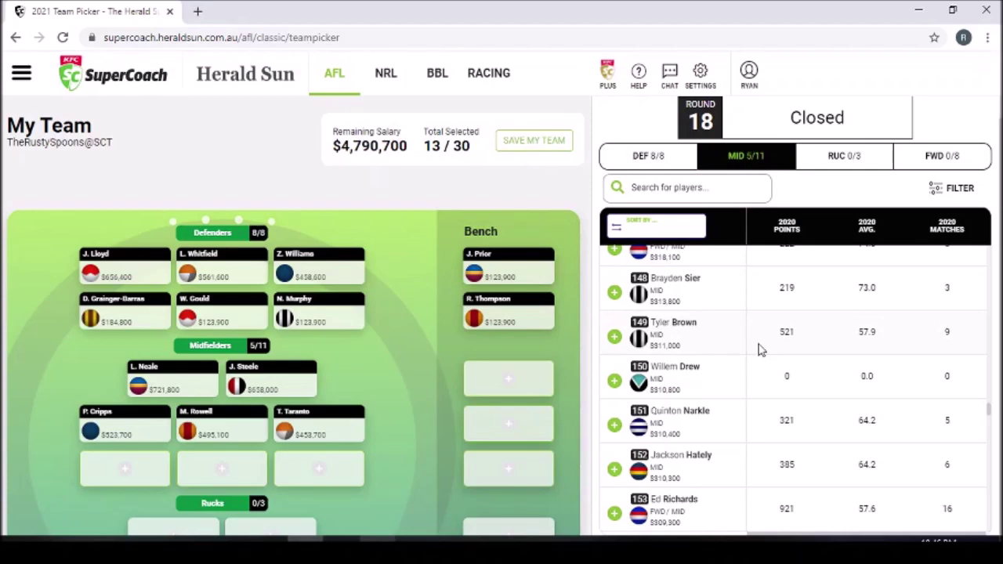
pyautogui.scroll(-4, 758, 349)
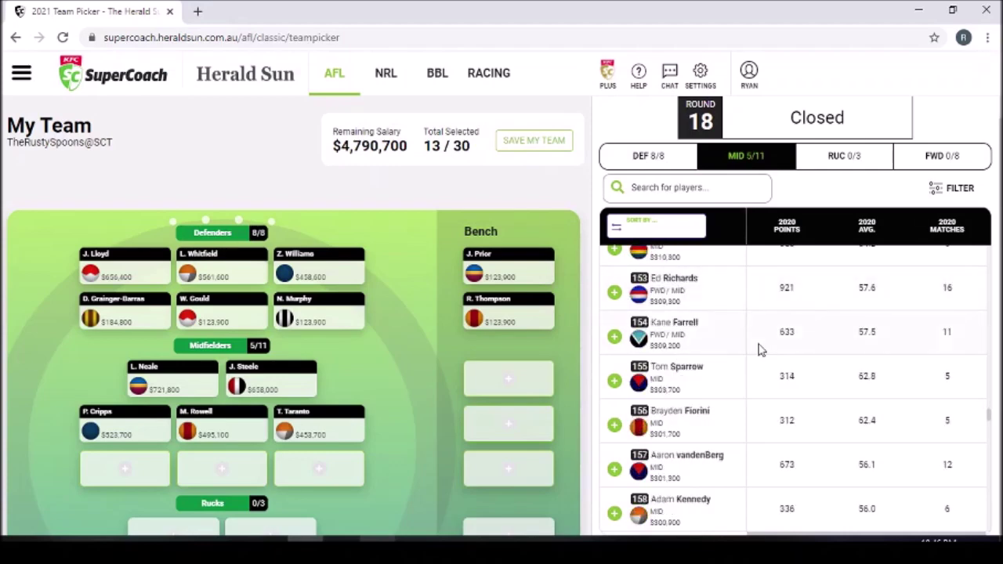
pyautogui.scroll(-5, 759, 349)
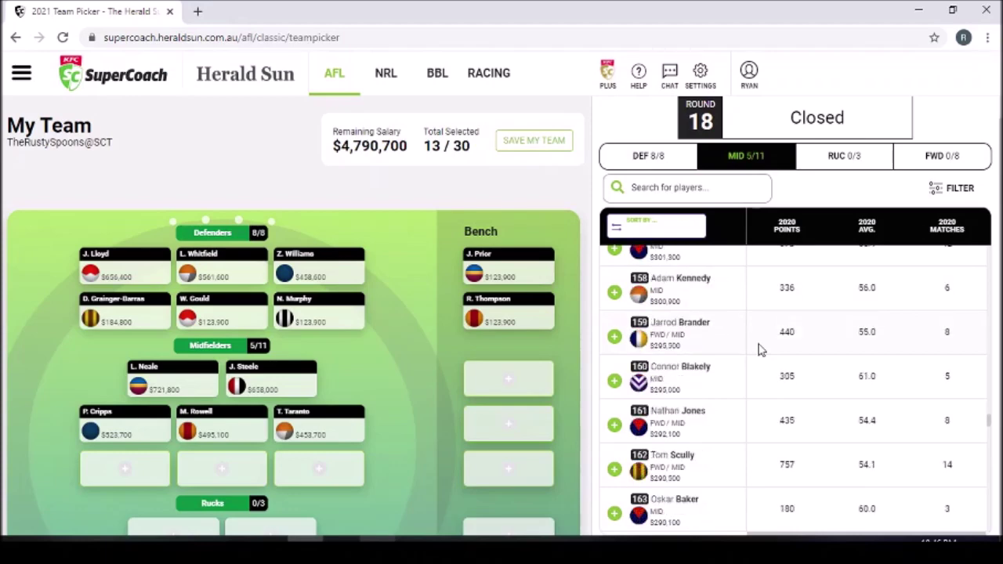
pyautogui.scroll(-5, 759, 349)
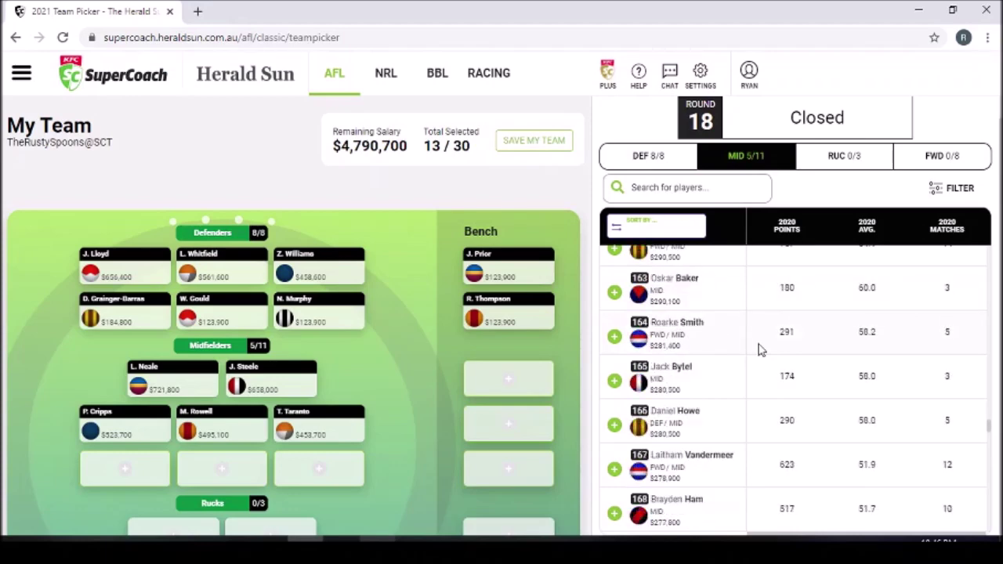
pyautogui.scroll(-6, 759, 350)
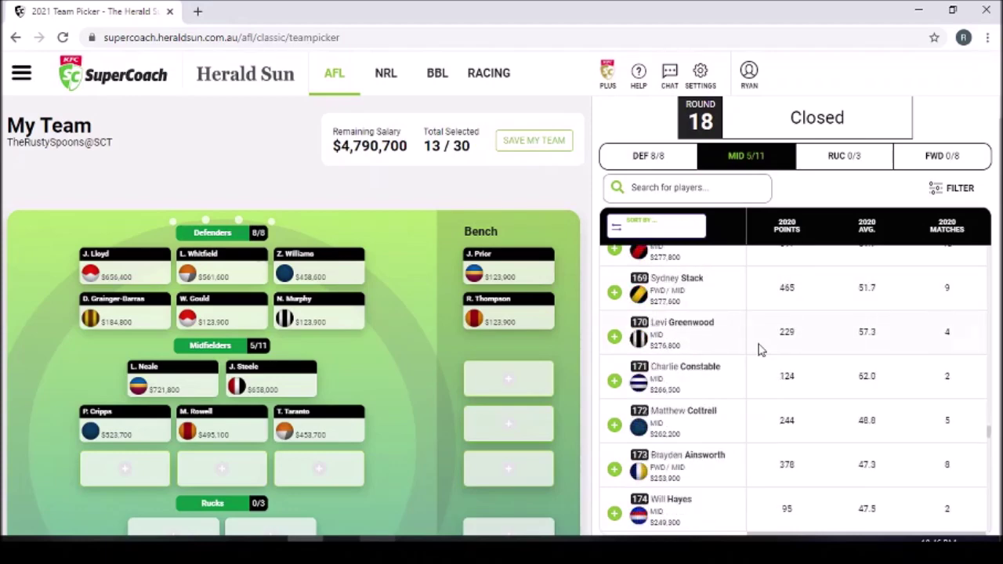
pyautogui.scroll(-6, 758, 349)
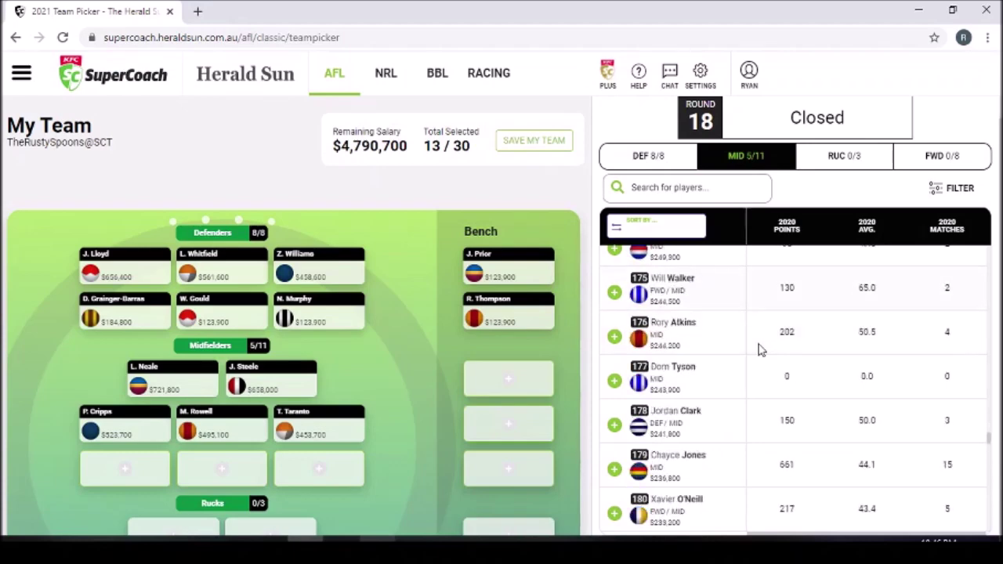
pyautogui.scroll(-2, 759, 350)
pyautogui.scroll(-1, 759, 349)
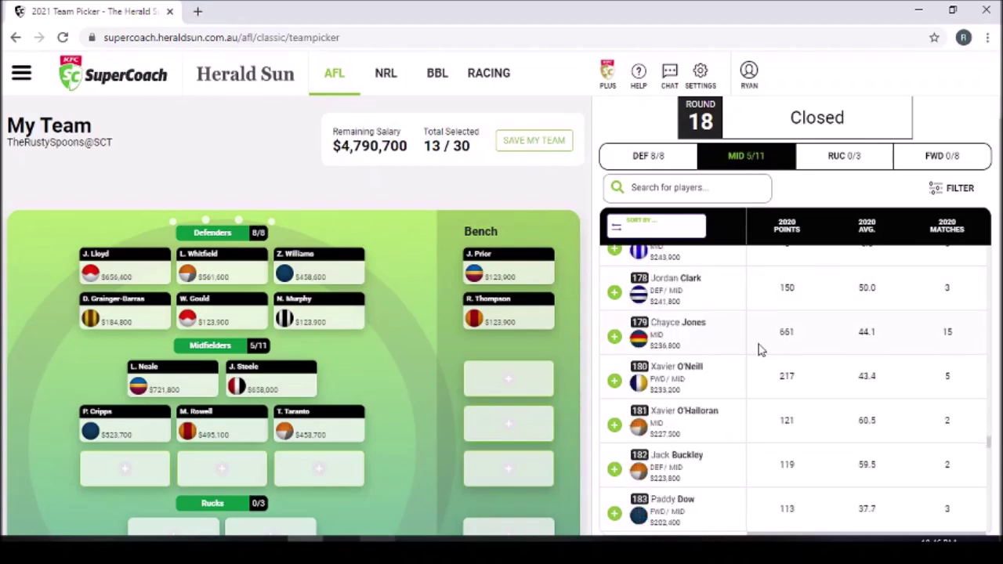
pyautogui.scroll(-2, 759, 349)
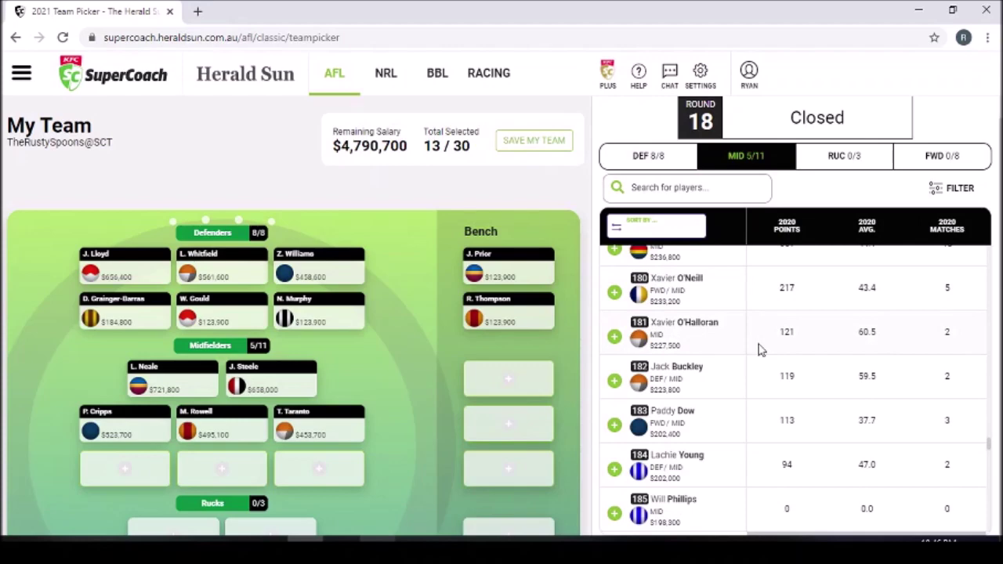
pyautogui.scroll(-4, 758, 350)
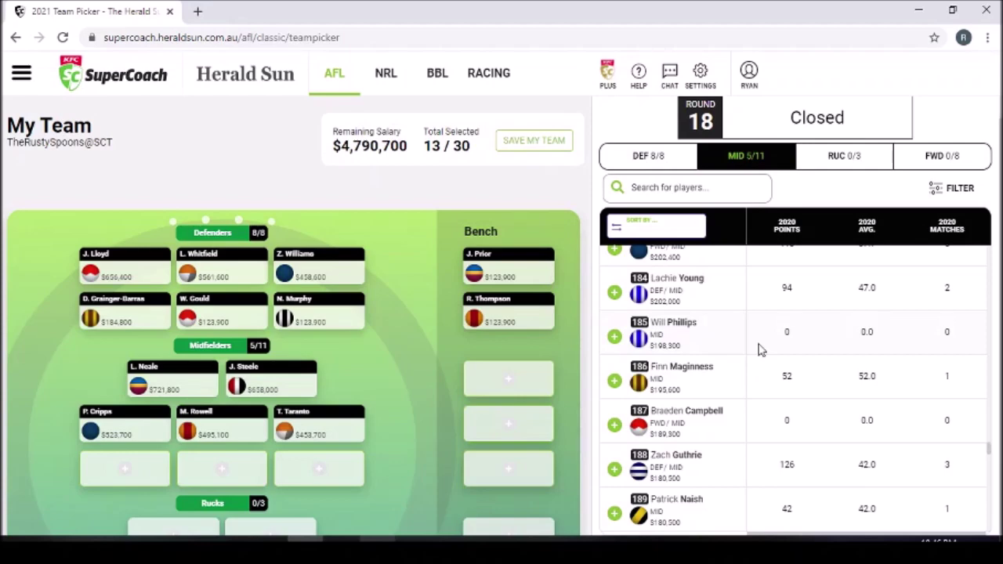
pyautogui.click(614, 337)
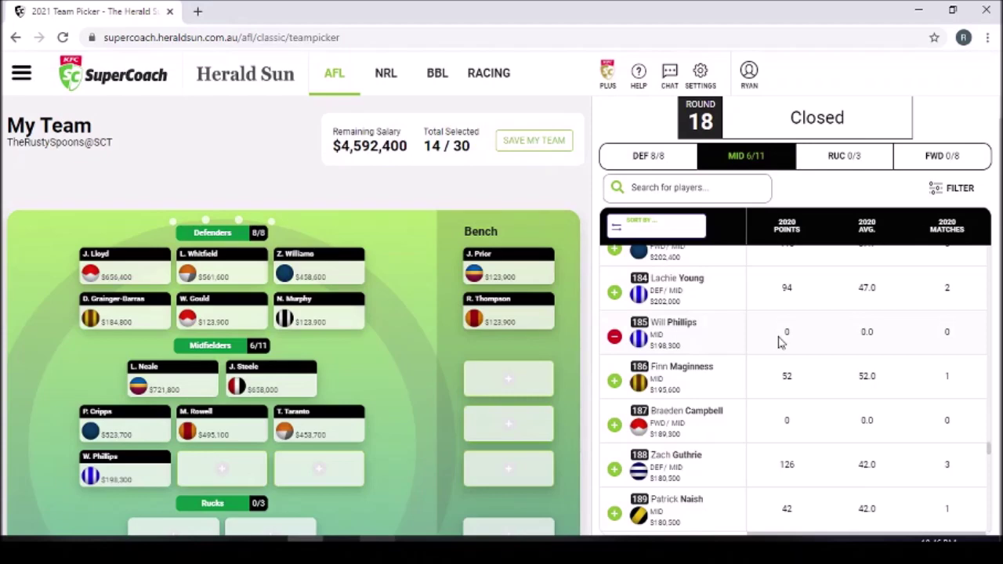
pyautogui.scroll(-4, 780, 341)
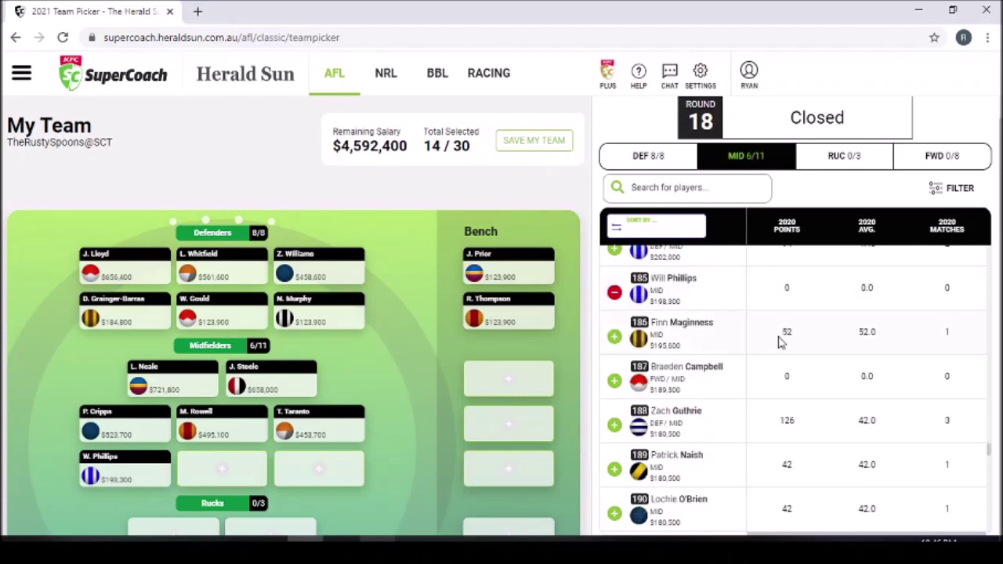
pyautogui.scroll(-2, 780, 341)
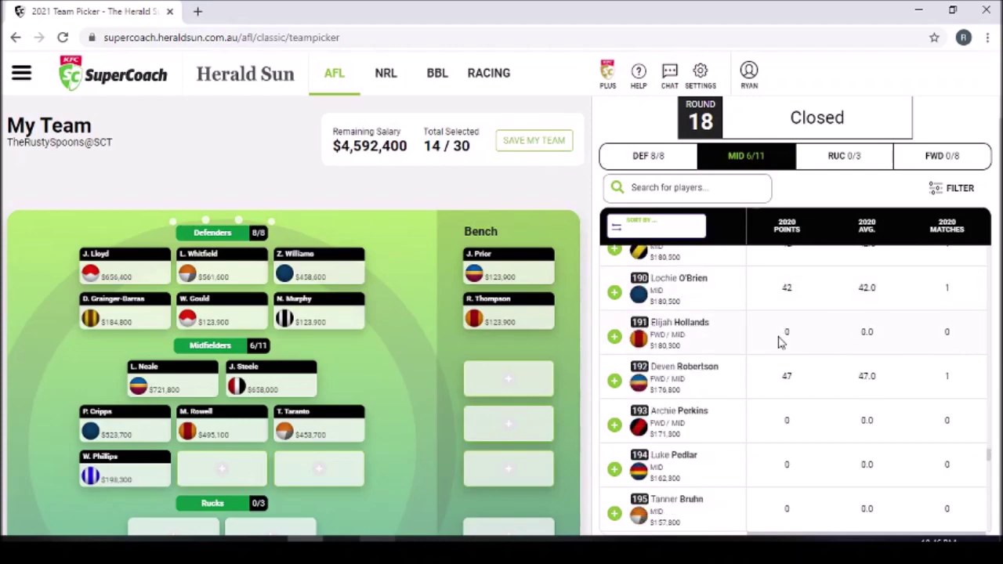
pyautogui.scroll(-1, 780, 342)
pyautogui.scroll(-1, 780, 342)
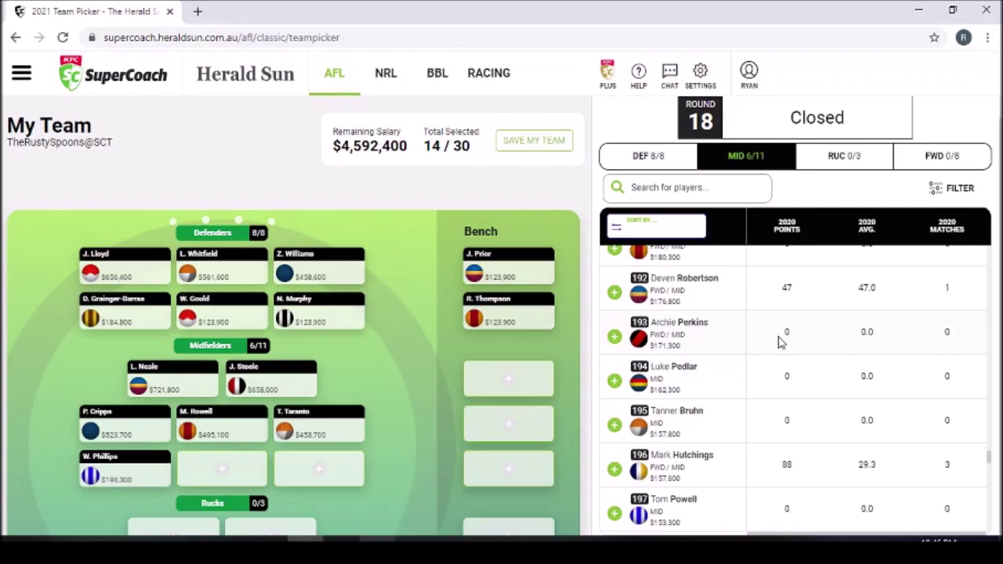
pyautogui.click(614, 337)
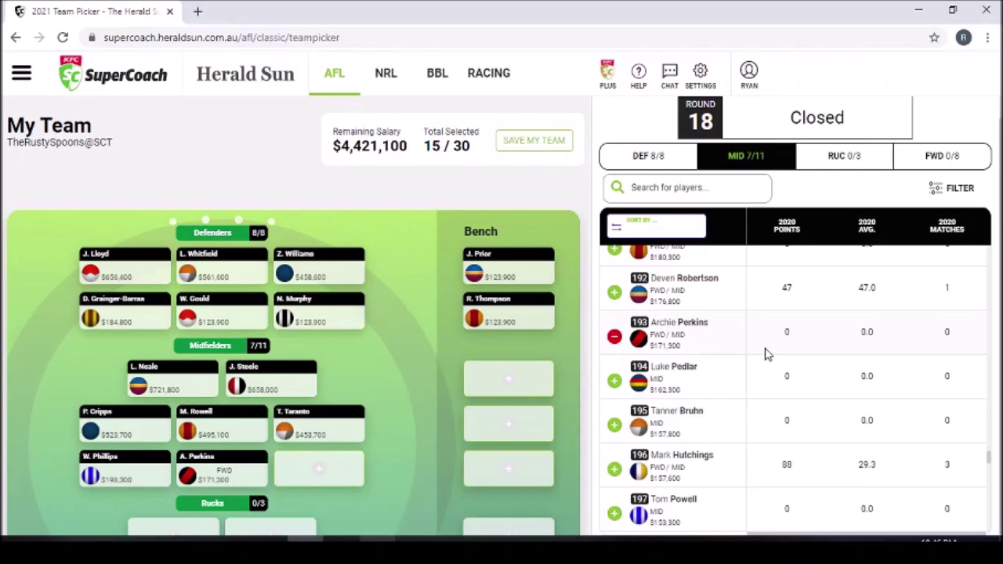
# Add Finlay Macrae, Nakia Cockatoo and Riley Collier-Dawkins, bringing midfield to 10/11.
pyautogui.scroll(-3, 766, 354)
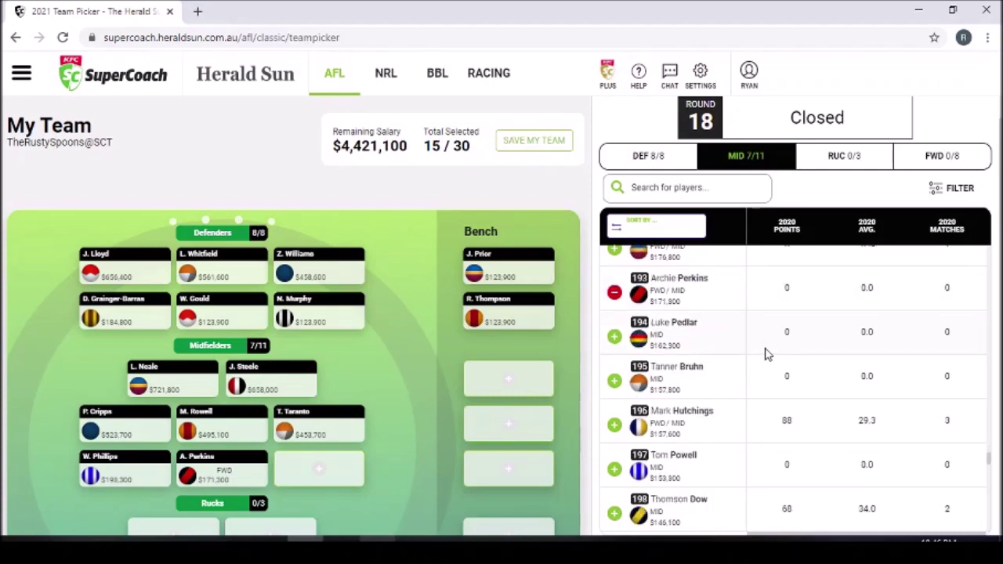
pyautogui.scroll(-1, 767, 354)
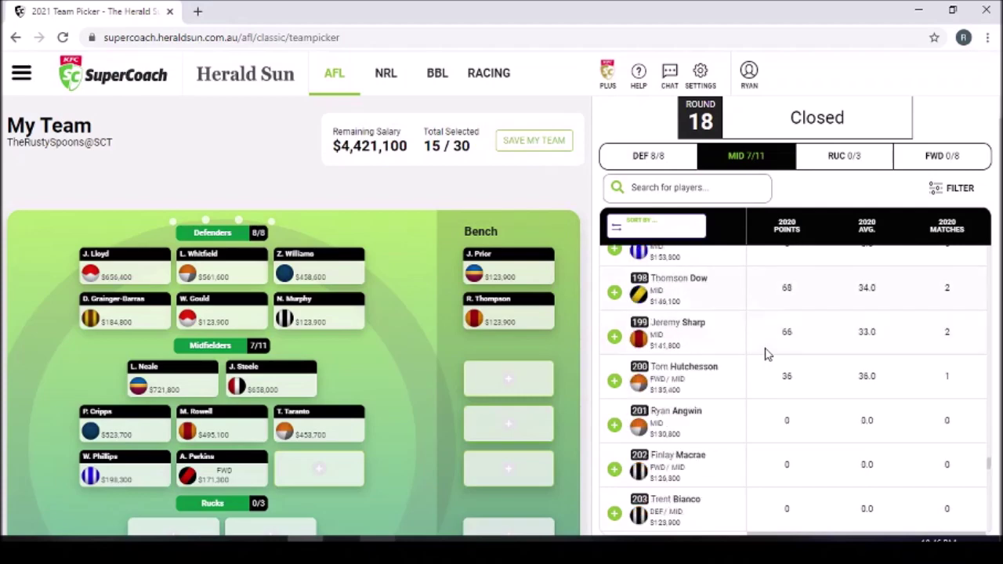
pyautogui.scroll(-2, 766, 354)
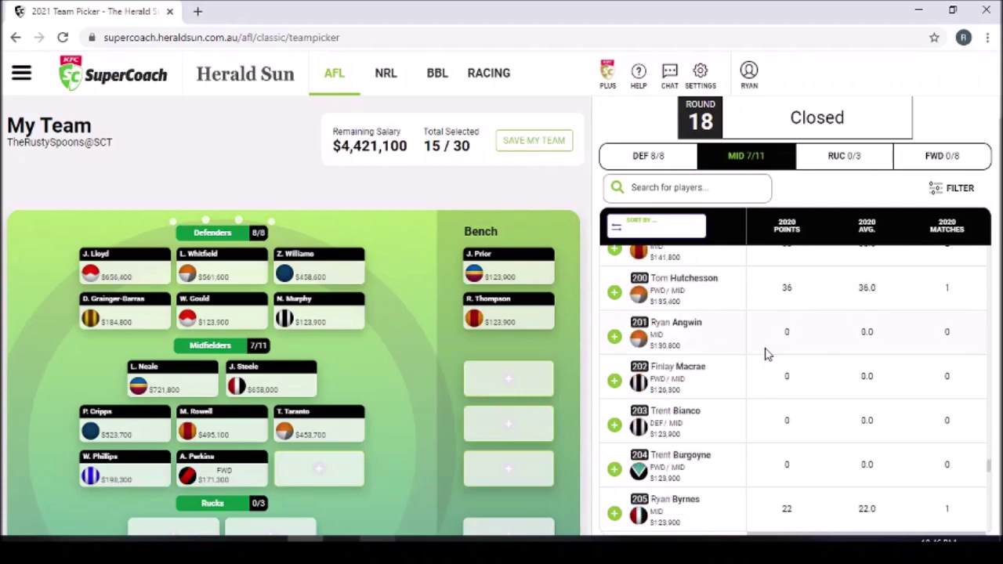
pyautogui.click(615, 382)
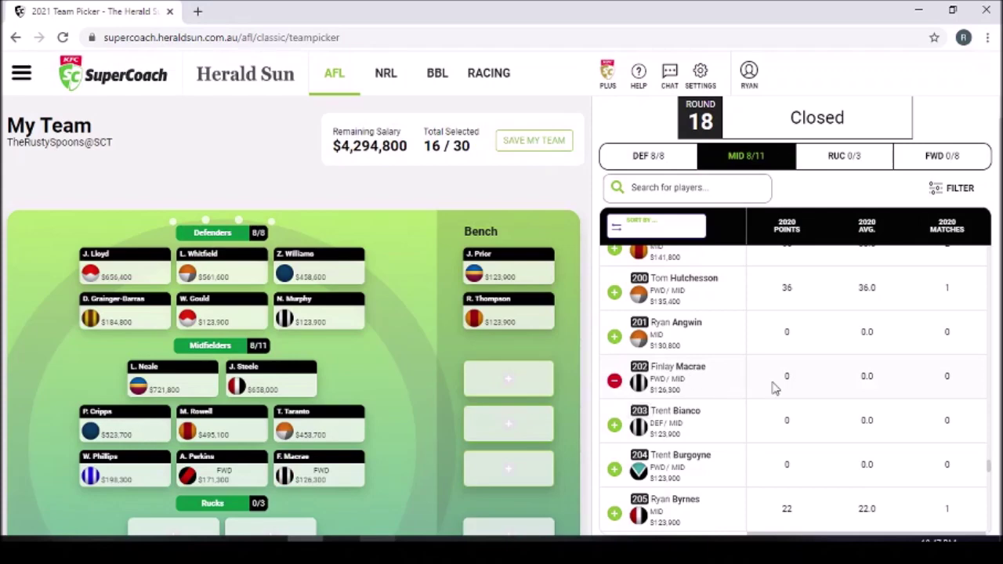
pyautogui.scroll(-4, 775, 388)
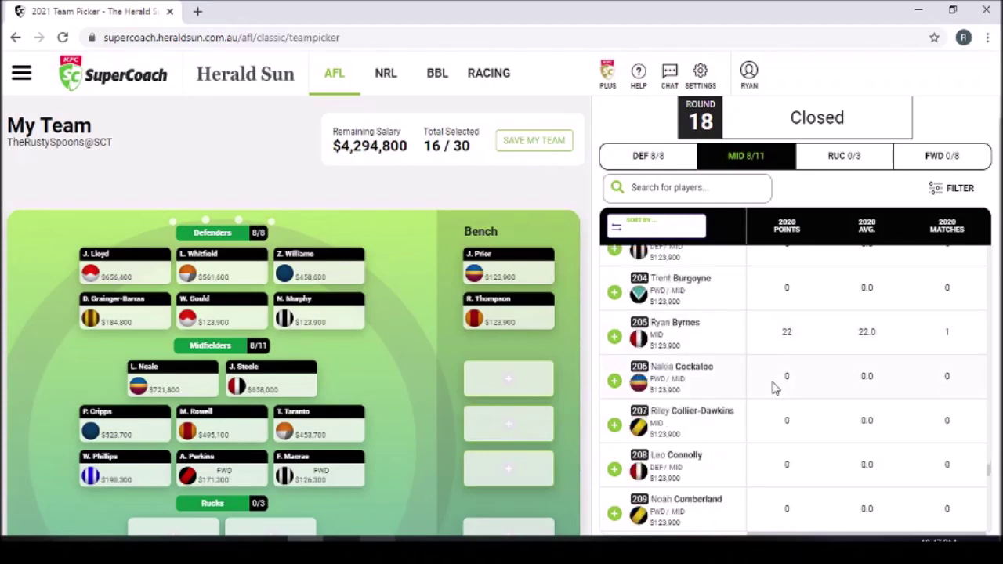
pyautogui.click(615, 381)
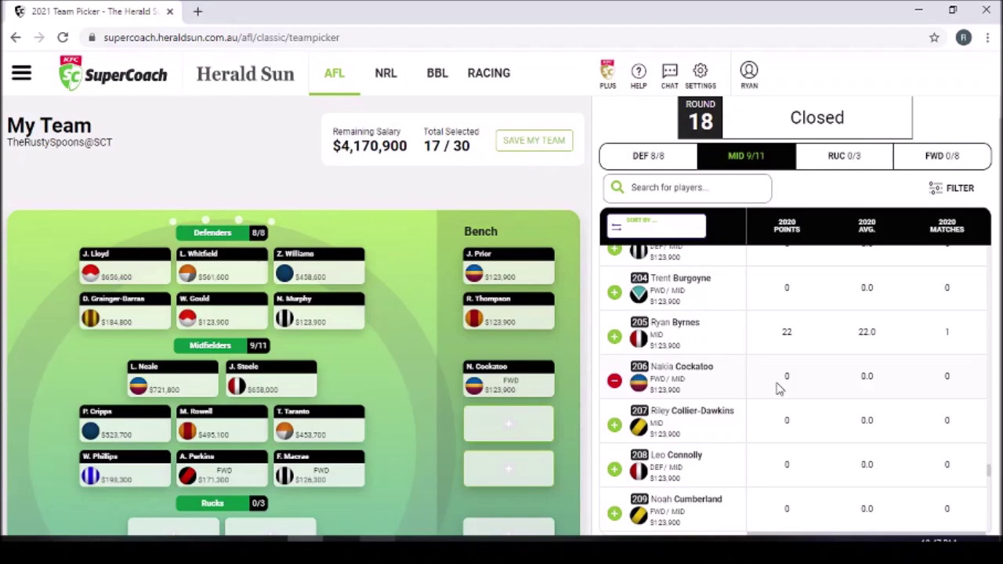
pyautogui.click(615, 424)
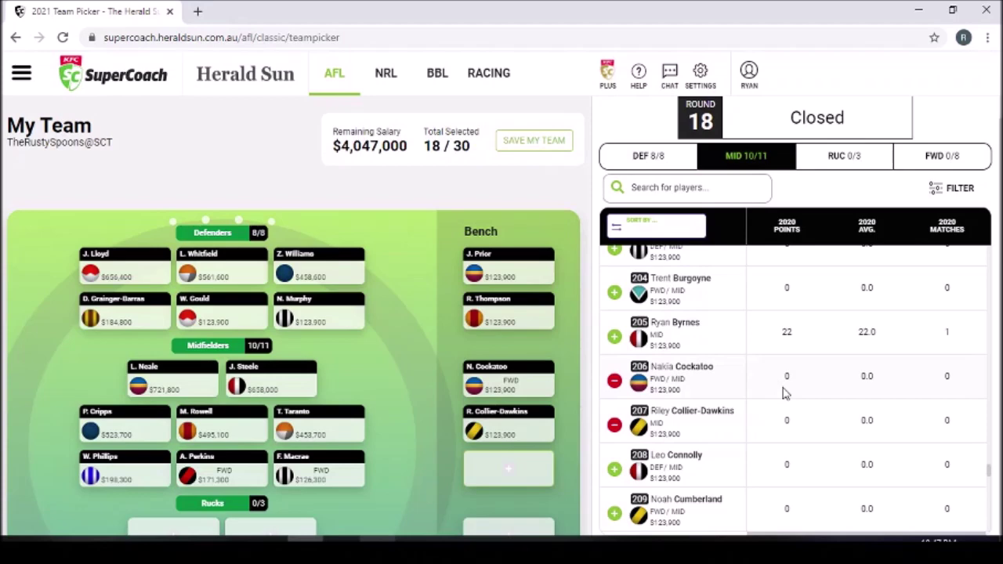
# Add Jack Carroll ($117,300) to the last midfield bench spot, leaving $3,929,700.
pyautogui.scroll(-5, 786, 394)
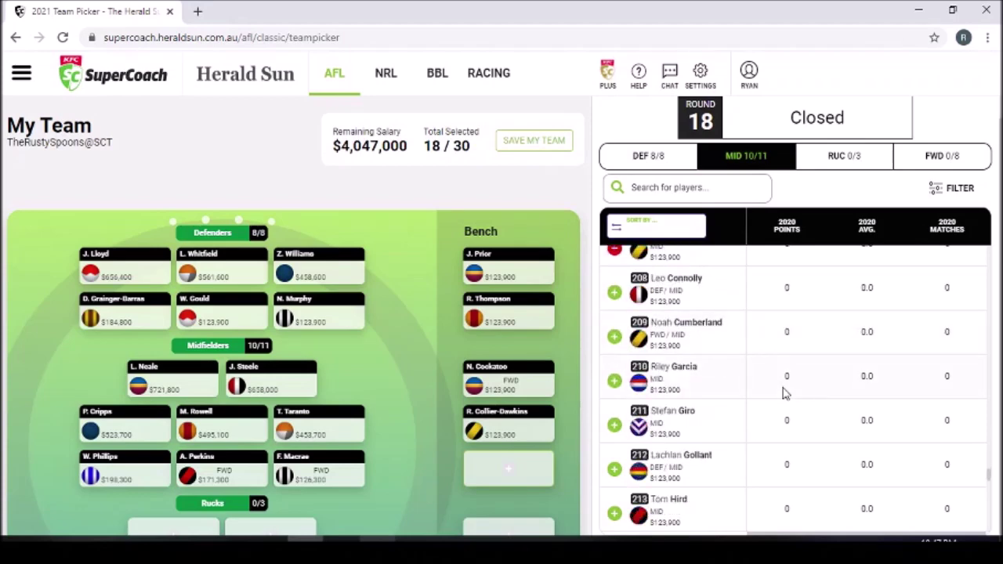
pyautogui.scroll(-5, 786, 395)
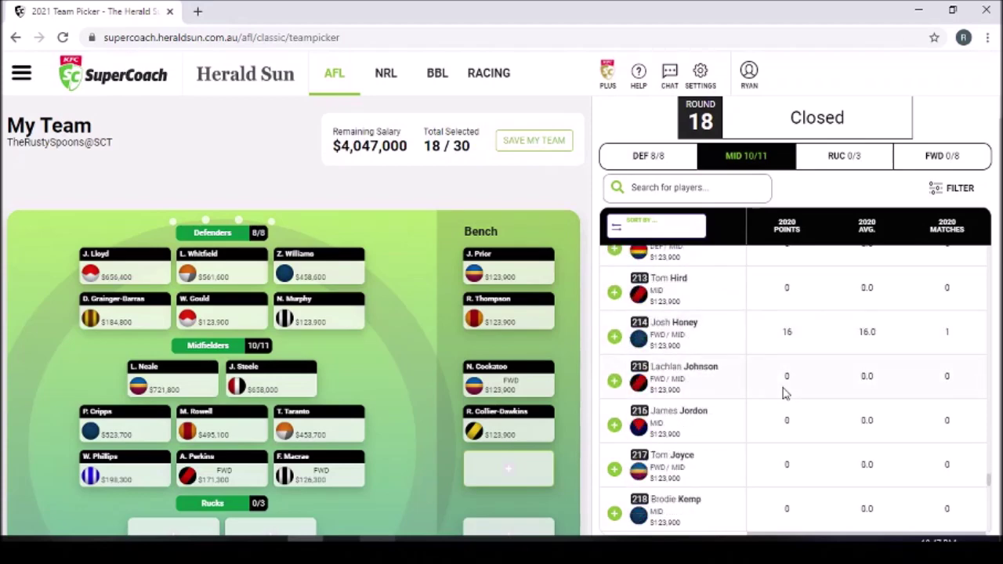
pyautogui.scroll(-4, 786, 395)
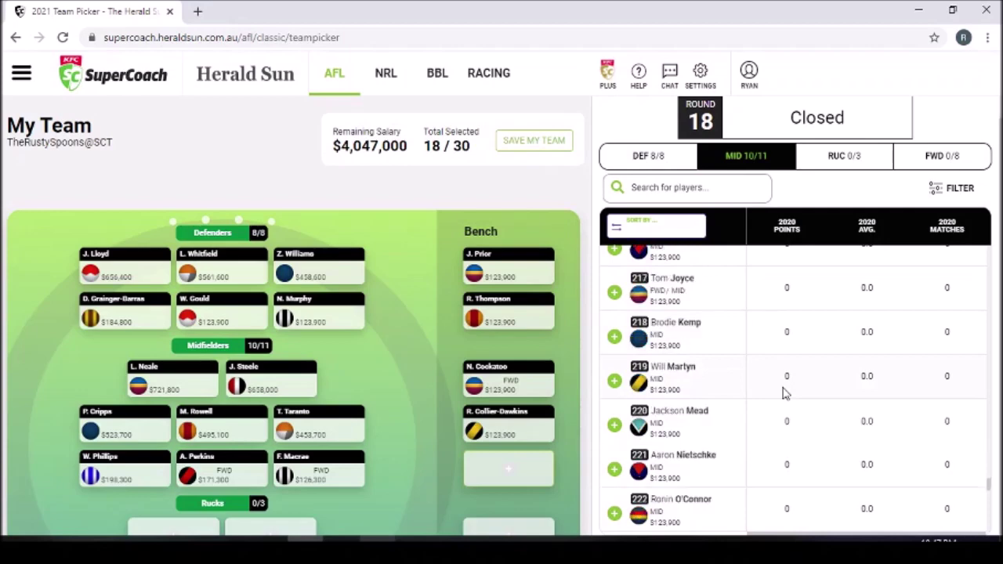
pyautogui.scroll(-5, 786, 394)
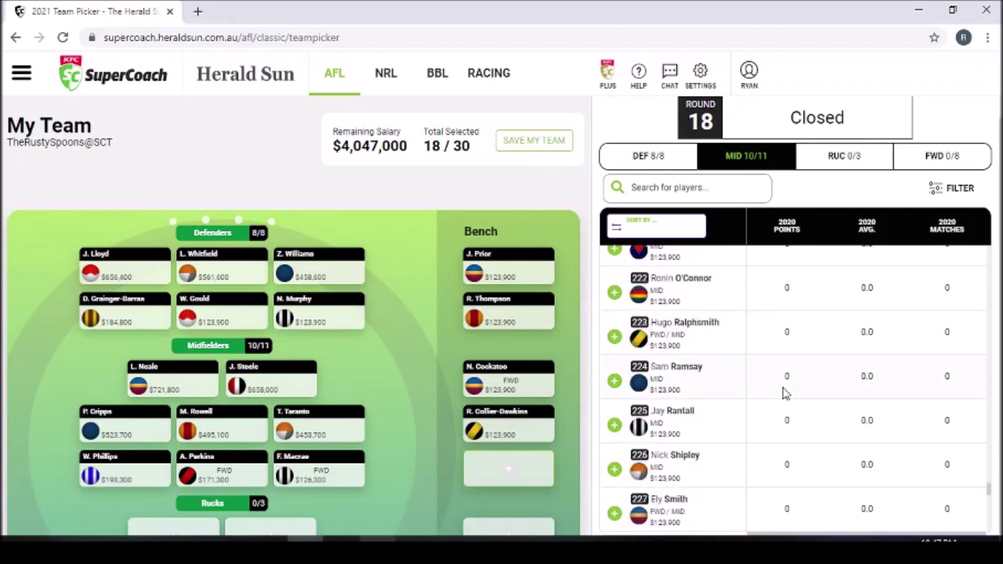
pyautogui.scroll(-4, 786, 395)
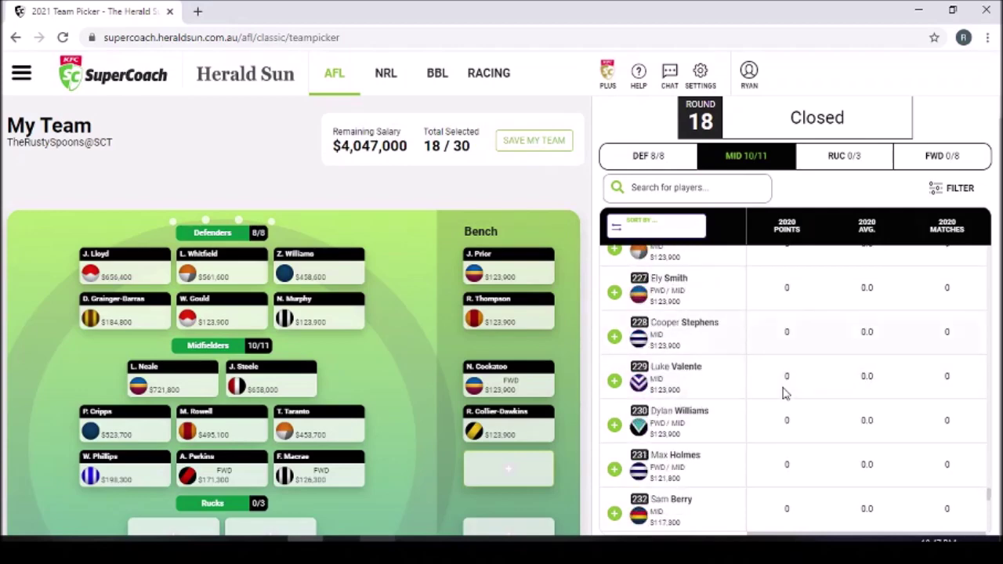
pyautogui.scroll(-5, 786, 394)
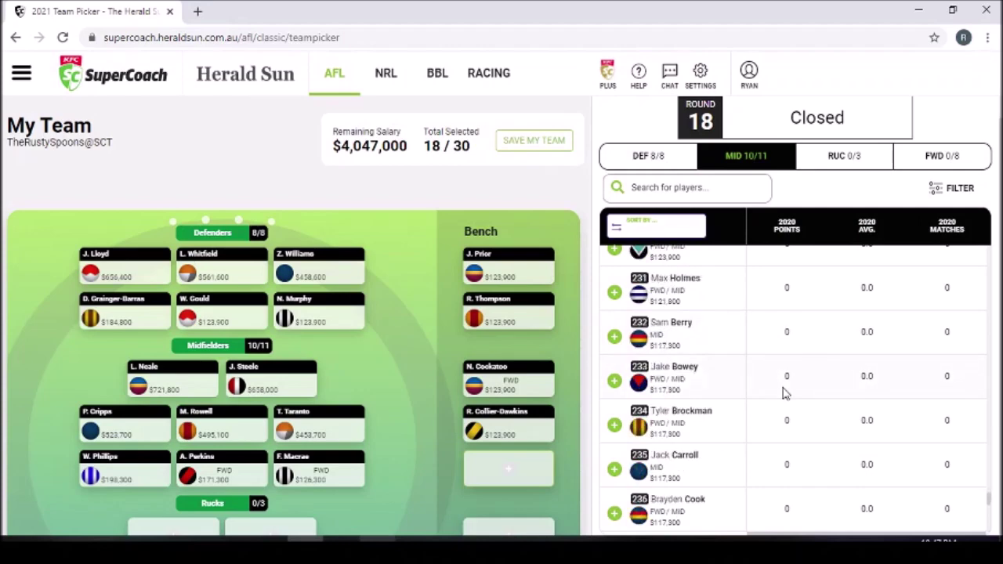
pyautogui.scroll(-2, 786, 394)
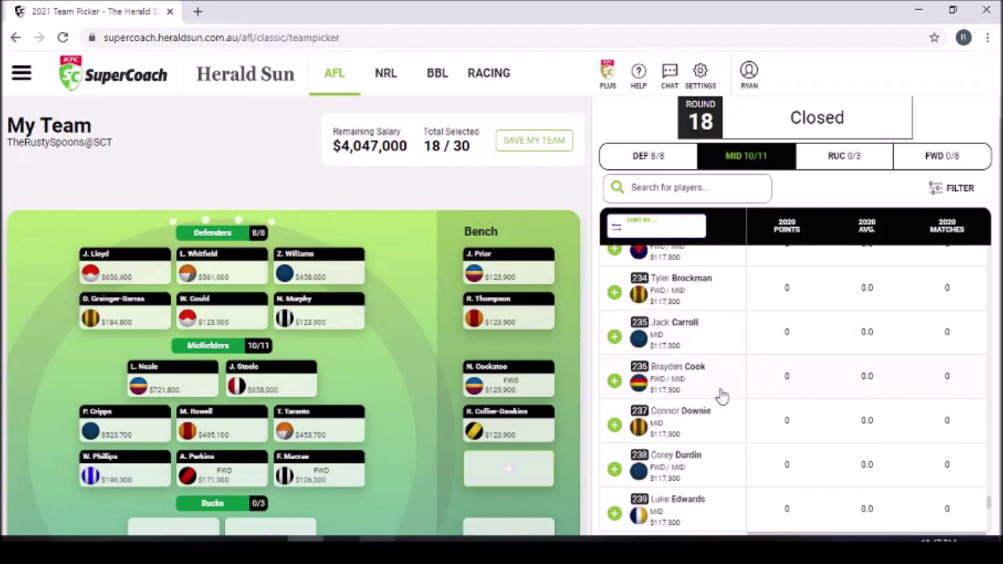
pyautogui.click(614, 337)
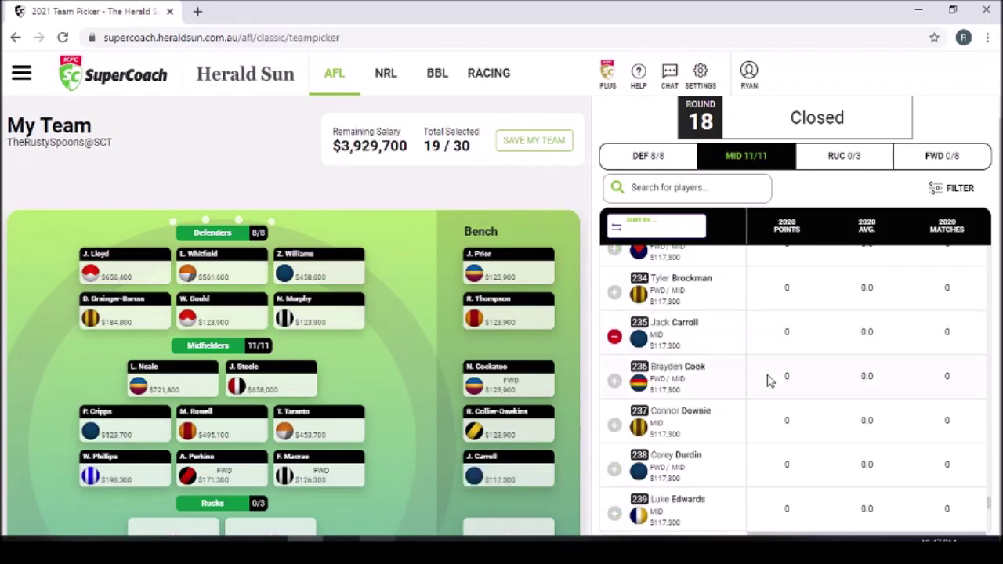
pyautogui.scroll(-5, 768, 380)
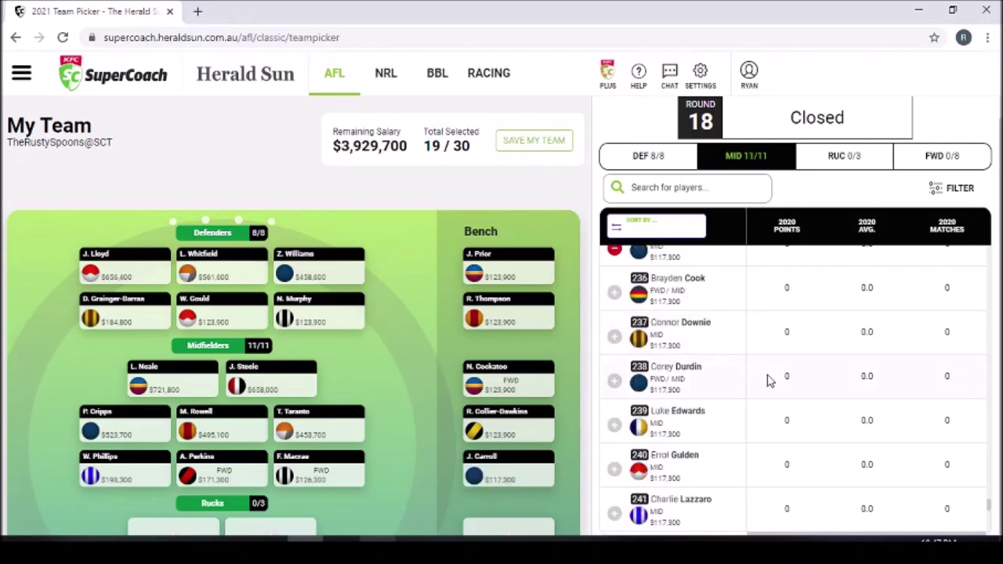
pyautogui.scroll(-5, 768, 380)
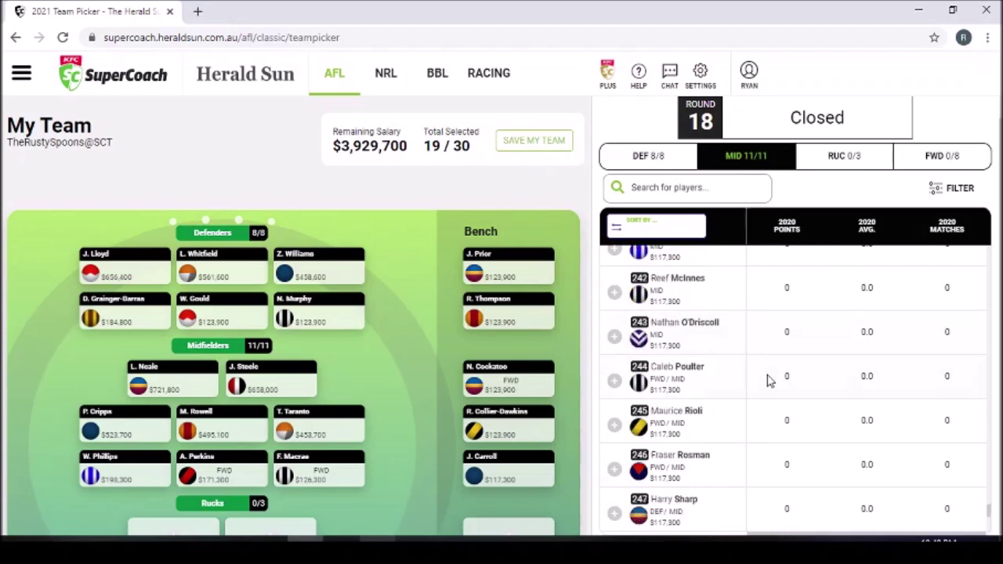
pyautogui.scroll(-5, 769, 380)
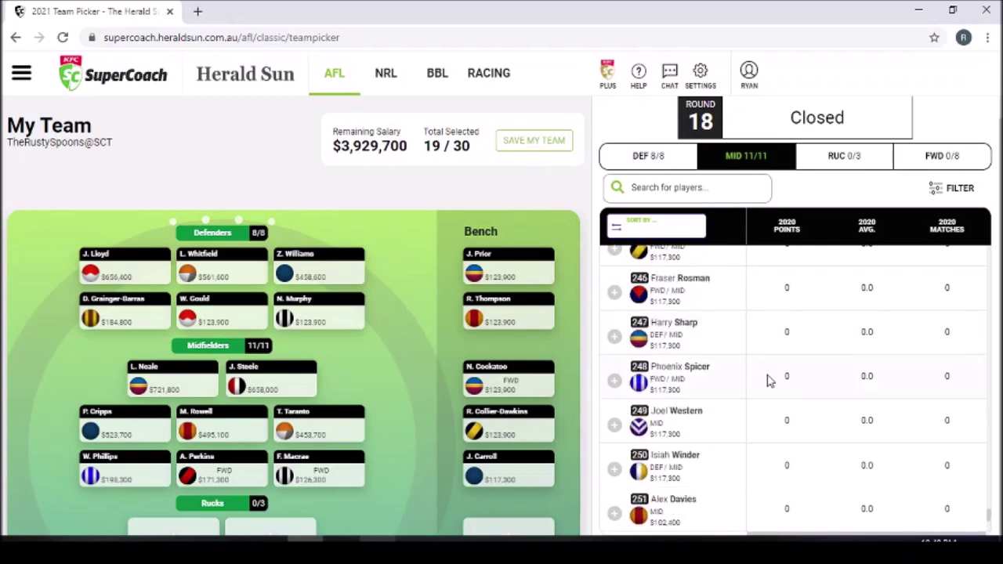
pyautogui.scroll(-4, 769, 380)
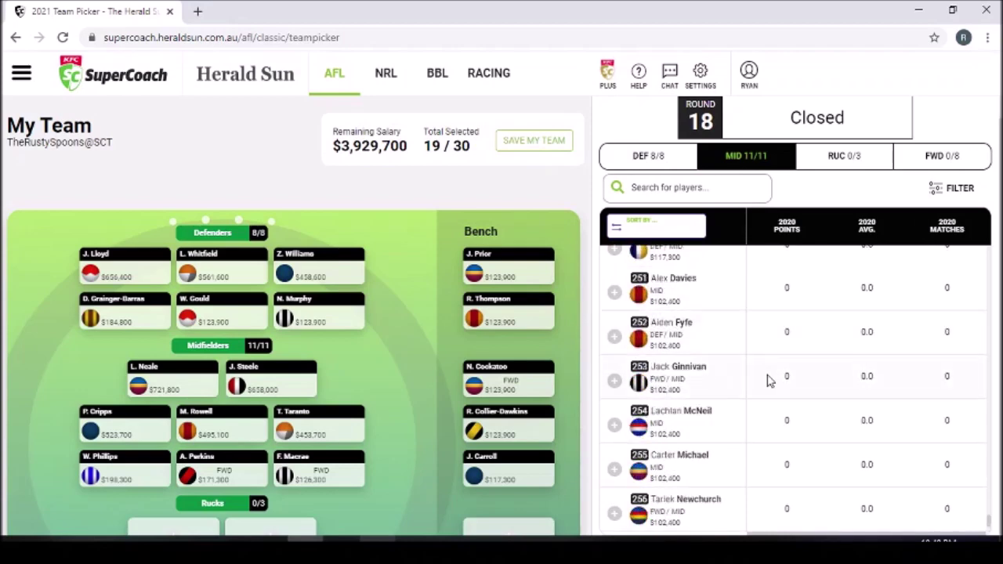
pyautogui.scroll(-2, 768, 380)
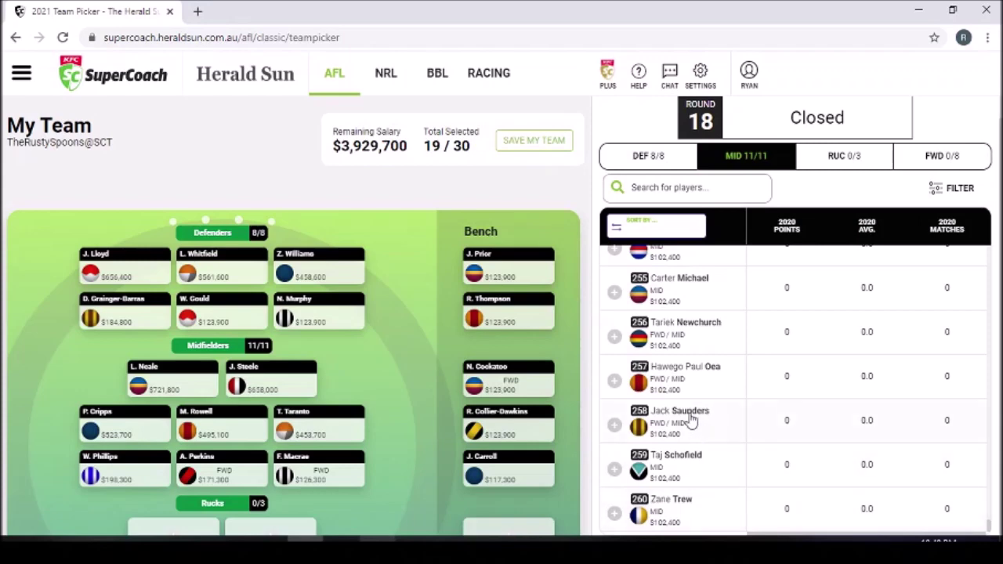
# In the ruck list, add Max Gawn ($751,400) and Brodie Grundy ($648,200).
pyautogui.scroll(-5, 593, 300)
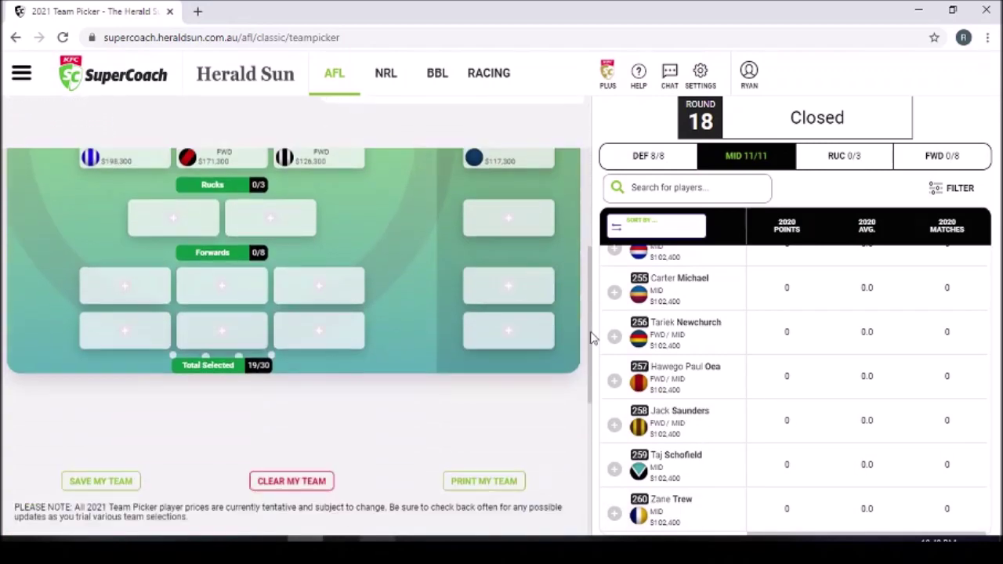
pyautogui.scroll(1, 588, 317)
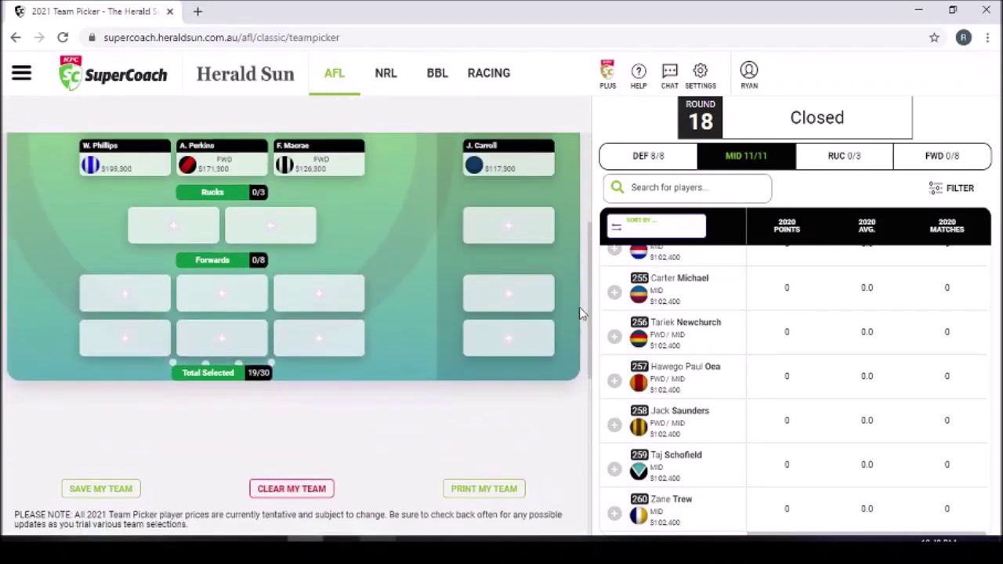
pyautogui.click(843, 157)
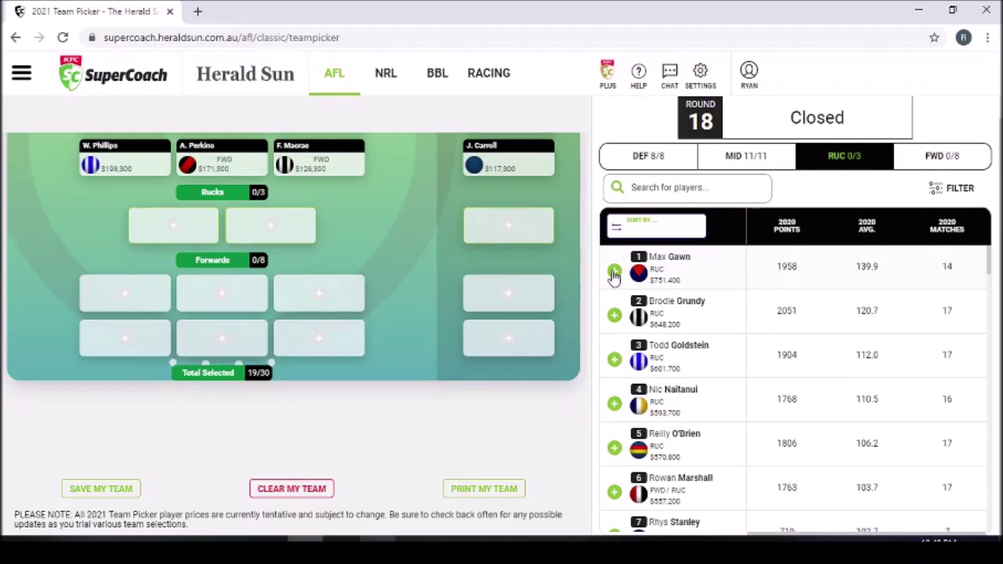
pyautogui.click(615, 272)
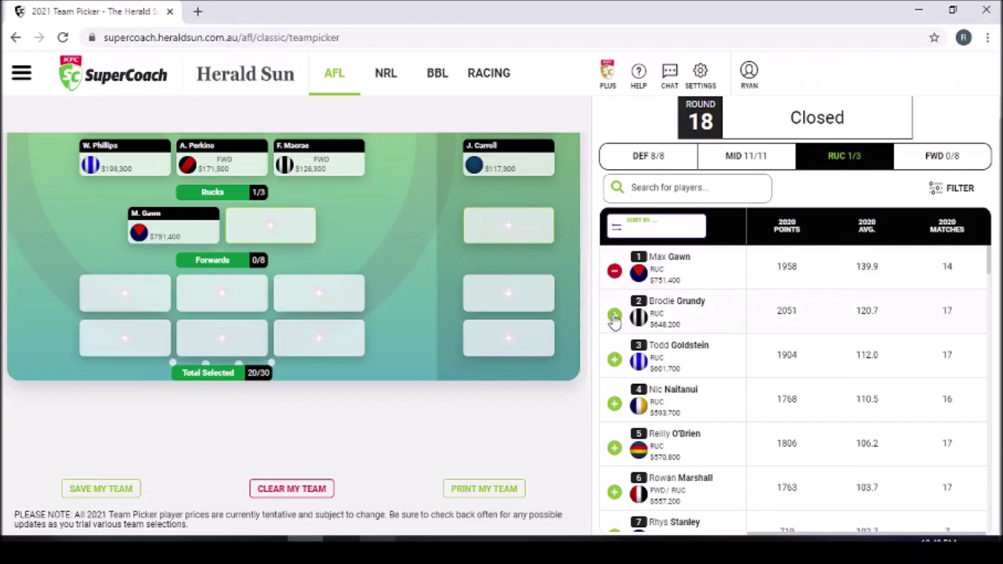
pyautogui.click(615, 316)
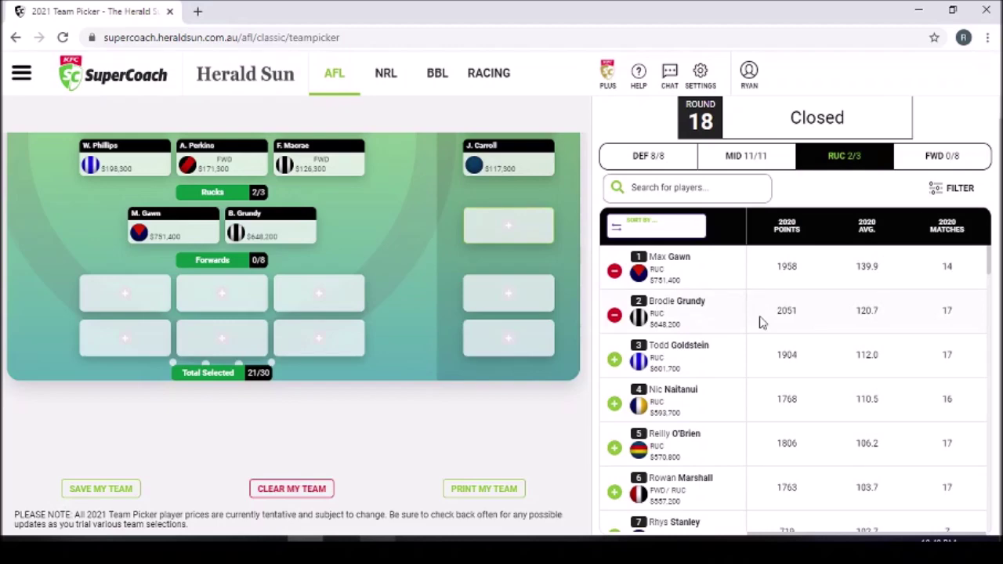
pyautogui.scroll(-3, 761, 323)
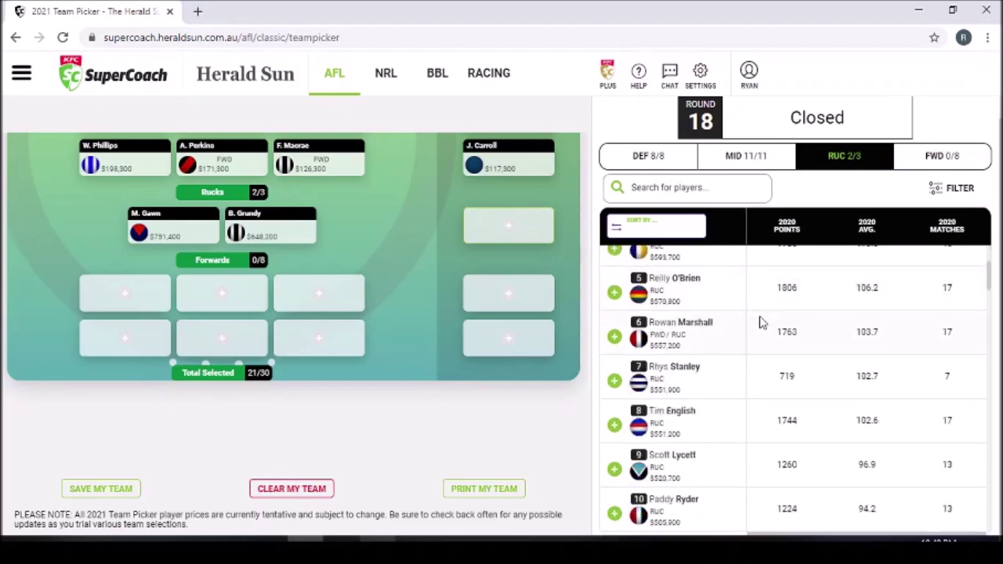
pyautogui.scroll(-4, 761, 322)
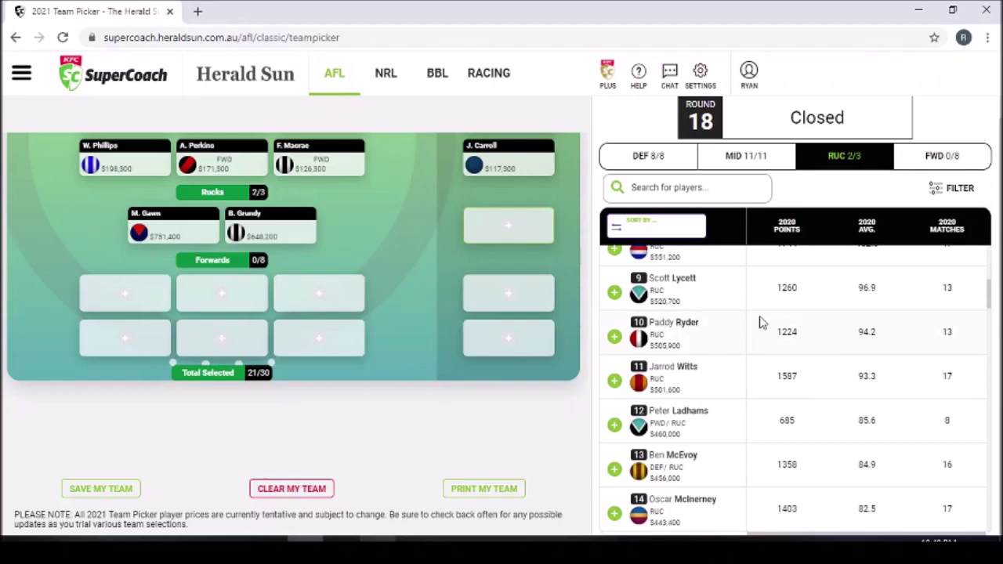
pyautogui.scroll(-3, 760, 323)
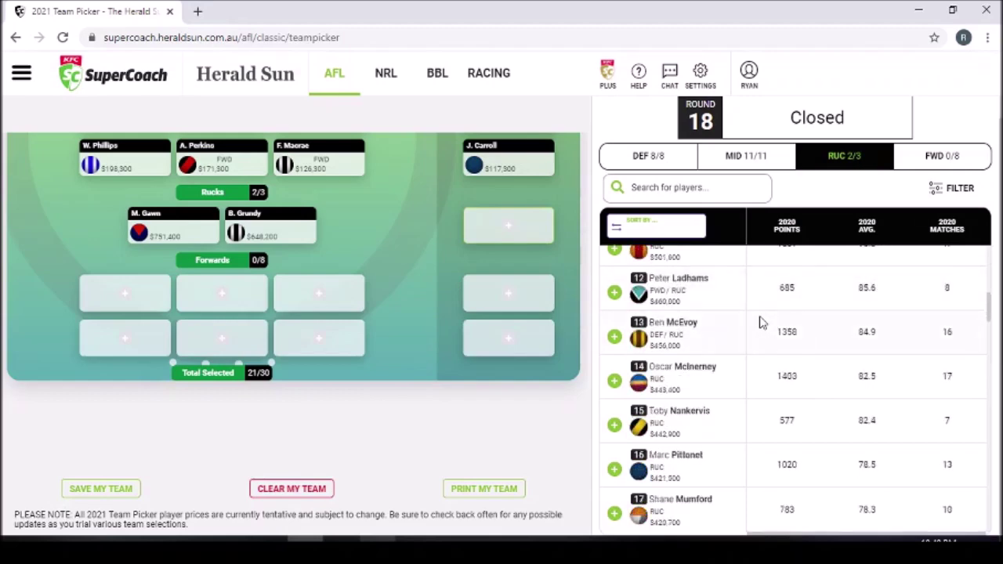
pyautogui.scroll(-1, 760, 323)
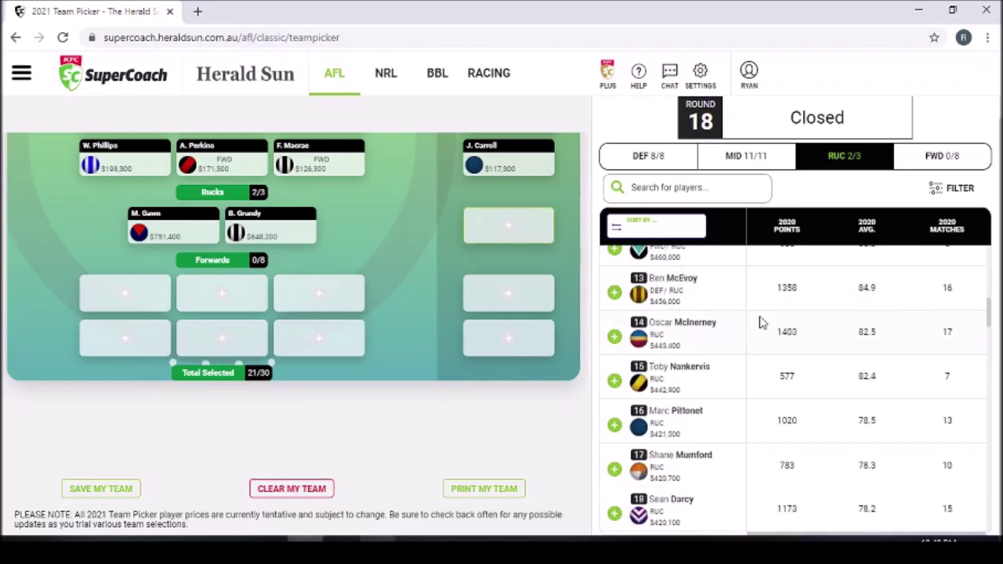
pyautogui.scroll(-3, 760, 323)
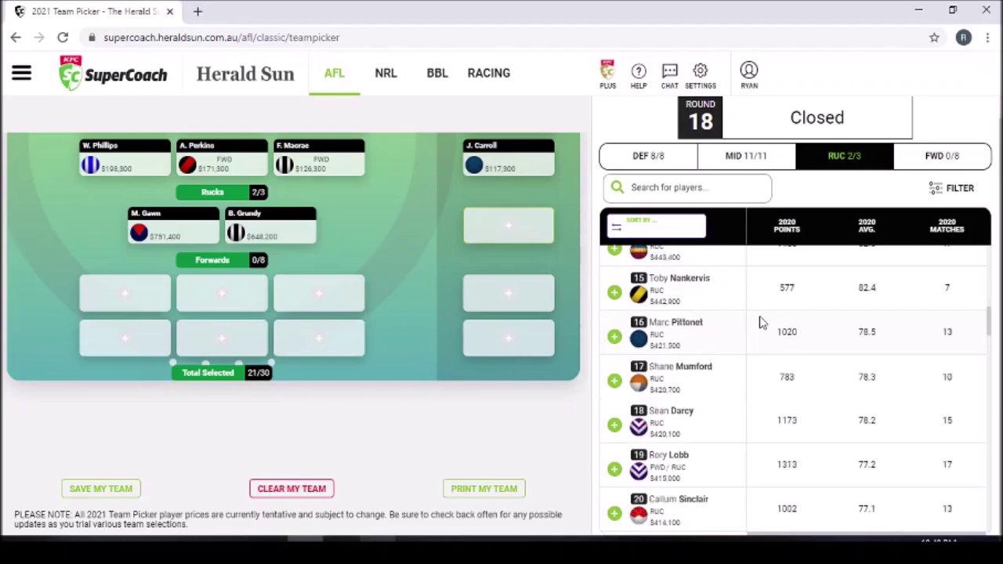
pyautogui.scroll(-4, 760, 321)
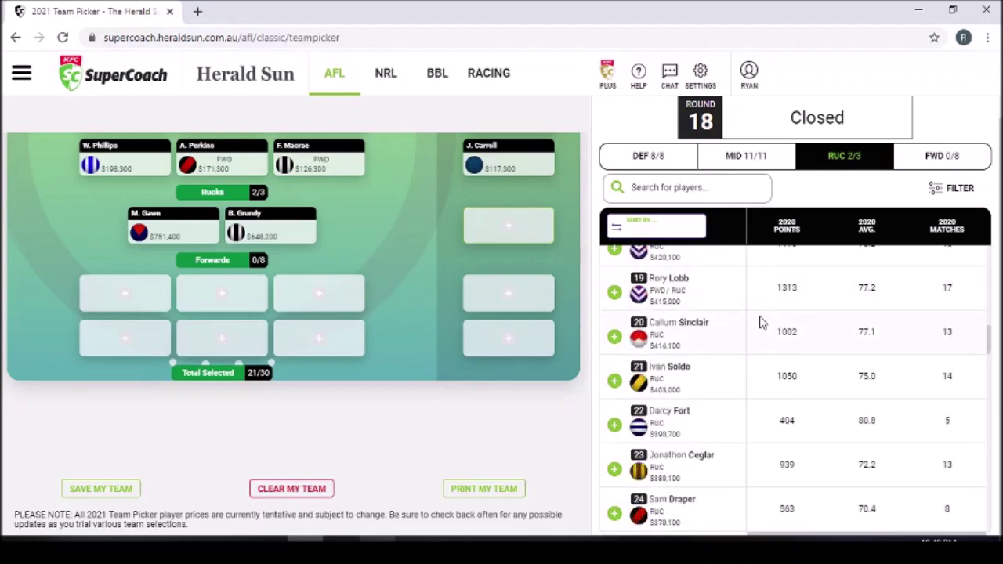
pyautogui.scroll(-4, 760, 321)
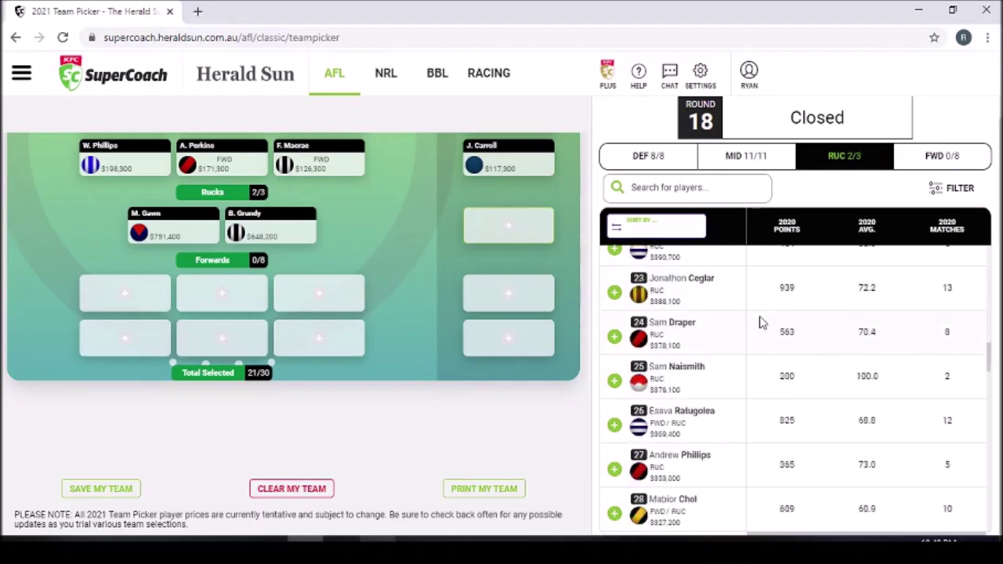
pyautogui.scroll(-2, 762, 323)
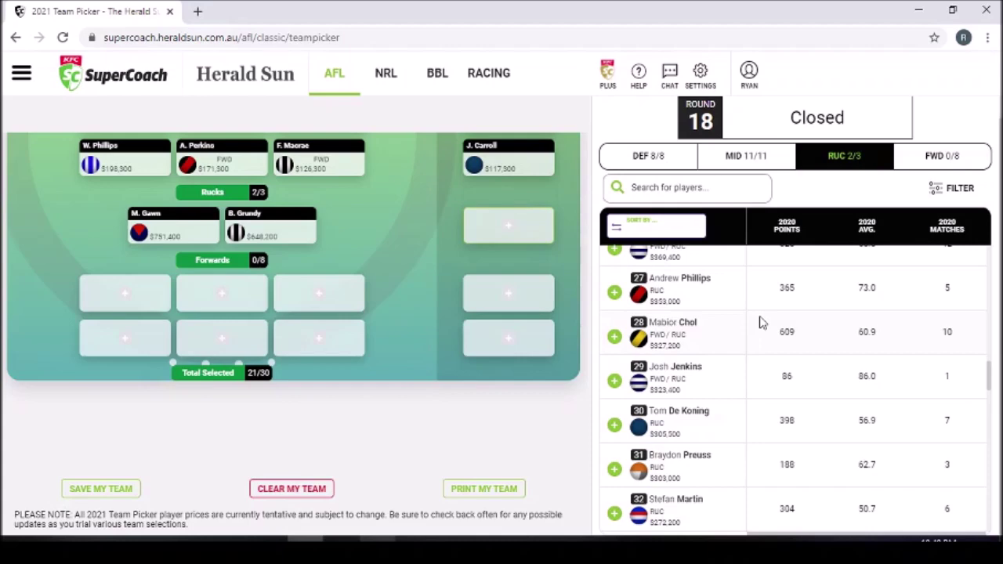
pyautogui.scroll(-1, 762, 323)
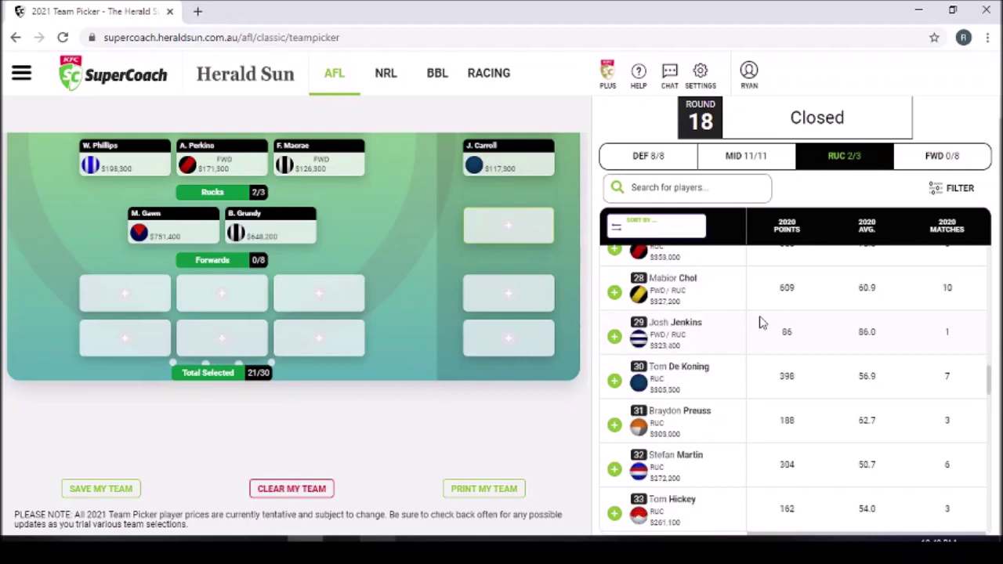
pyautogui.scroll(-1, 762, 323)
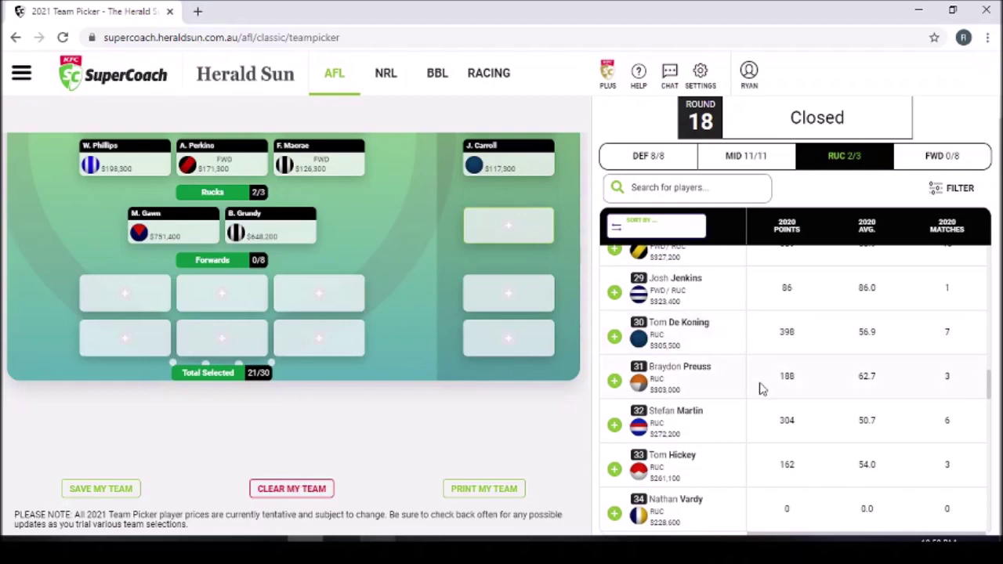
# Add Josh Treacy ($102,400) from the bottom of the ruck list as the third, bench ruck.
pyautogui.scroll(-6, 760, 388)
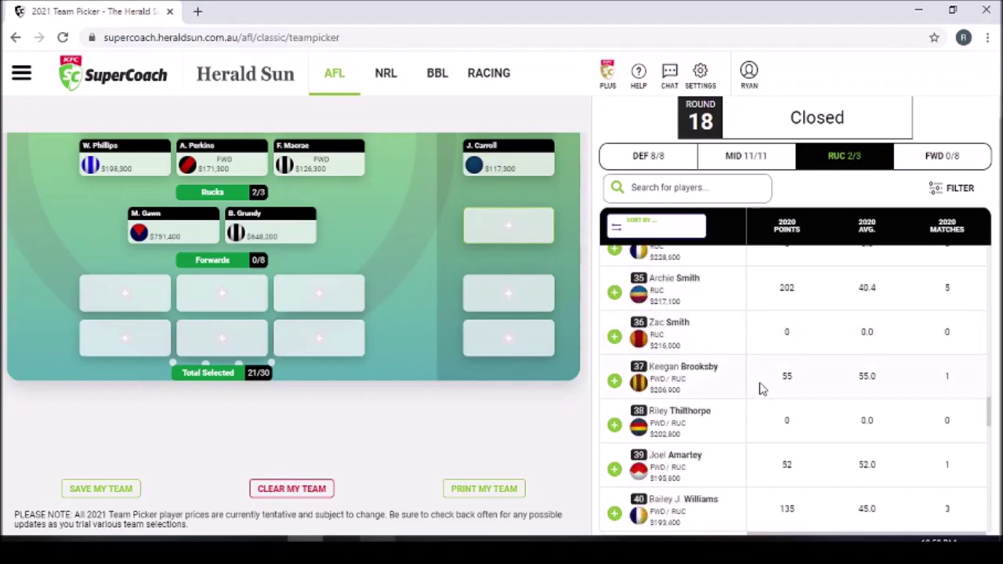
pyautogui.scroll(-1, 760, 388)
pyautogui.scroll(-1, 760, 387)
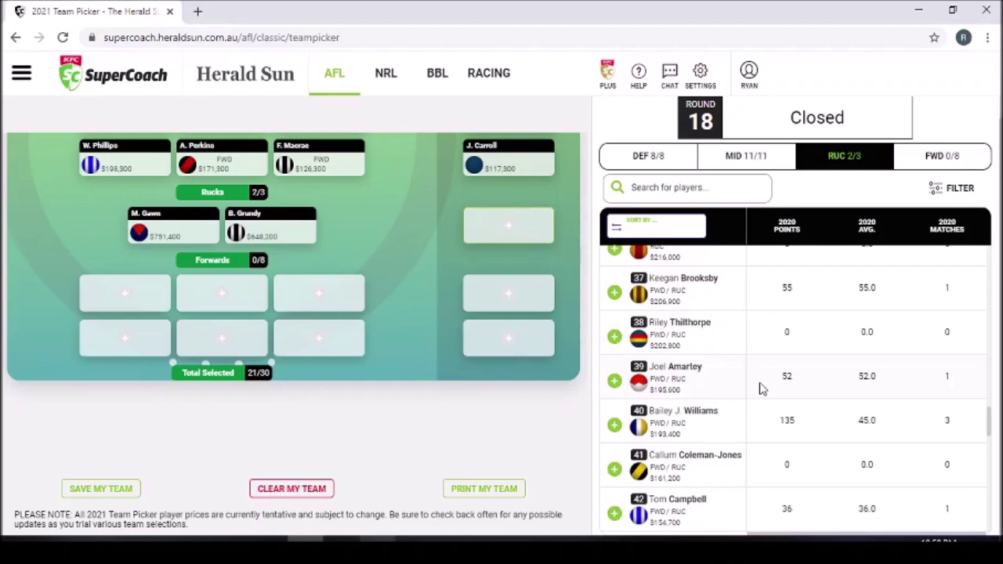
pyautogui.scroll(-3, 760, 390)
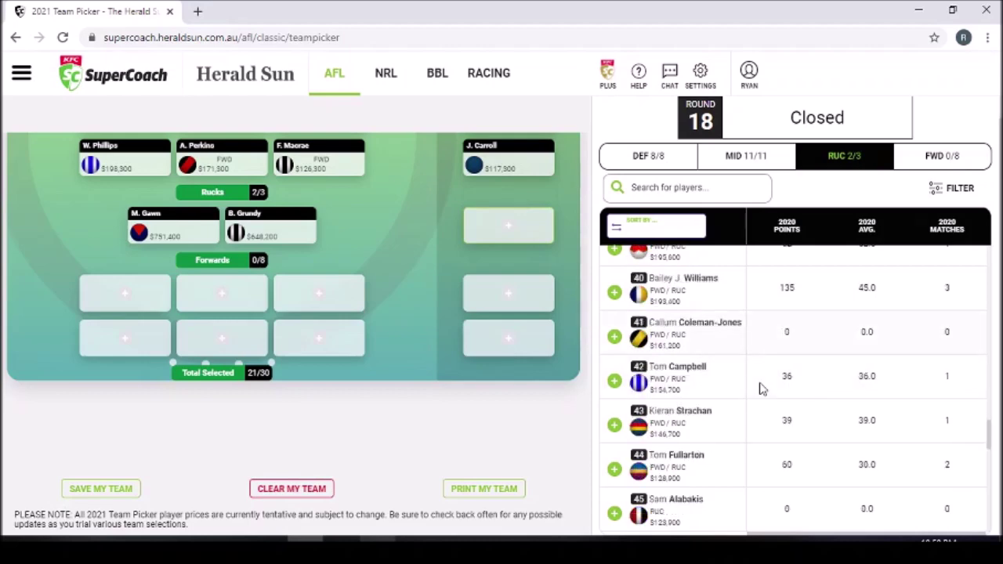
pyautogui.scroll(-7, 760, 390)
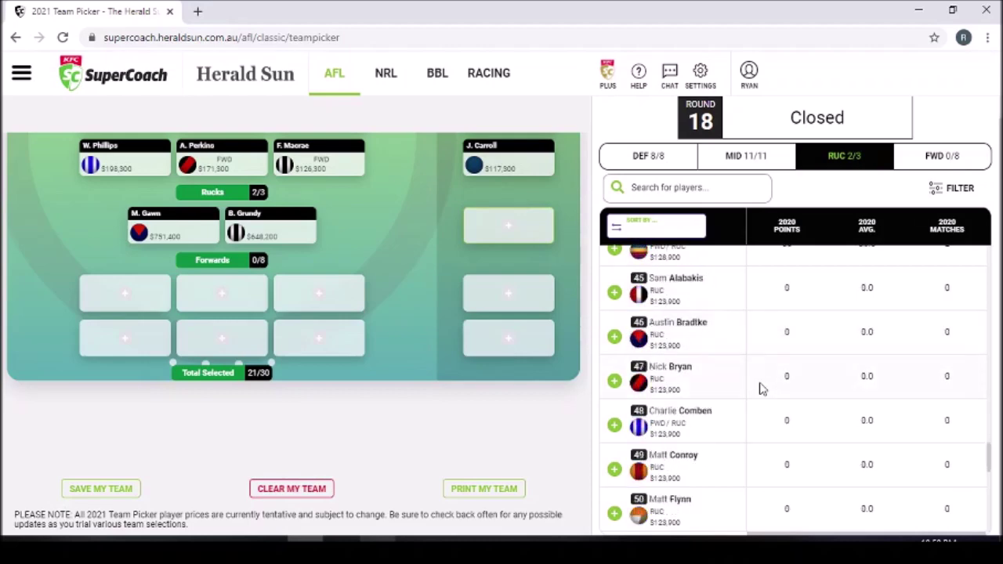
pyautogui.scroll(-6, 760, 390)
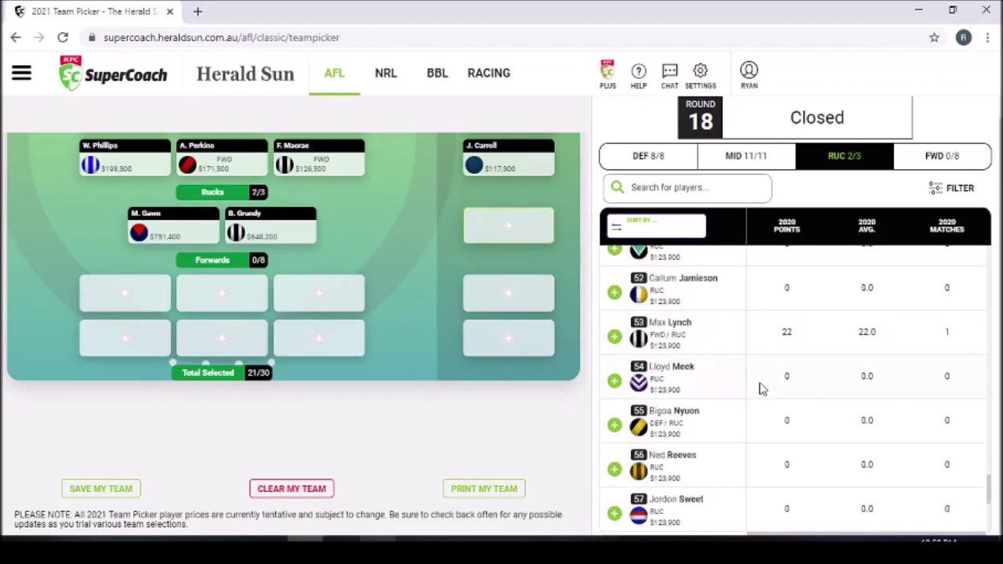
pyautogui.scroll(-5, 760, 389)
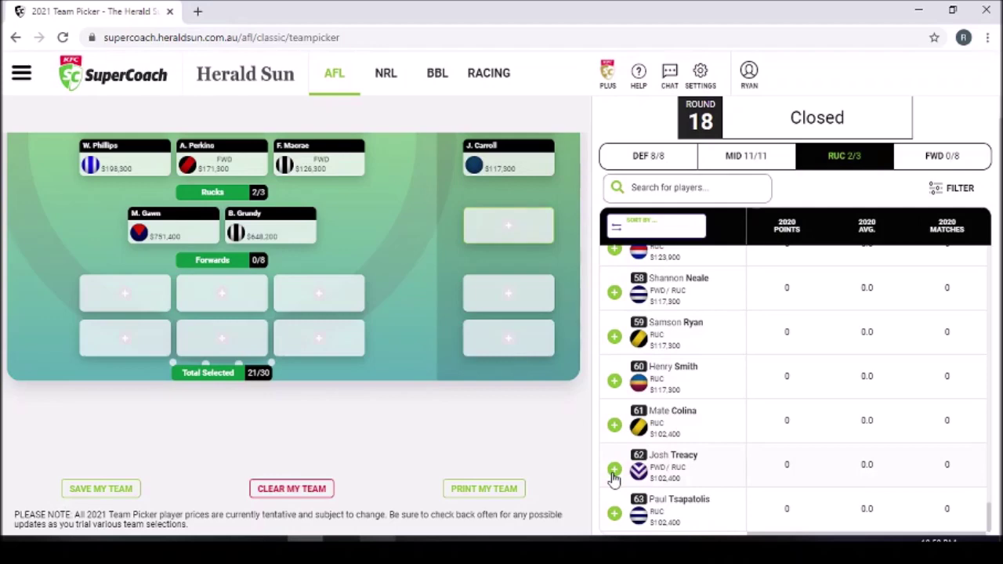
pyautogui.click(614, 470)
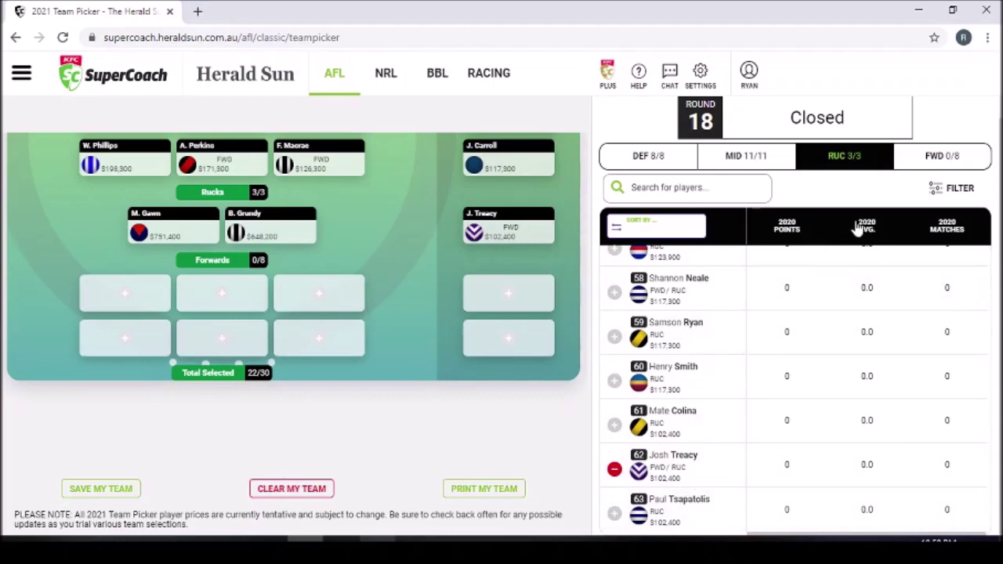
# Add Patrick Dangerfield, Josh Dunkley and Rowan Marshall from the forwards list to the forward line.
pyautogui.click(946, 157)
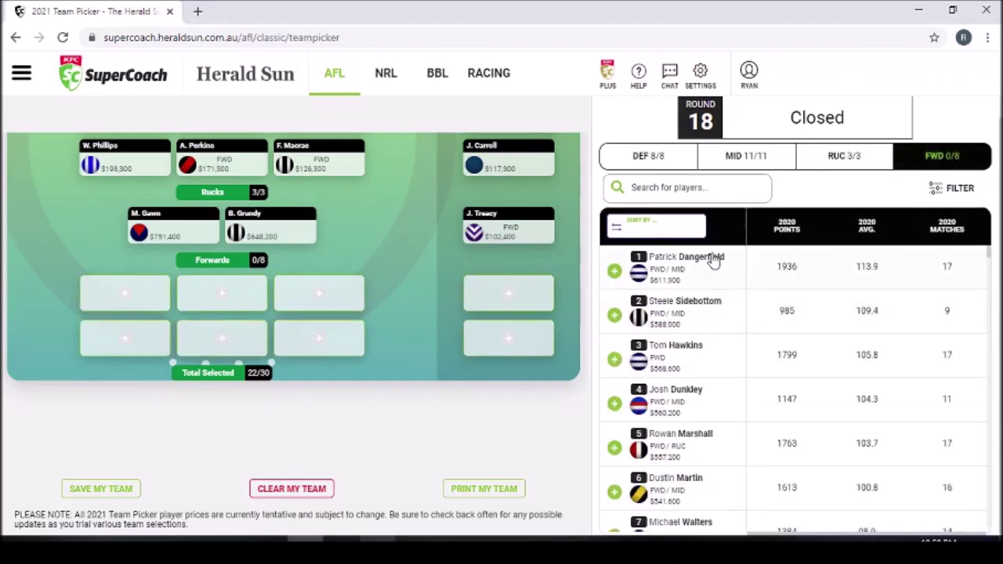
pyautogui.click(615, 271)
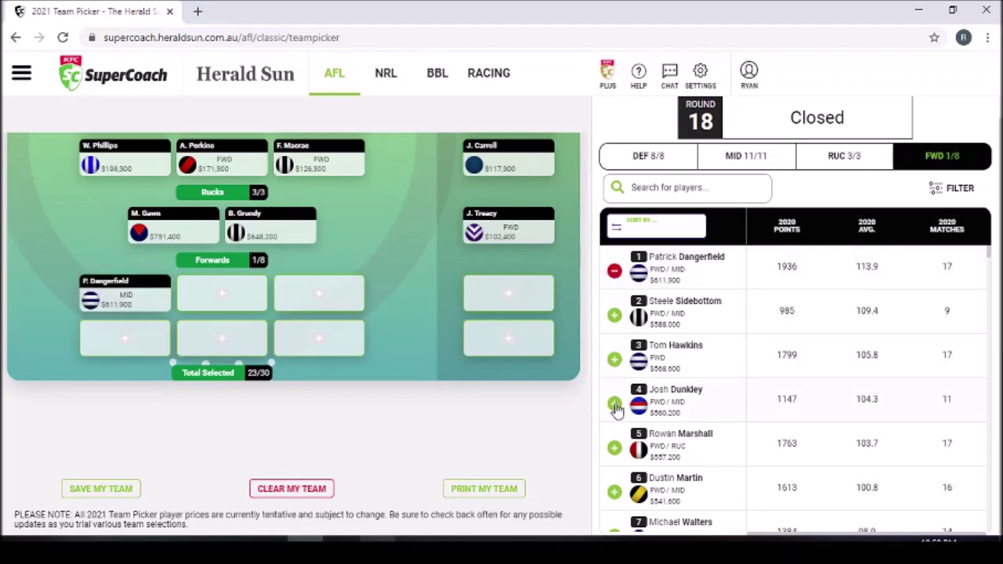
pyautogui.click(614, 403)
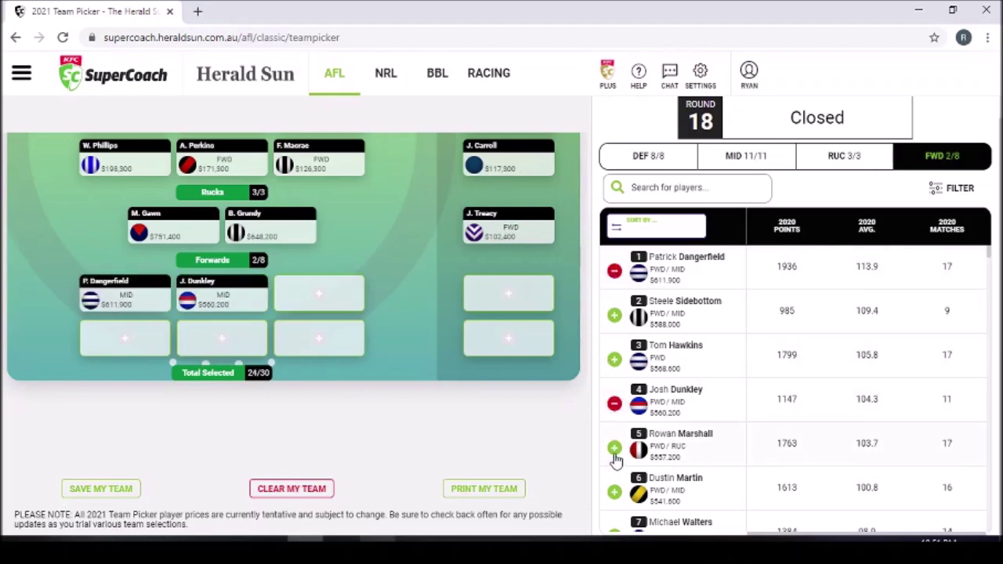
pyautogui.click(615, 448)
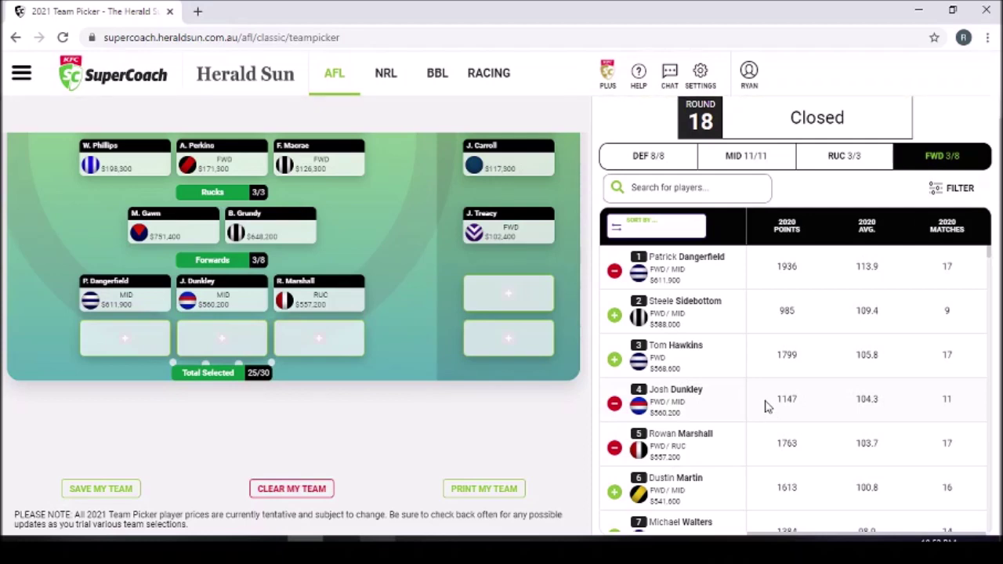
pyautogui.scroll(-3, 767, 405)
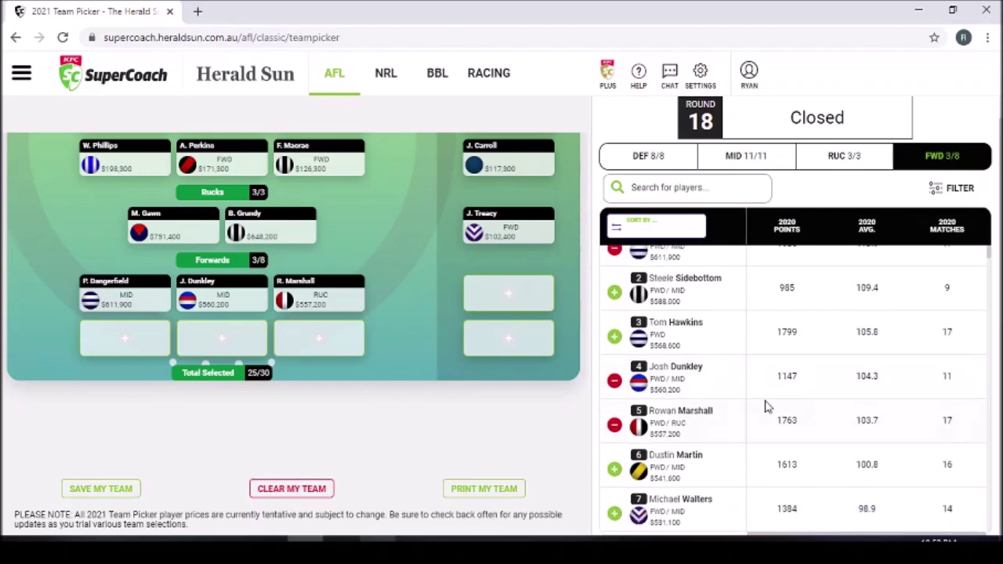
pyautogui.scroll(-1, 767, 406)
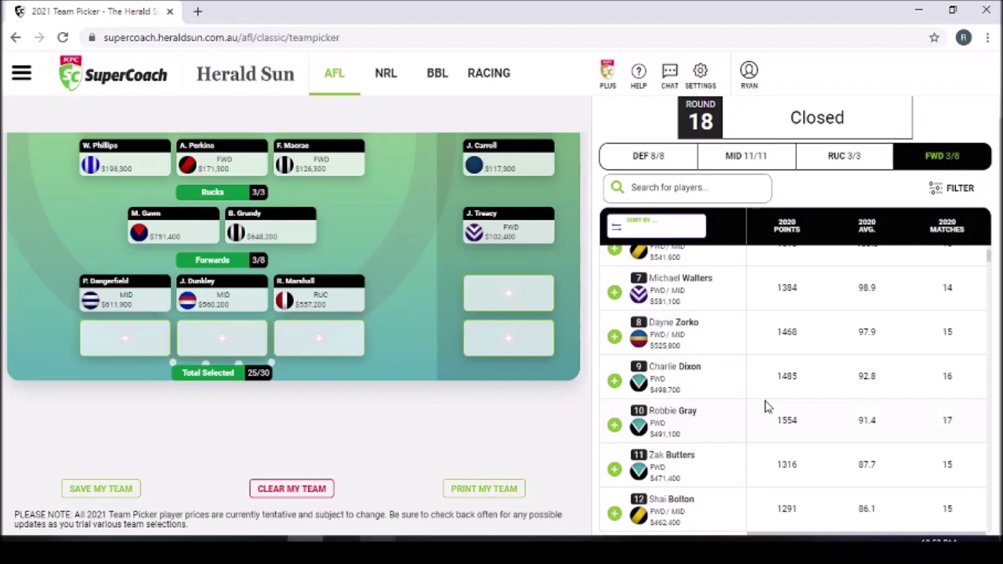
pyautogui.scroll(-1, 767, 406)
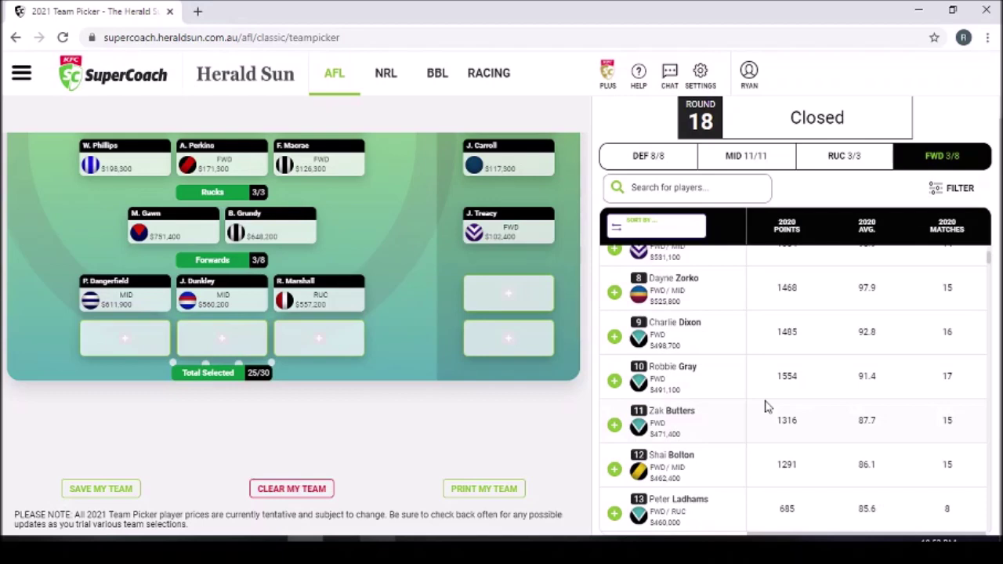
pyautogui.scroll(-1, 767, 407)
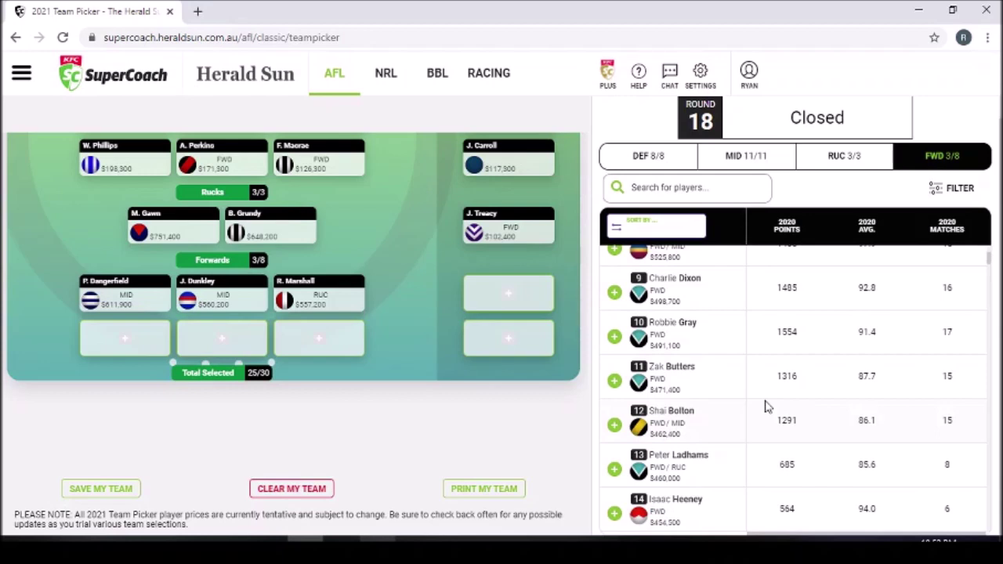
pyautogui.scroll(-1, 767, 407)
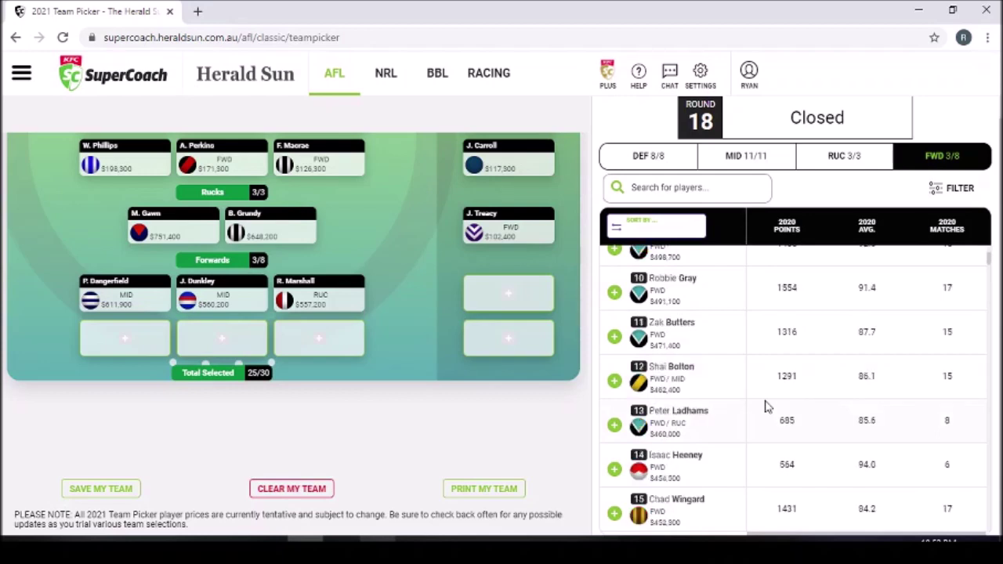
pyautogui.scroll(-1, 767, 407)
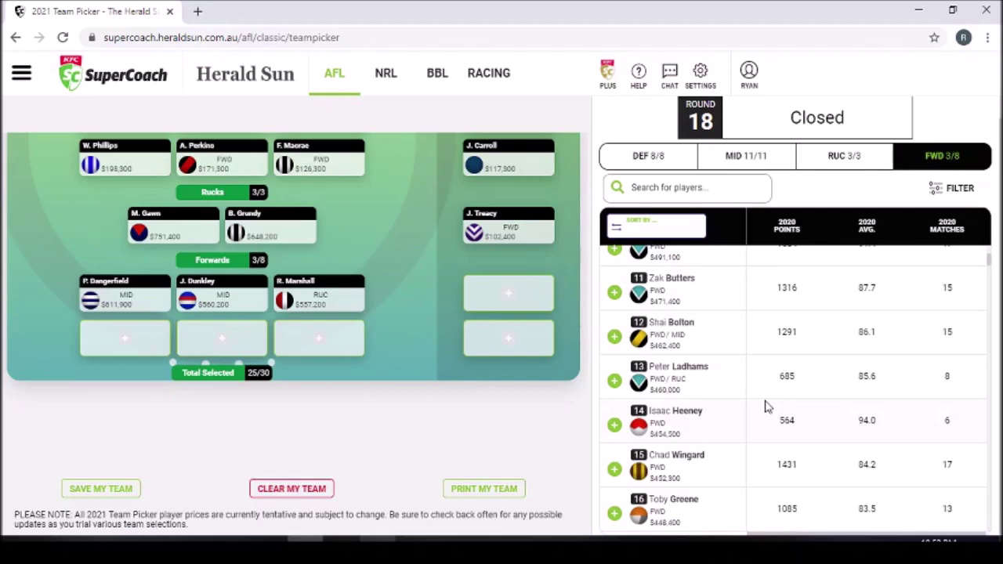
pyautogui.scroll(-1, 767, 407)
pyautogui.scroll(-2, 767, 406)
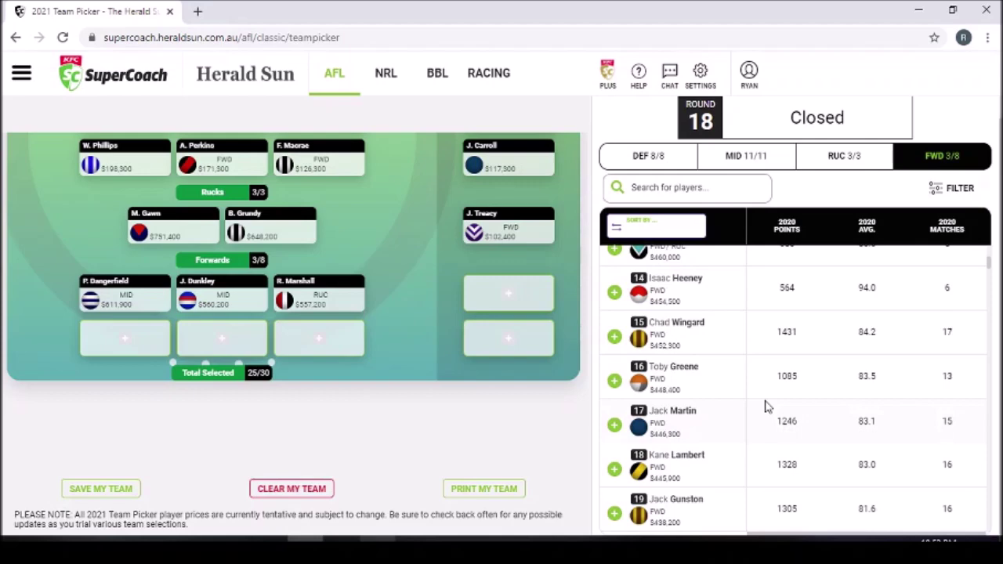
pyautogui.scroll(-2, 766, 407)
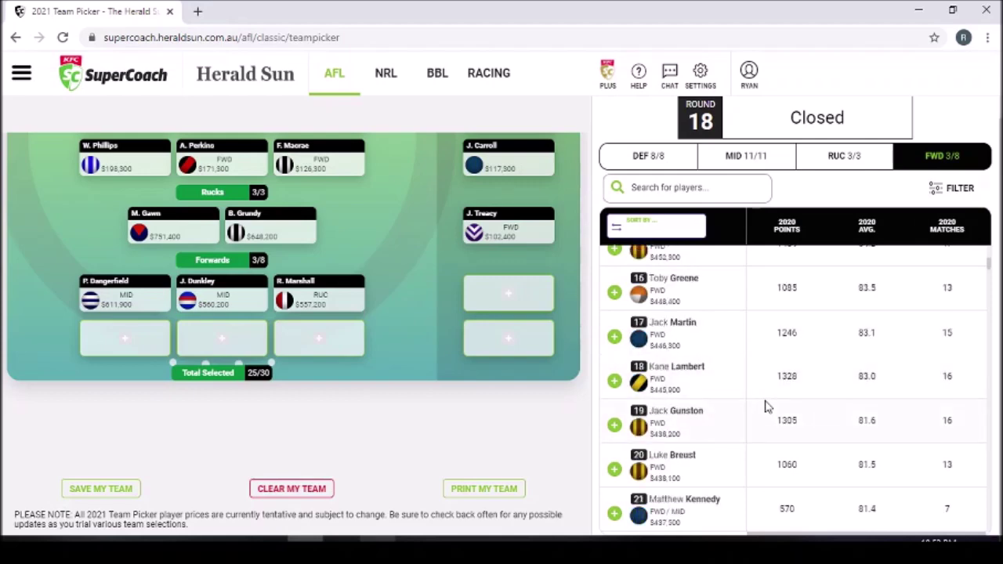
pyautogui.scroll(-4, 766, 407)
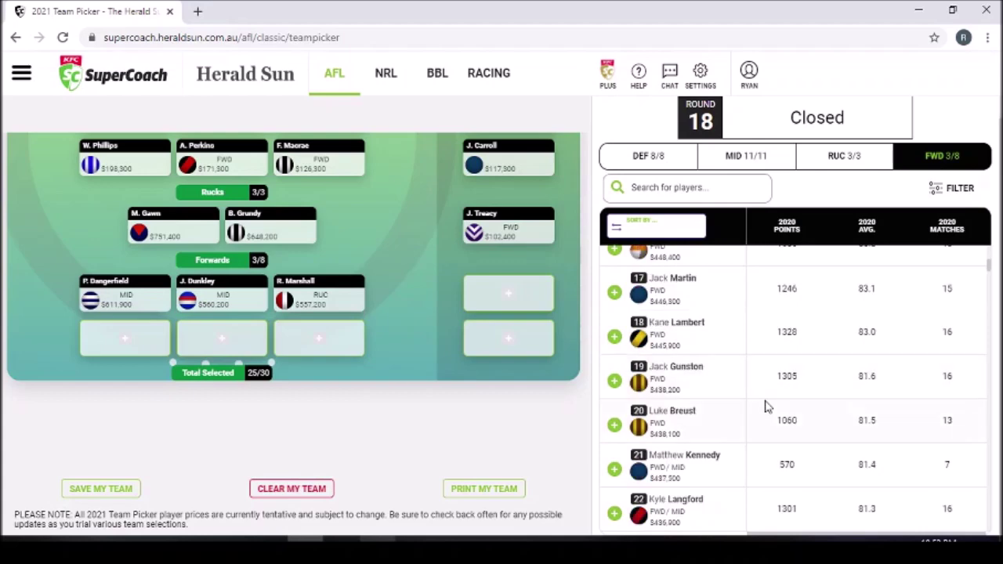
pyautogui.scroll(-2, 767, 407)
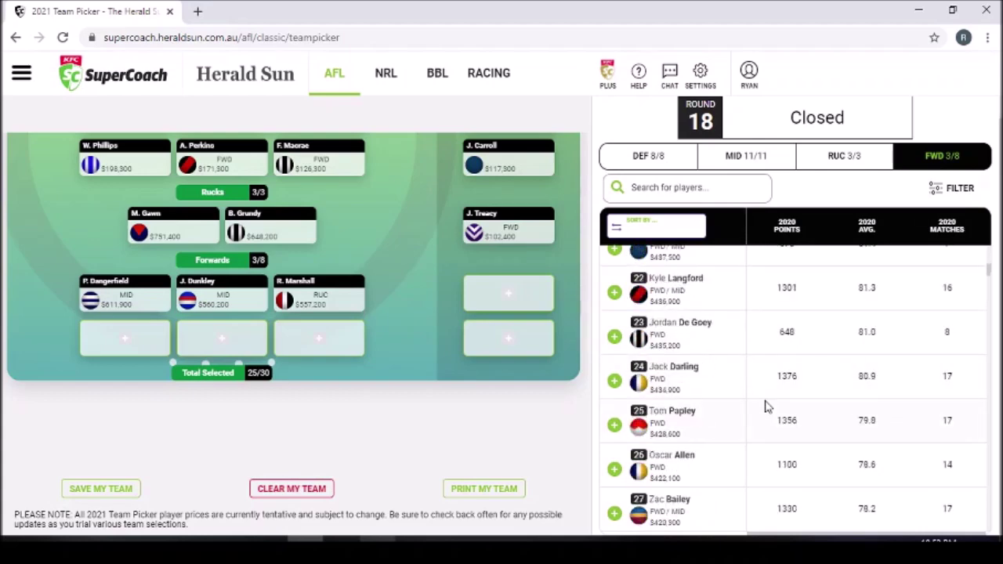
pyautogui.scroll(-4, 766, 407)
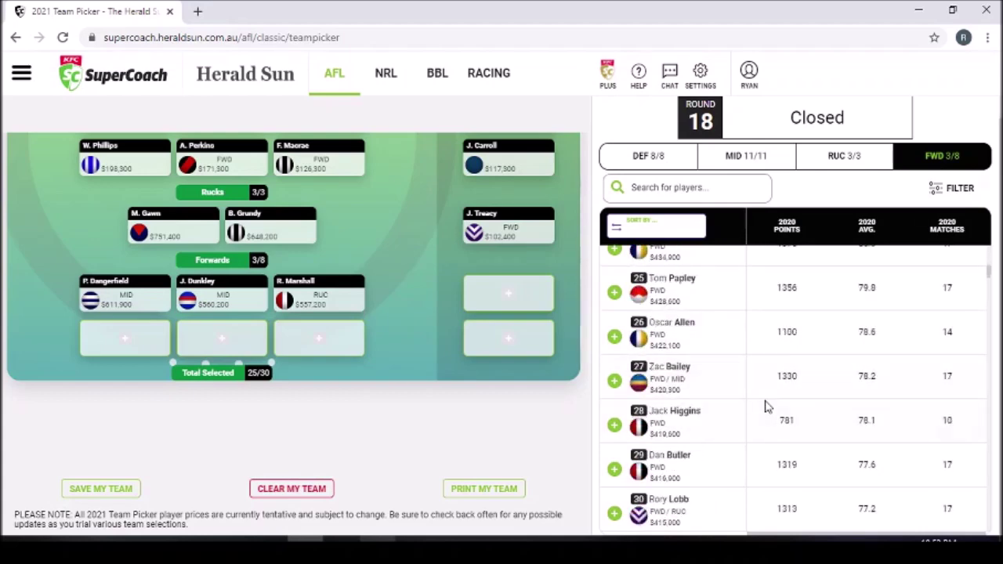
pyautogui.scroll(-3, 767, 407)
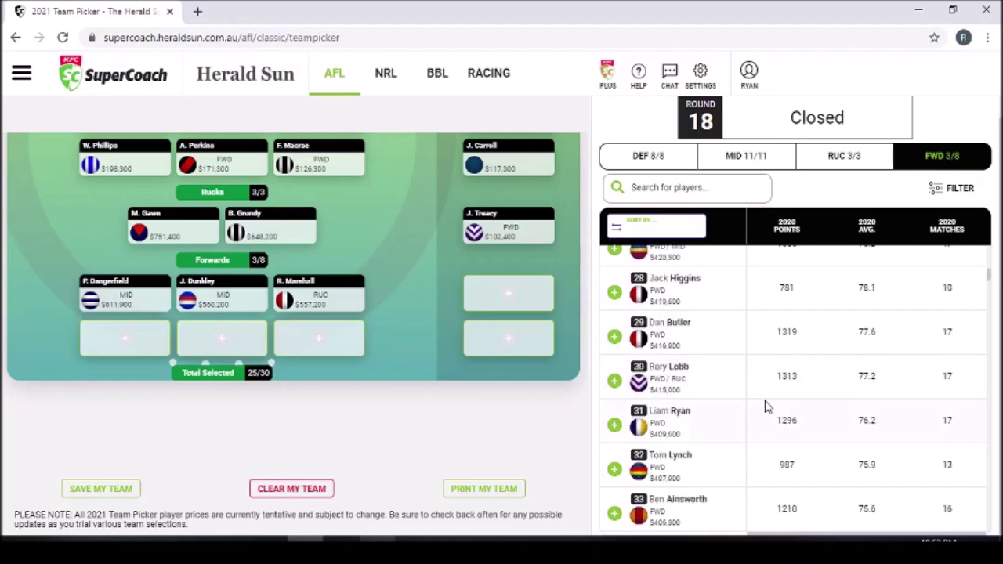
pyautogui.scroll(-1, 767, 406)
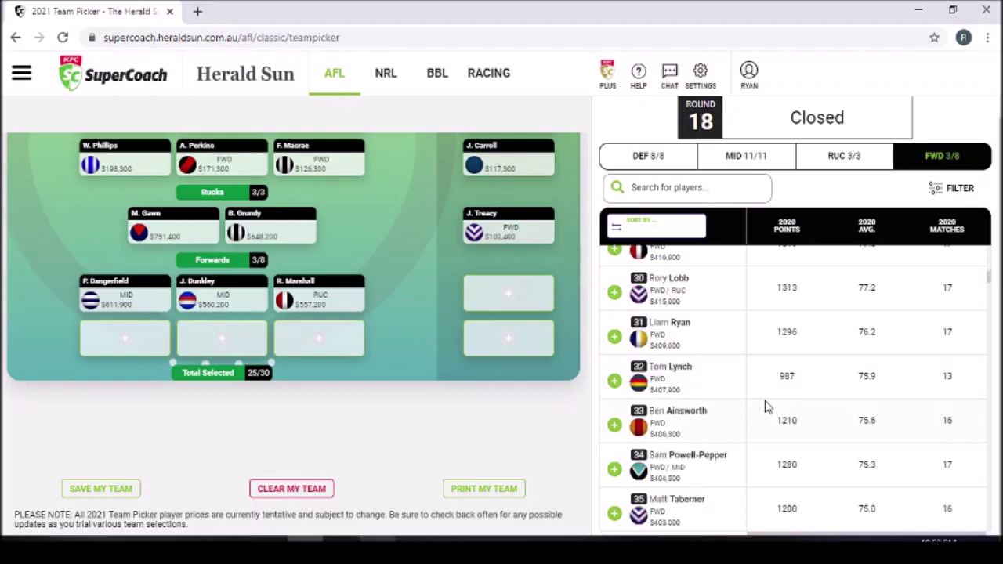
pyautogui.scroll(-5, 767, 406)
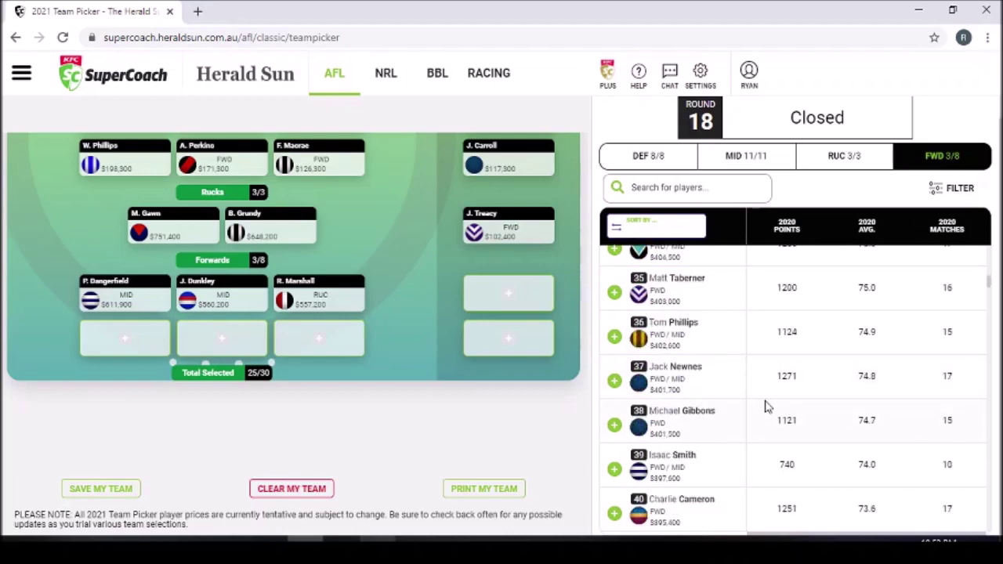
pyautogui.scroll(-4, 766, 407)
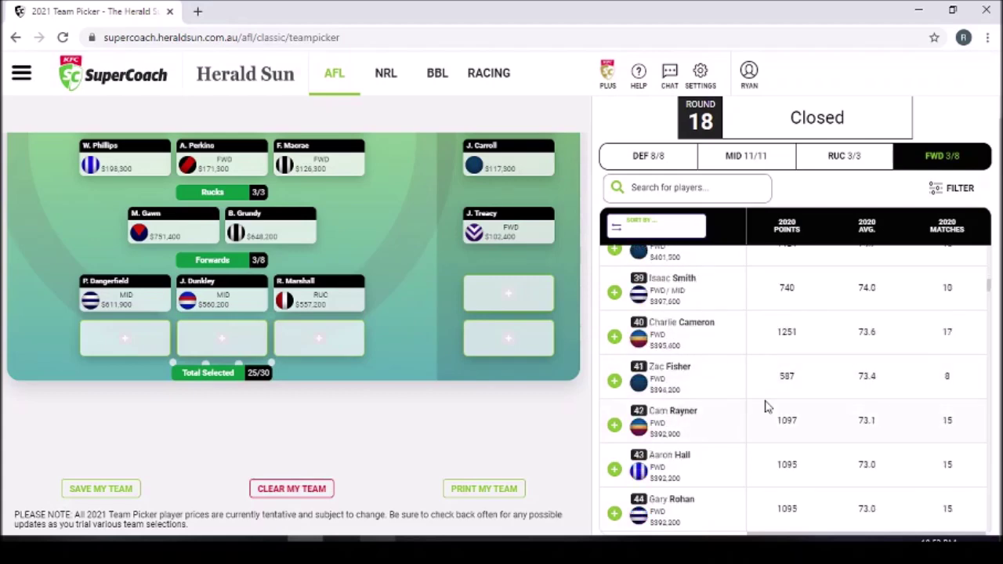
pyautogui.scroll(-4, 766, 406)
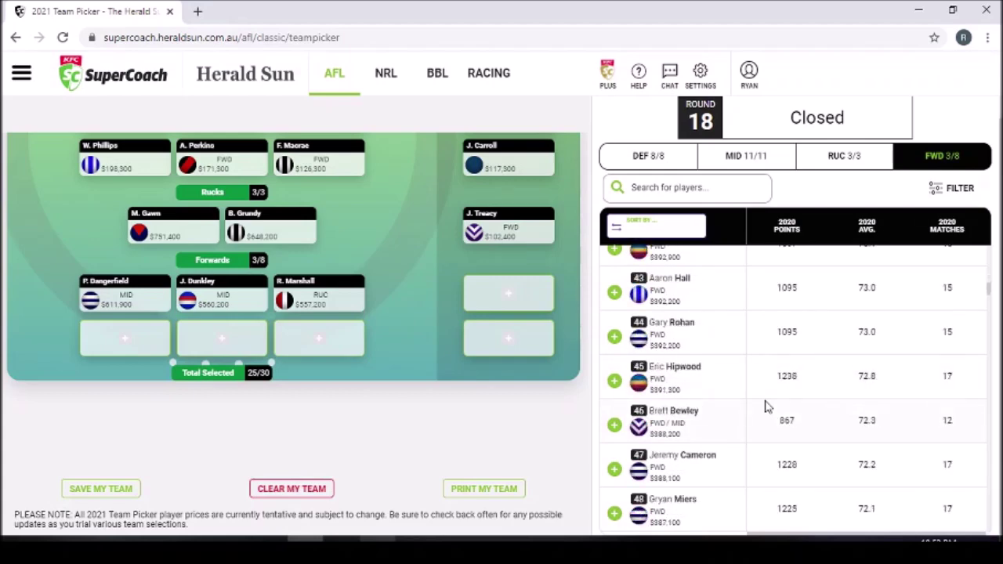
pyautogui.scroll(-4, 767, 406)
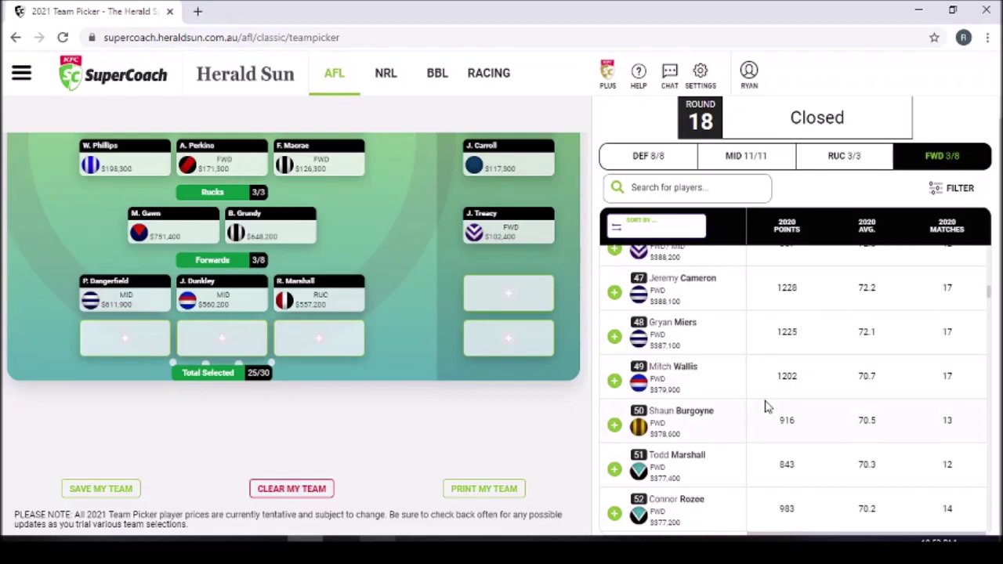
pyautogui.scroll(-5, 766, 407)
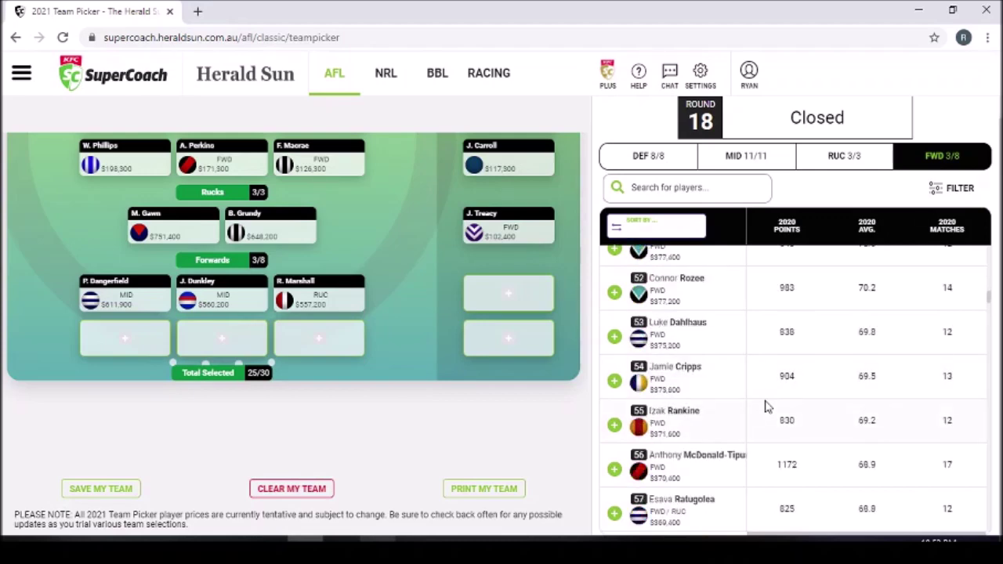
pyautogui.scroll(-5, 767, 407)
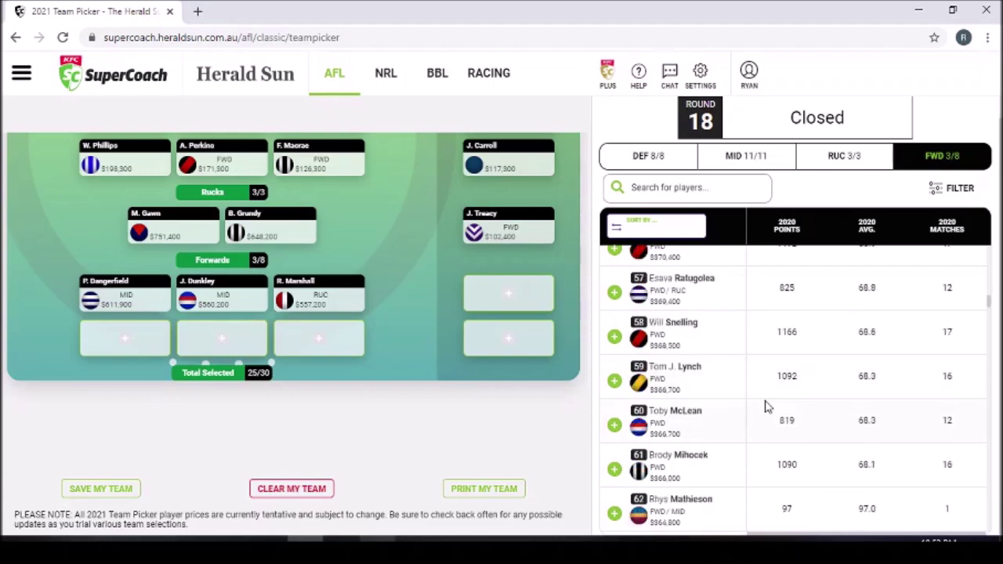
pyautogui.scroll(-6, 767, 407)
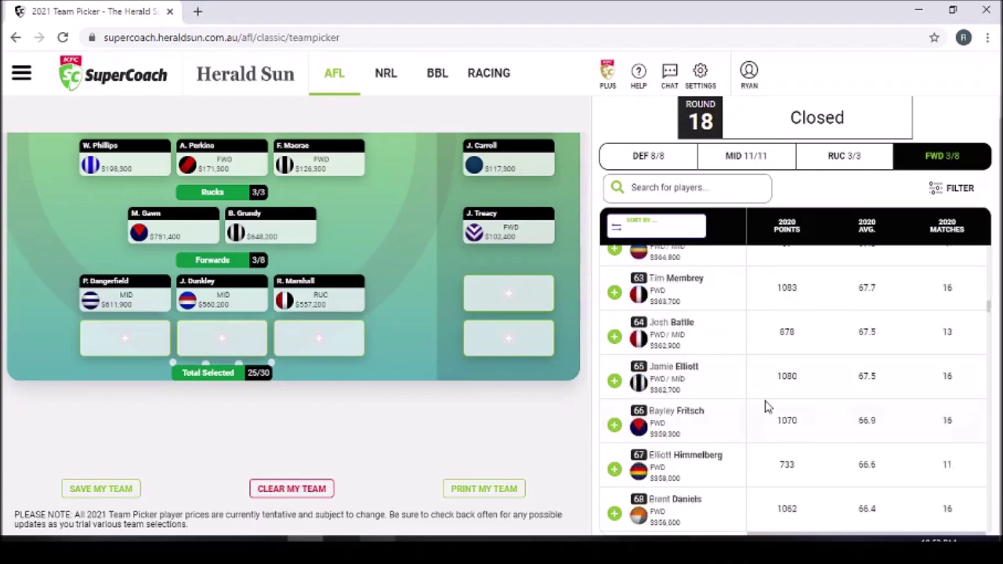
pyautogui.scroll(-5, 766, 407)
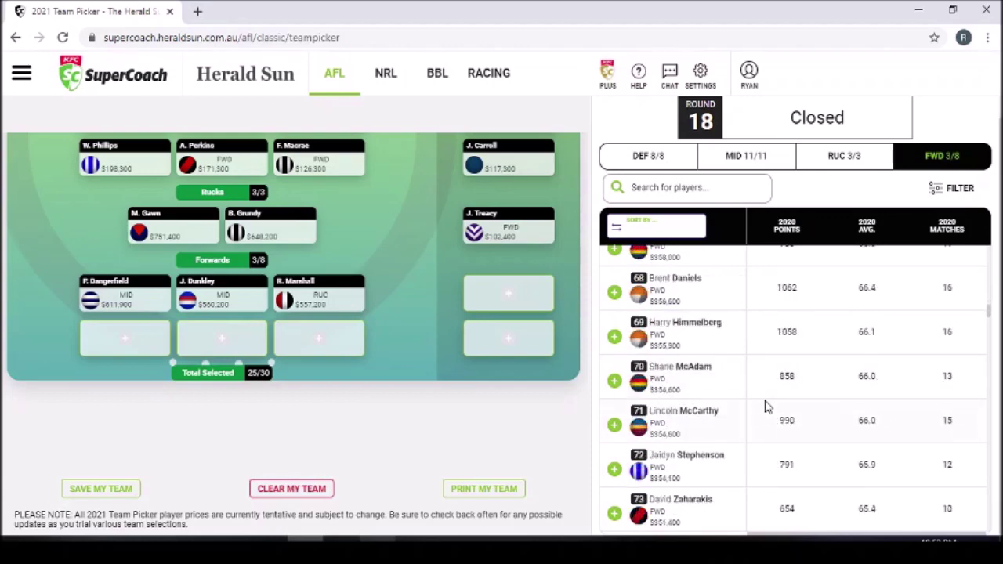
pyautogui.scroll(-7, 766, 407)
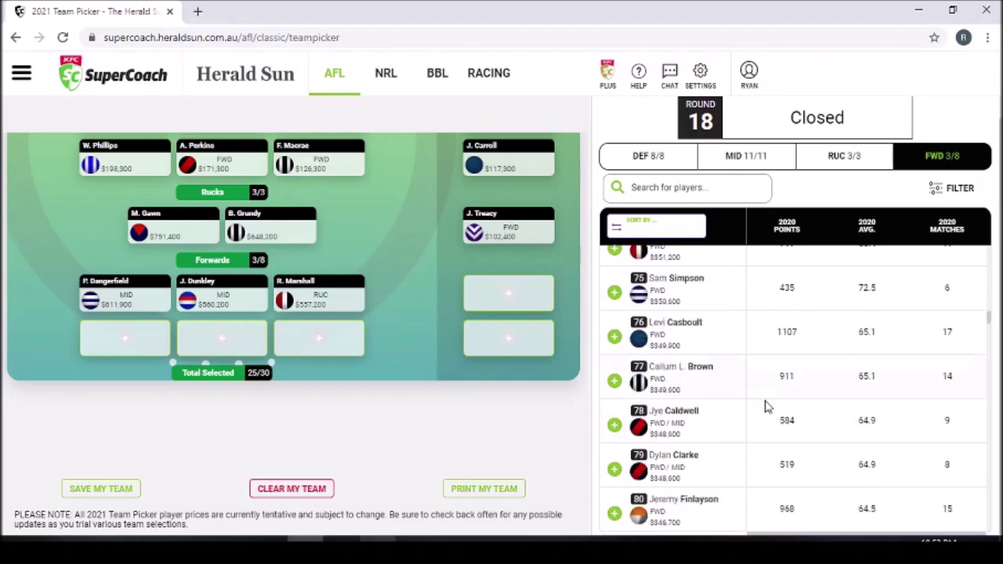
pyautogui.scroll(-1, 766, 407)
pyautogui.scroll(-6, 767, 407)
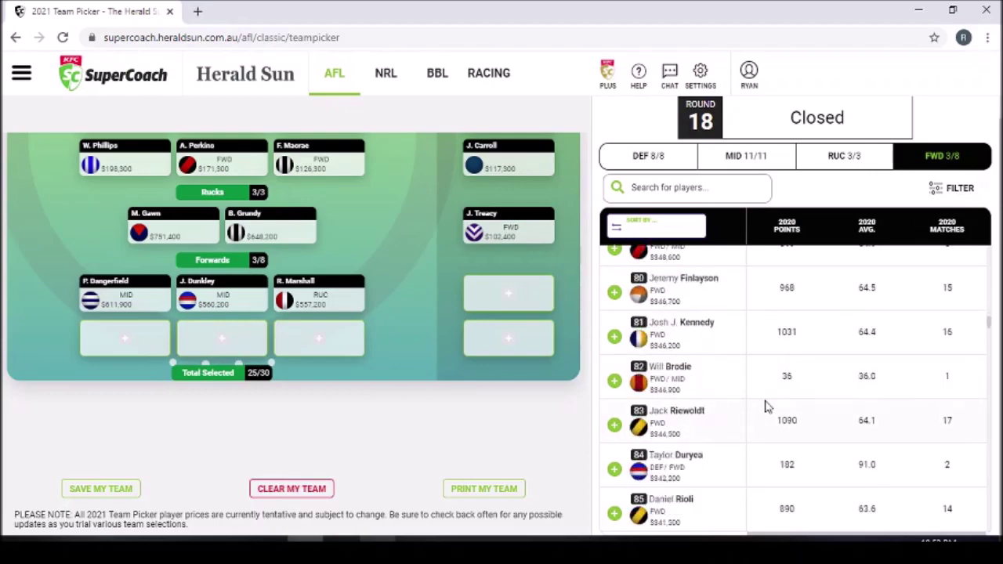
pyautogui.scroll(-4, 767, 407)
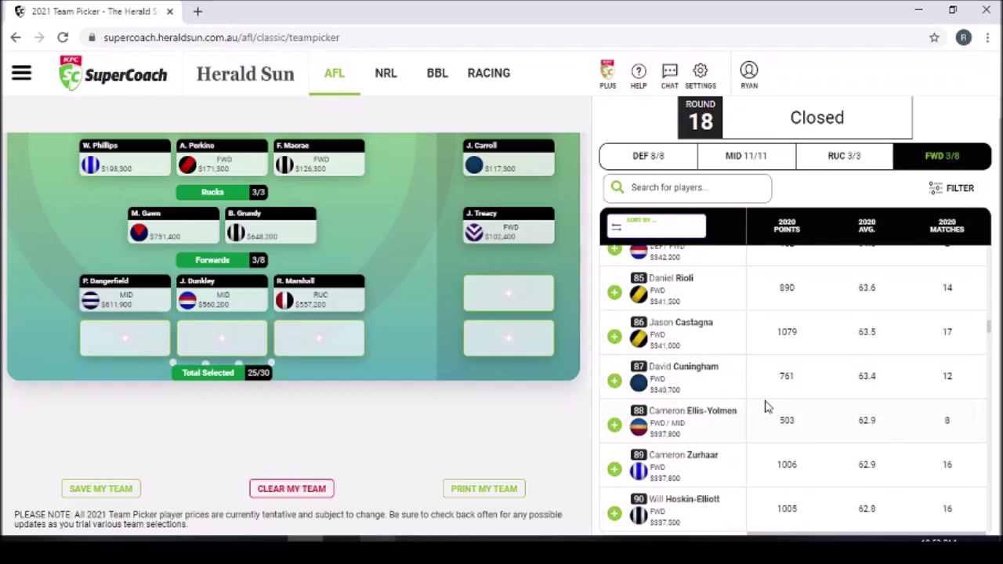
pyautogui.scroll(-5, 767, 407)
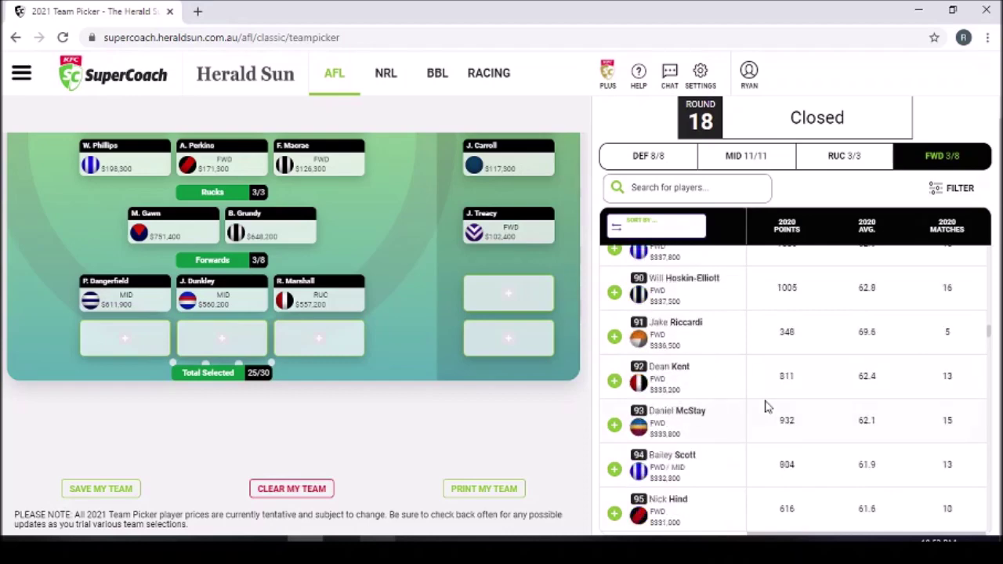
pyautogui.scroll(-3, 766, 406)
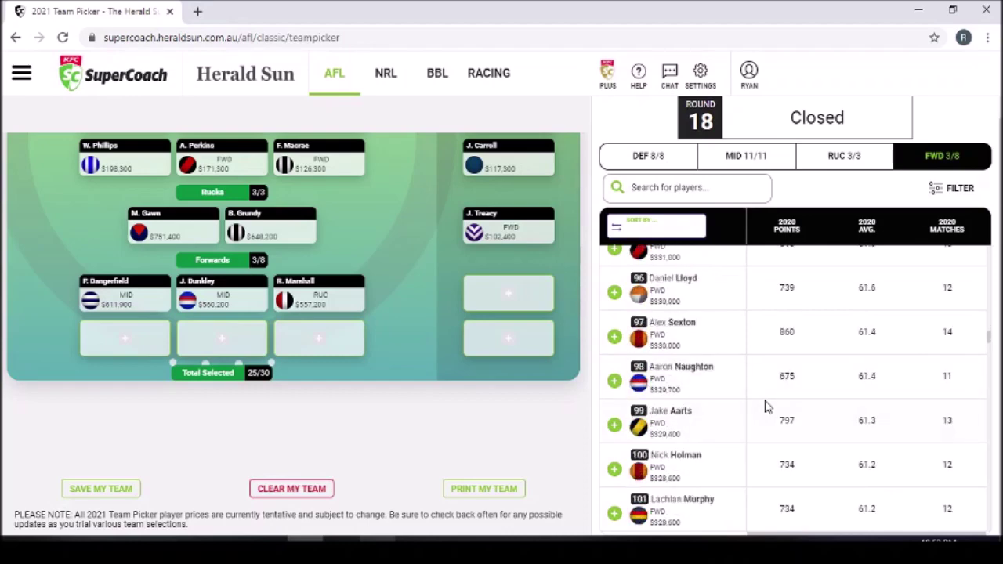
pyautogui.scroll(-6, 766, 407)
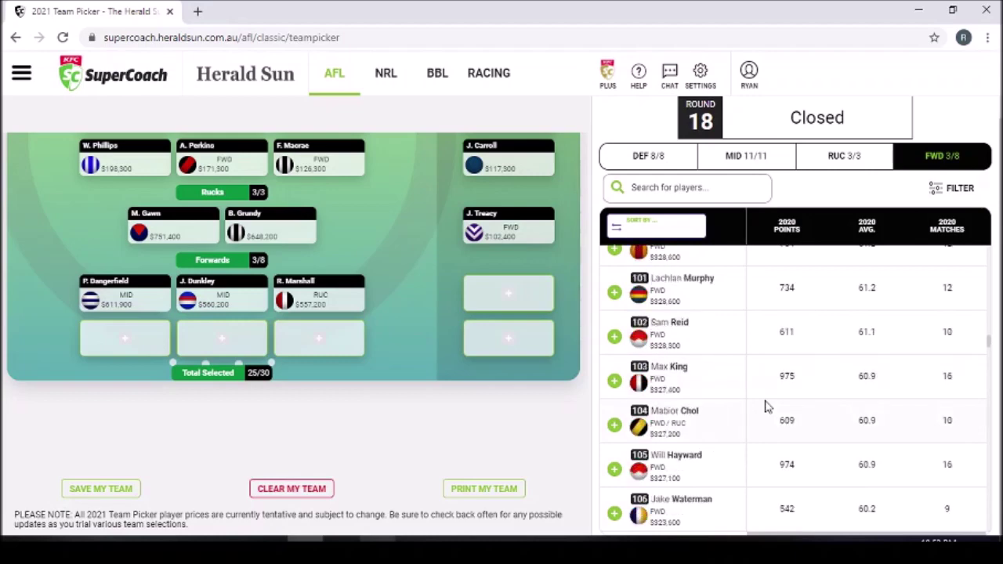
pyautogui.scroll(-6, 766, 407)
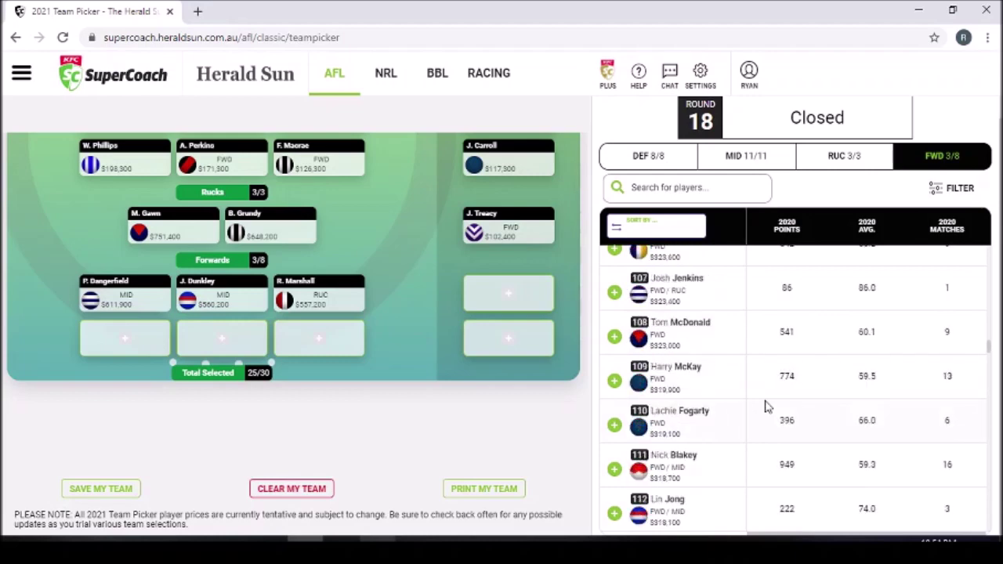
pyautogui.scroll(-6, 766, 407)
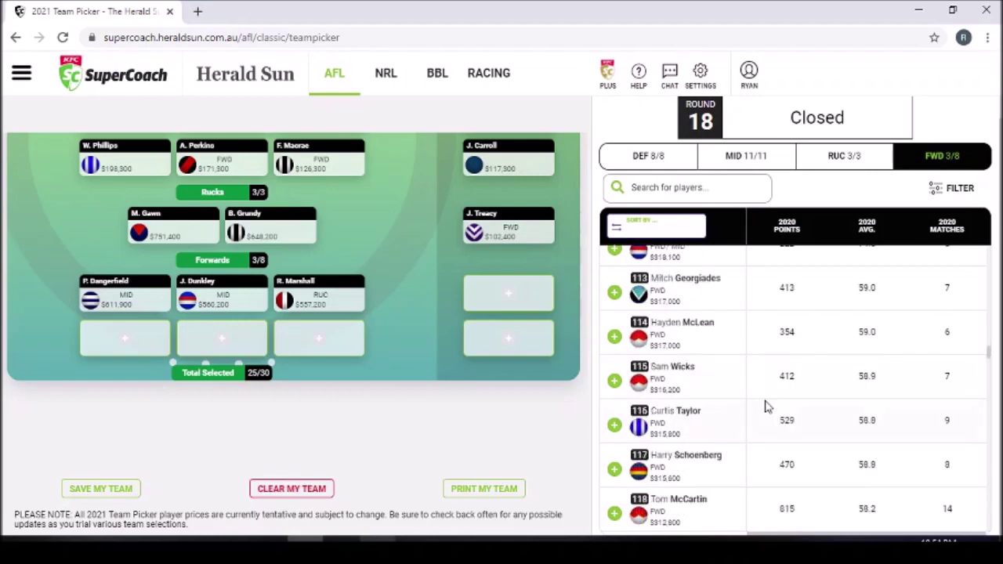
# Add B. Brown, the $260,300 forward ranked 185, to the forwards.
pyautogui.scroll(-4, 767, 406)
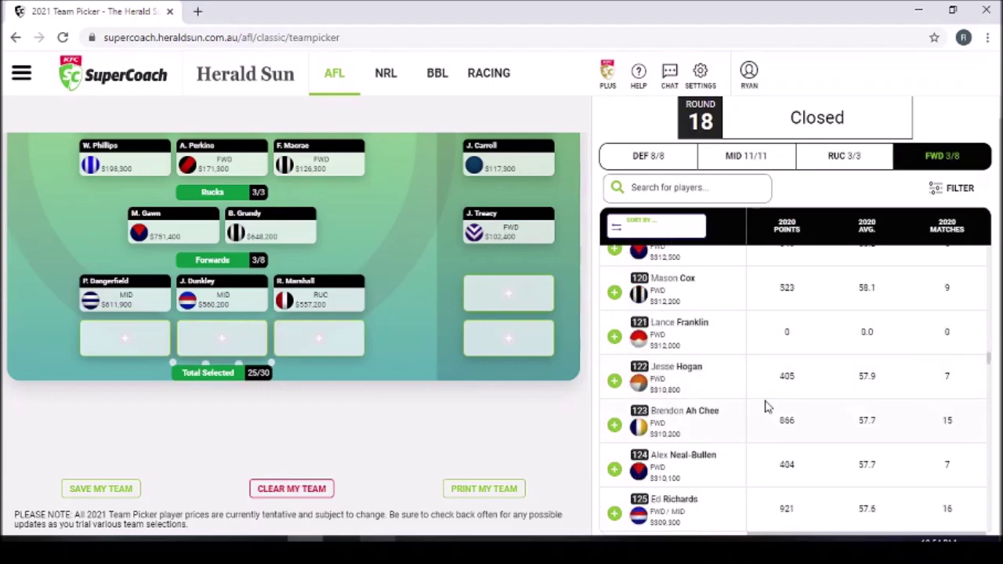
pyautogui.scroll(-5, 767, 407)
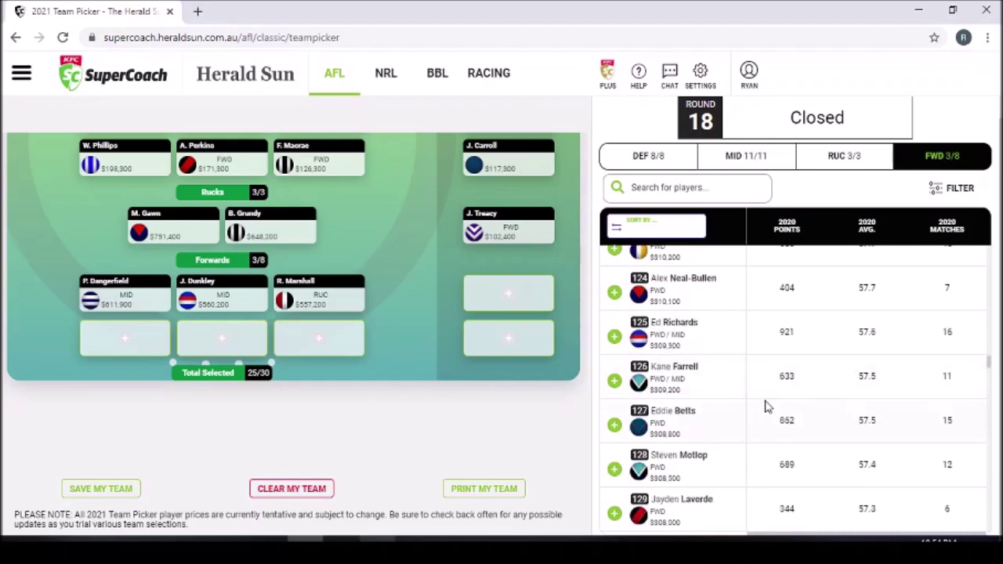
pyautogui.scroll(-1, 766, 407)
pyautogui.scroll(-4, 766, 407)
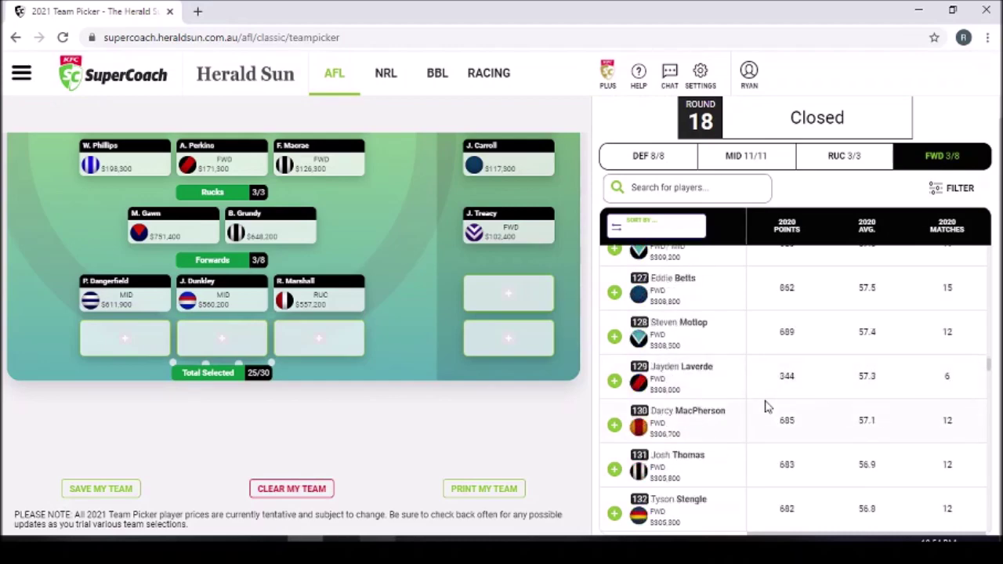
pyautogui.scroll(-5, 766, 407)
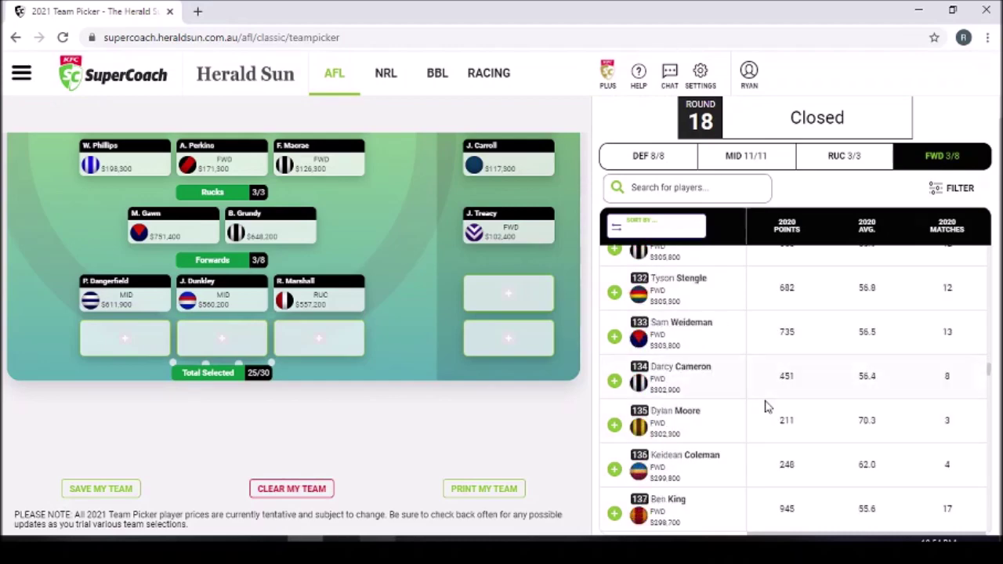
pyautogui.scroll(-4, 766, 407)
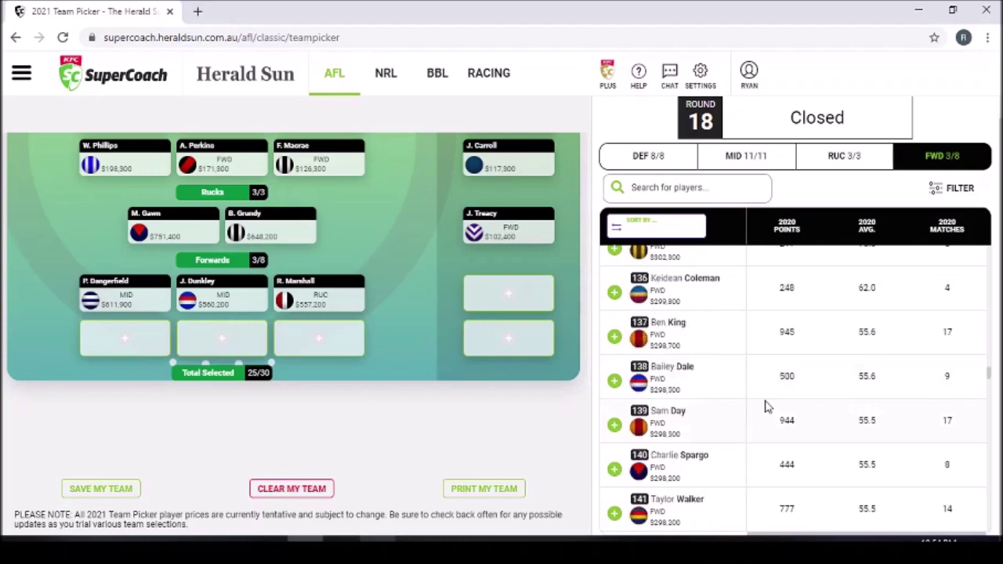
pyautogui.scroll(-5, 767, 407)
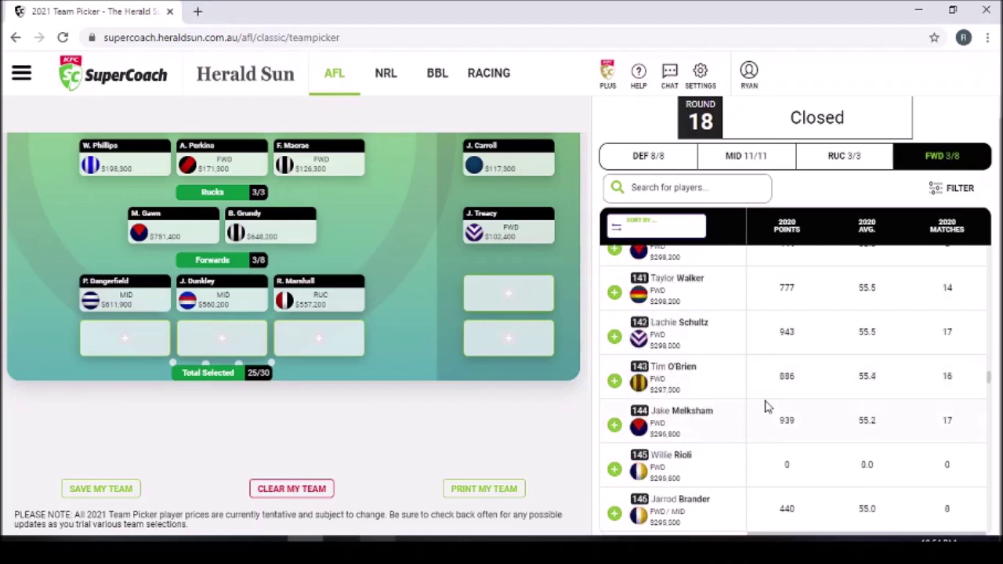
pyautogui.scroll(-5, 767, 407)
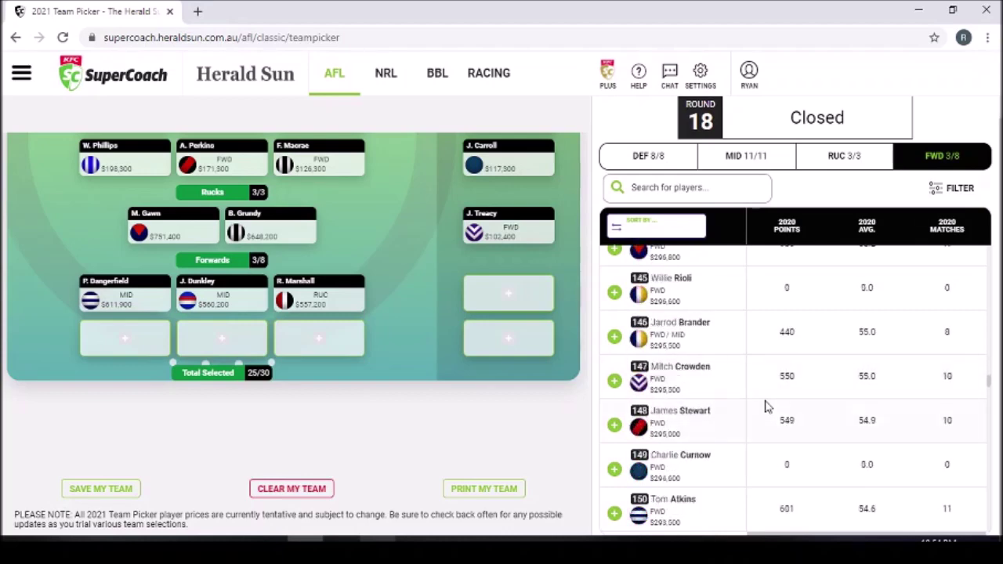
pyautogui.scroll(-2, 767, 407)
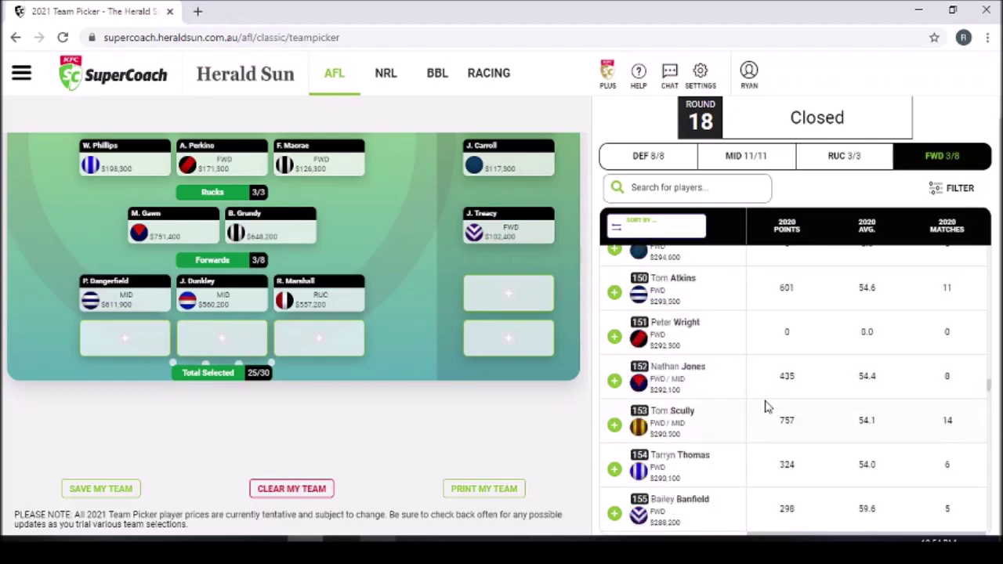
pyautogui.scroll(-3, 766, 407)
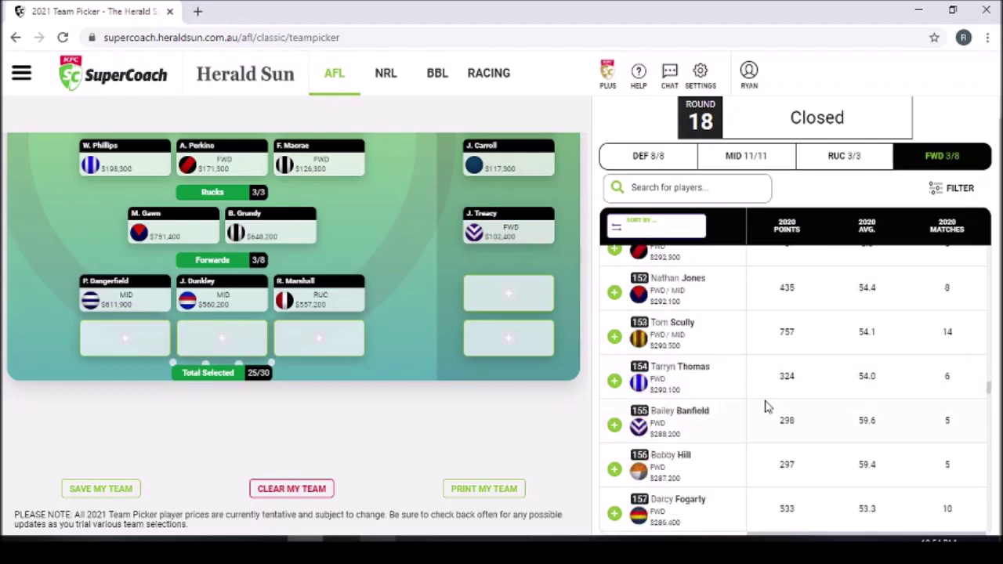
pyautogui.scroll(-5, 766, 407)
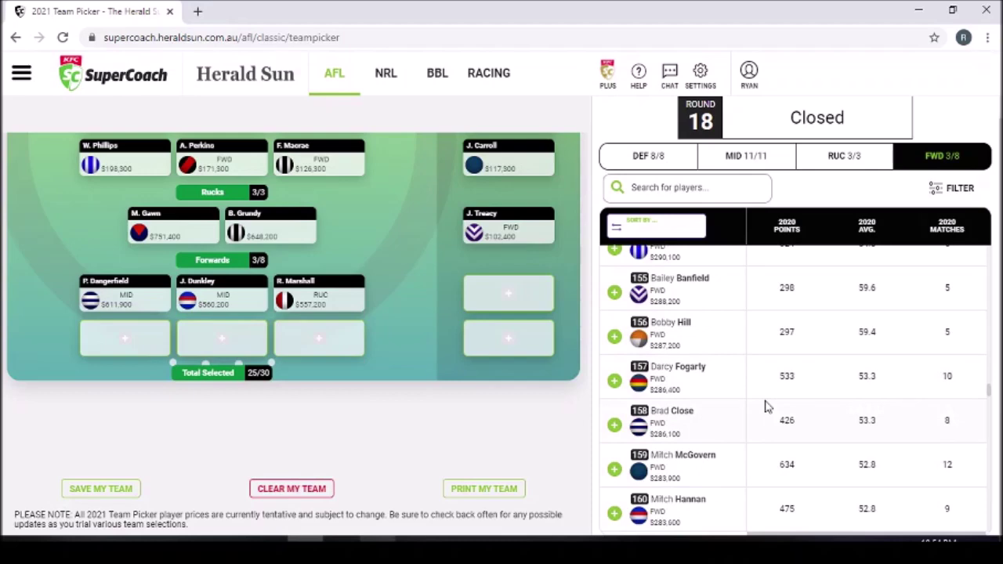
pyautogui.scroll(-2, 767, 407)
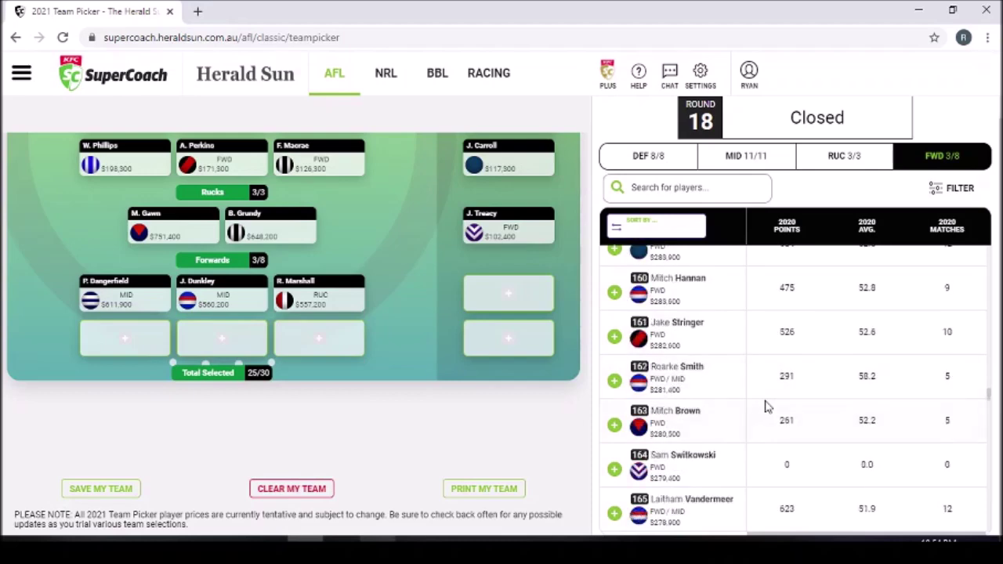
pyautogui.scroll(-5, 766, 407)
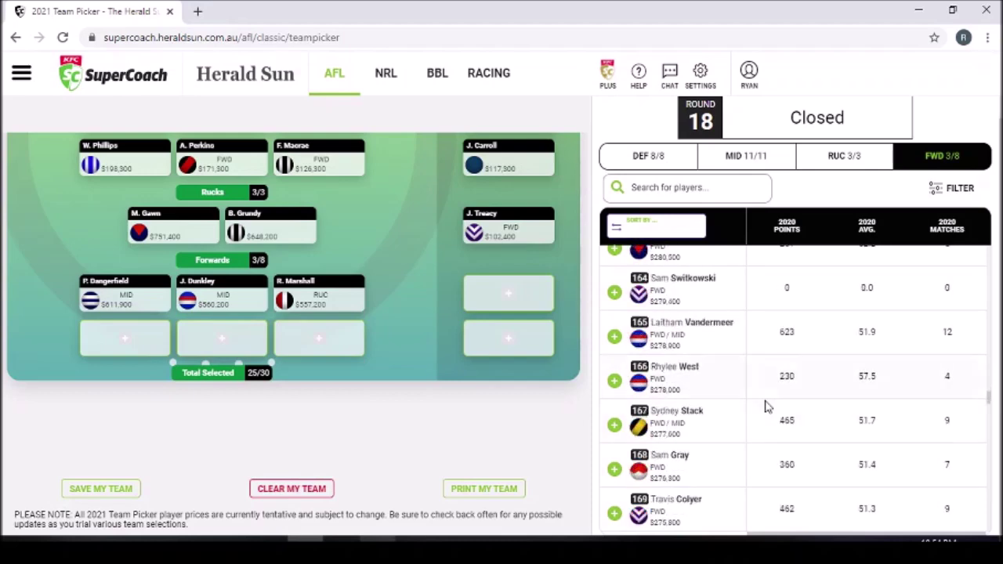
pyautogui.scroll(-5, 767, 407)
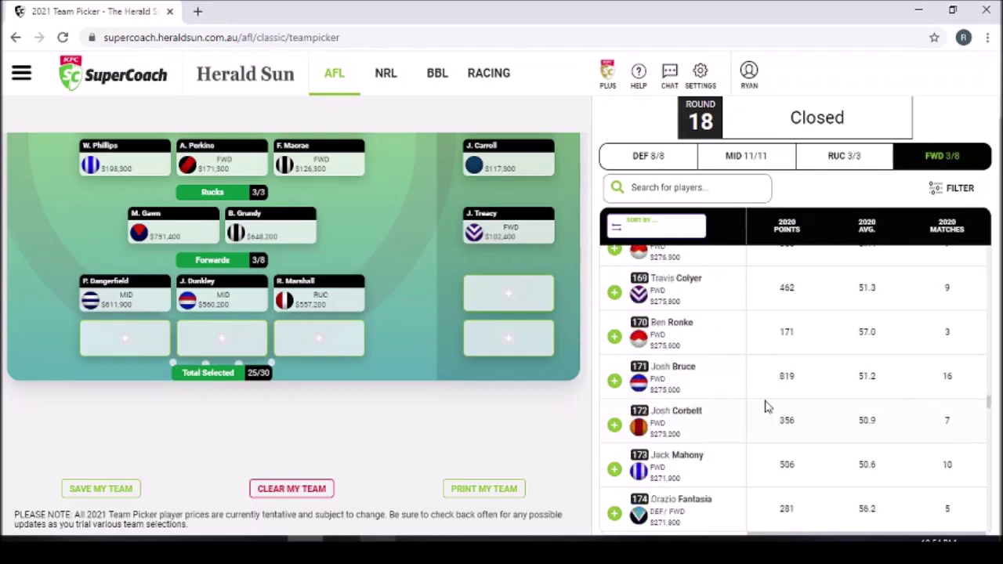
pyautogui.scroll(-6, 766, 407)
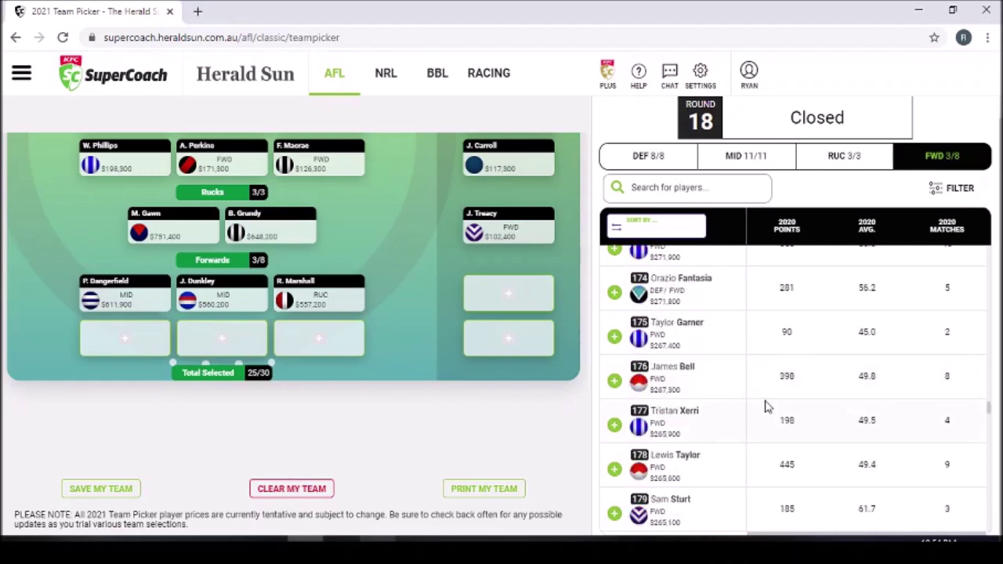
pyautogui.scroll(-4, 766, 407)
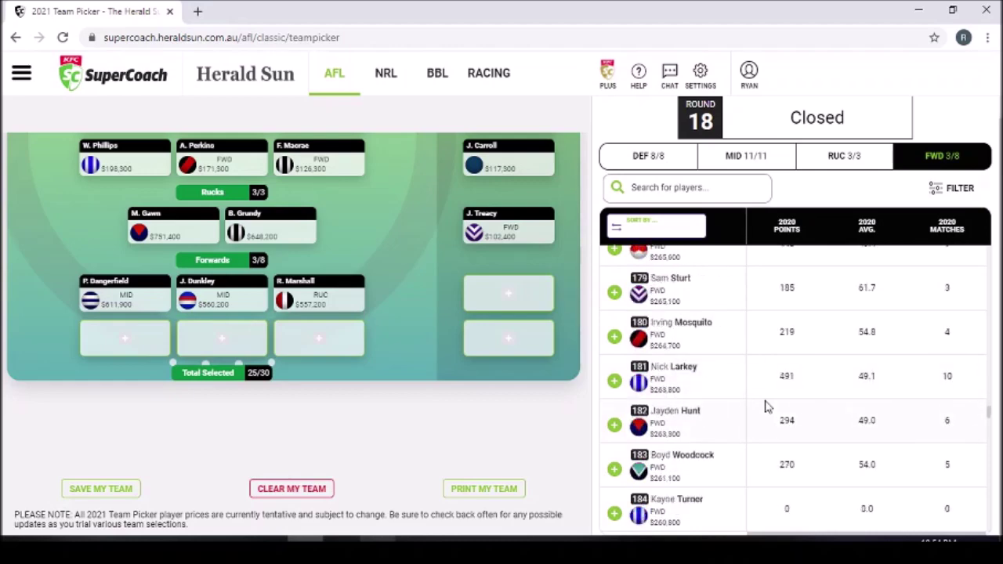
pyautogui.scroll(-1, 766, 407)
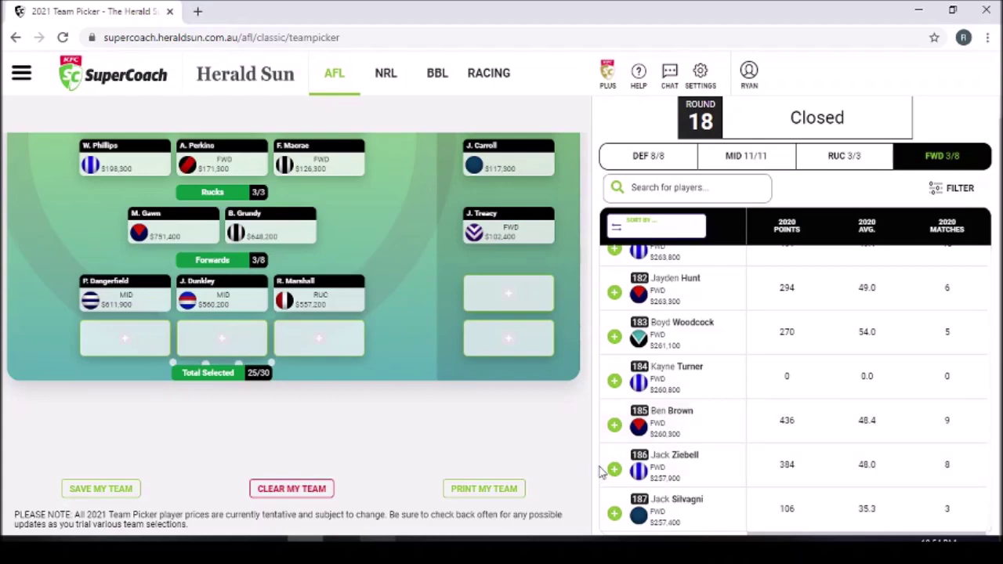
pyautogui.click(615, 427)
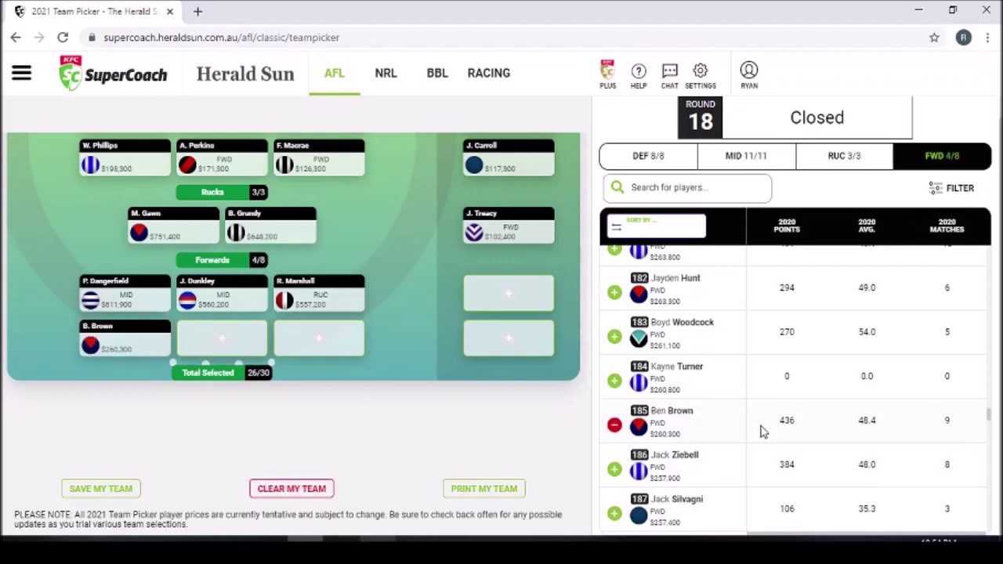
# Scroll further down the forwards list toward the cheaper forwards.
pyautogui.scroll(-5, 762, 431)
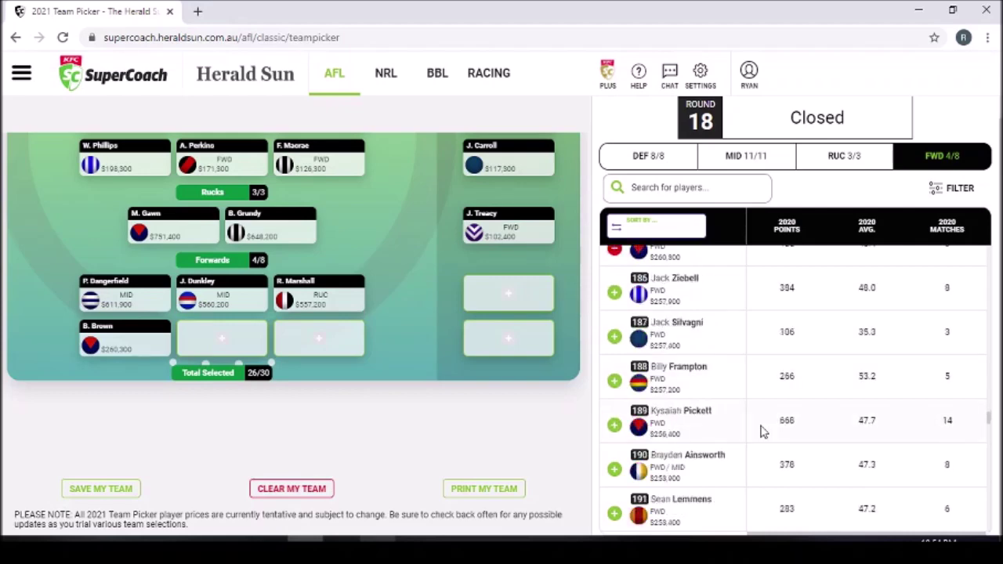
pyautogui.scroll(-5, 763, 431)
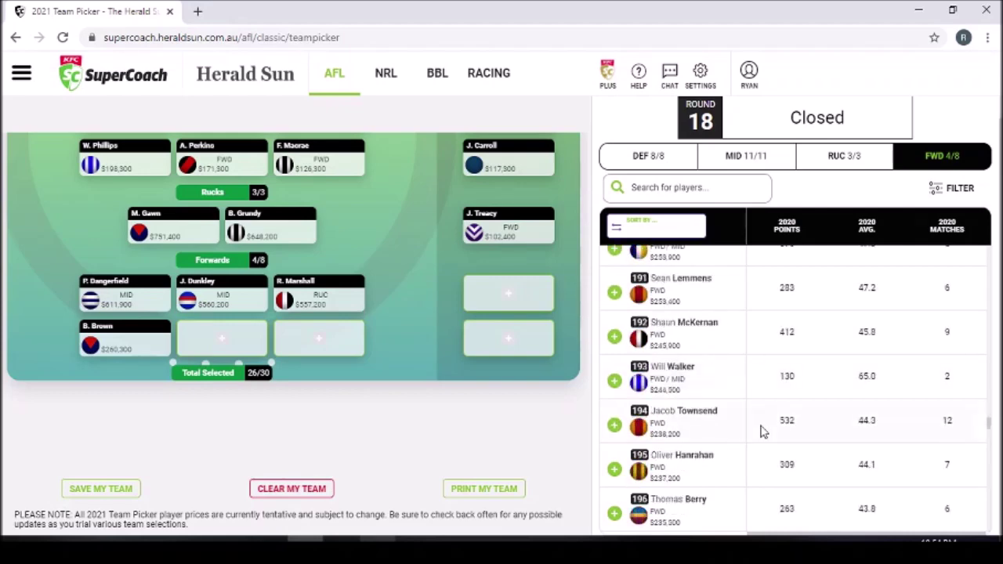
pyautogui.scroll(-2, 762, 431)
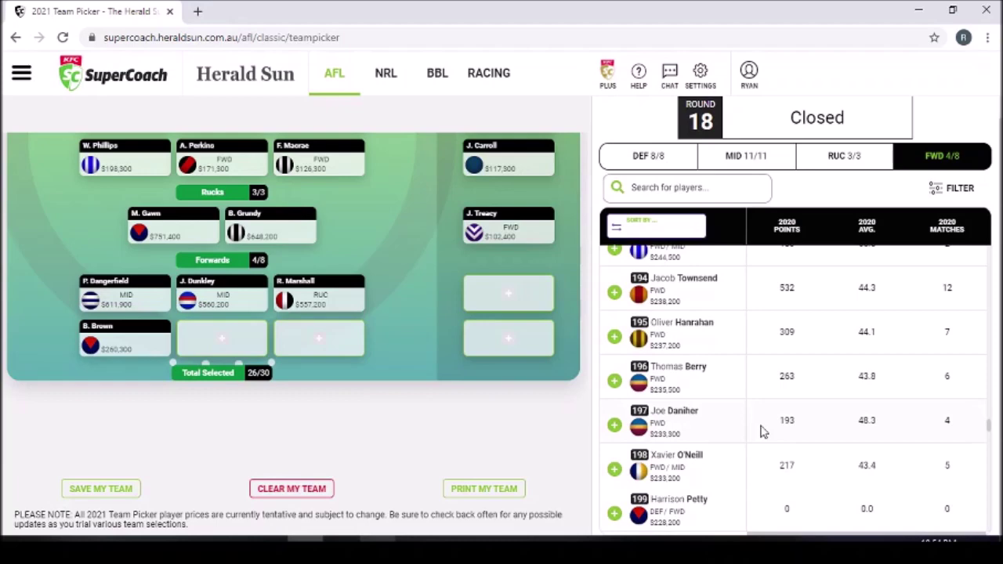
pyautogui.scroll(-1, 763, 431)
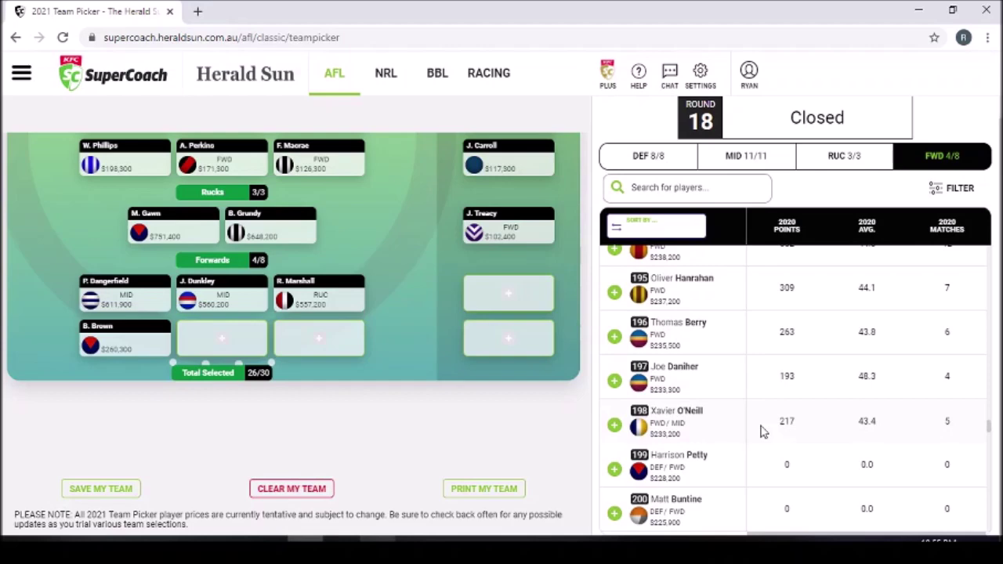
pyautogui.scroll(-3, 764, 431)
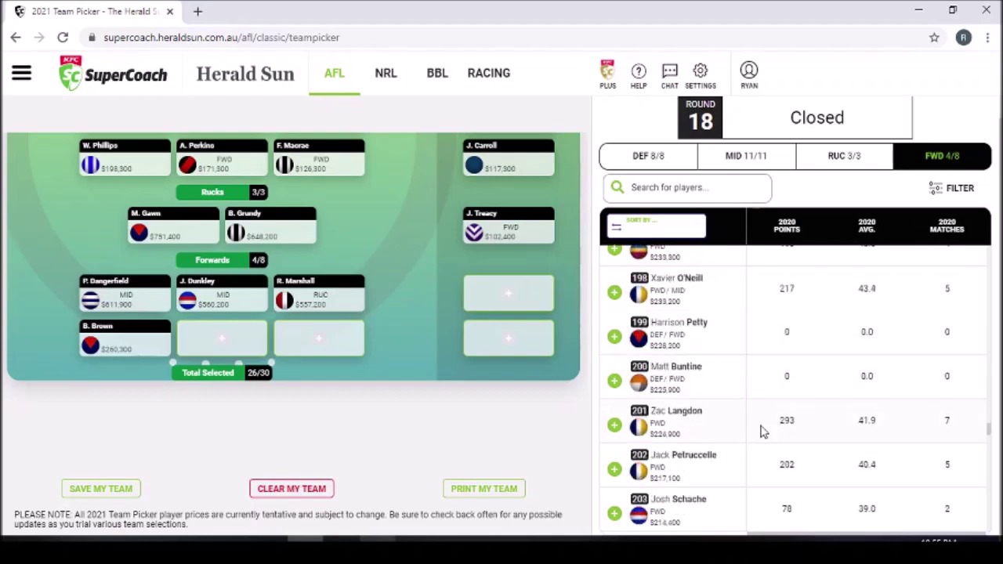
pyautogui.scroll(-2, 764, 431)
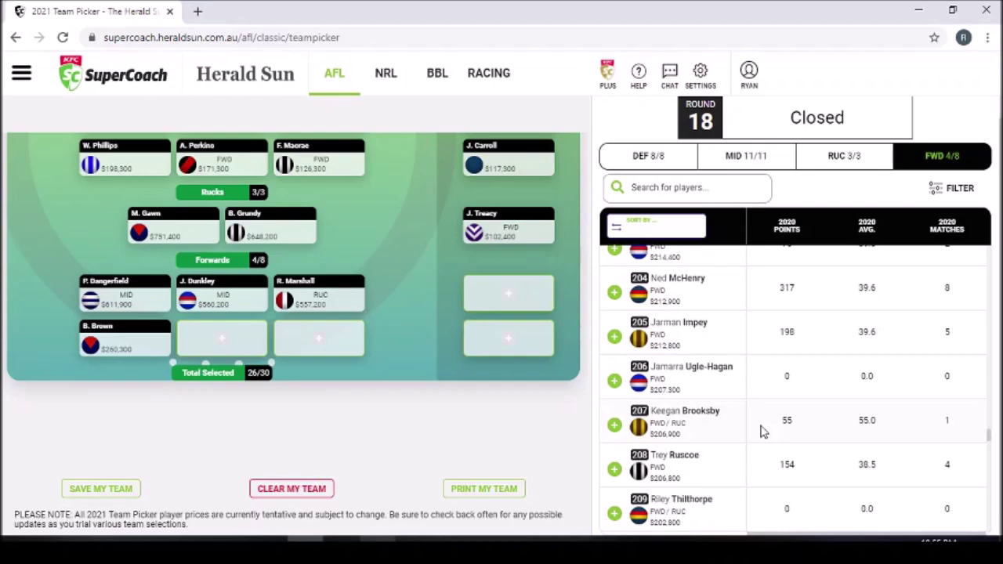
pyautogui.scroll(-2, 764, 431)
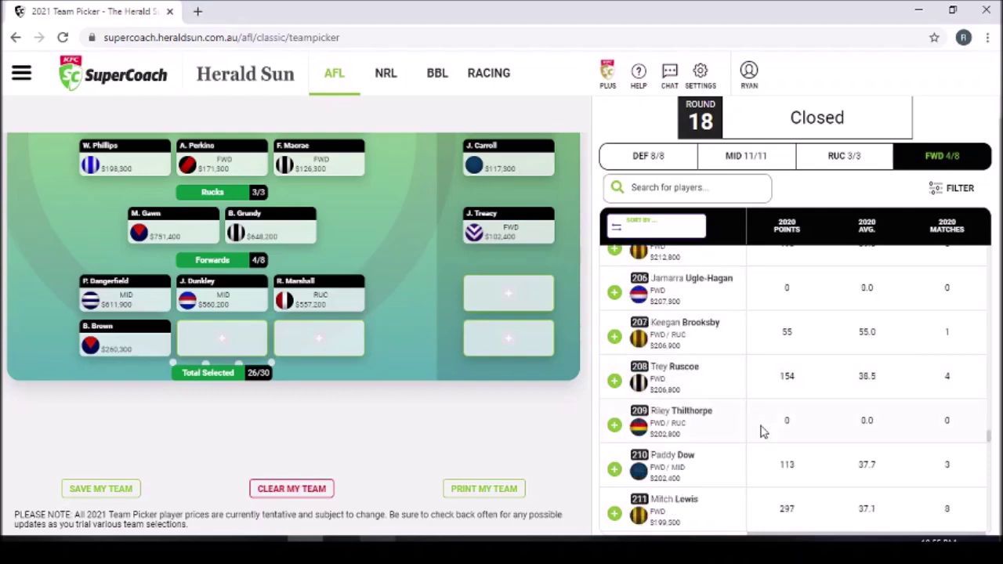
pyautogui.scroll(-3, 764, 431)
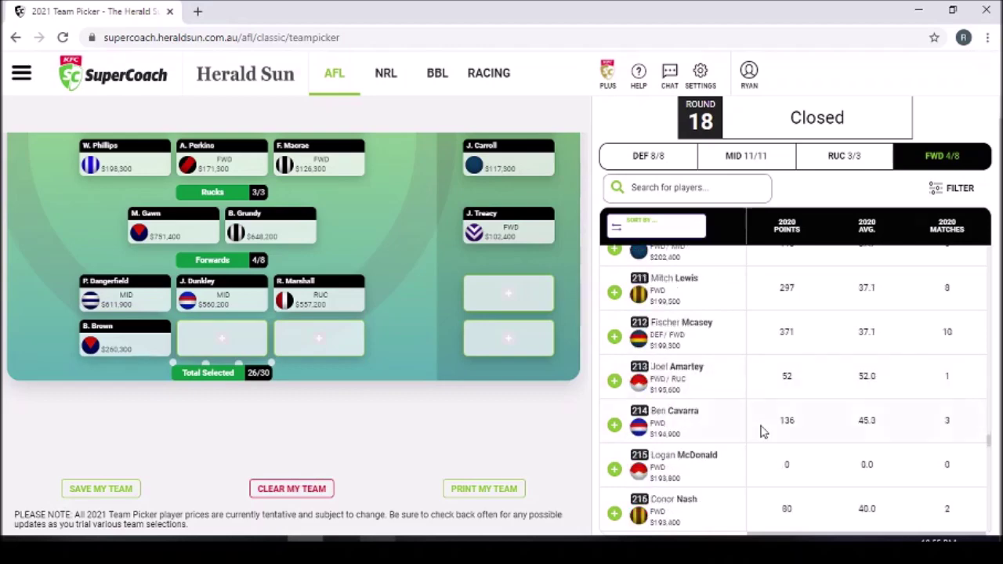
pyautogui.scroll(-3, 764, 431)
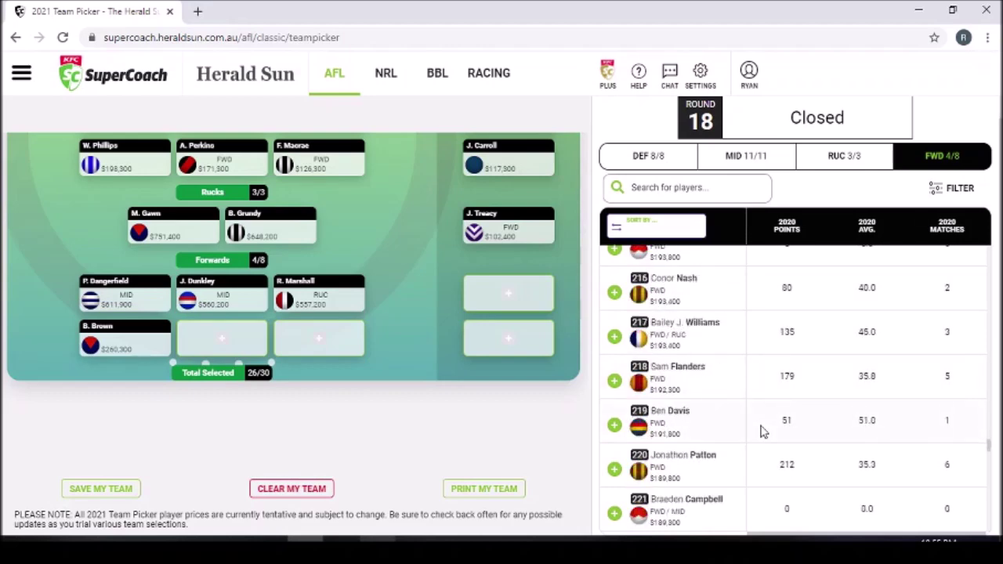
pyautogui.scroll(-3, 764, 431)
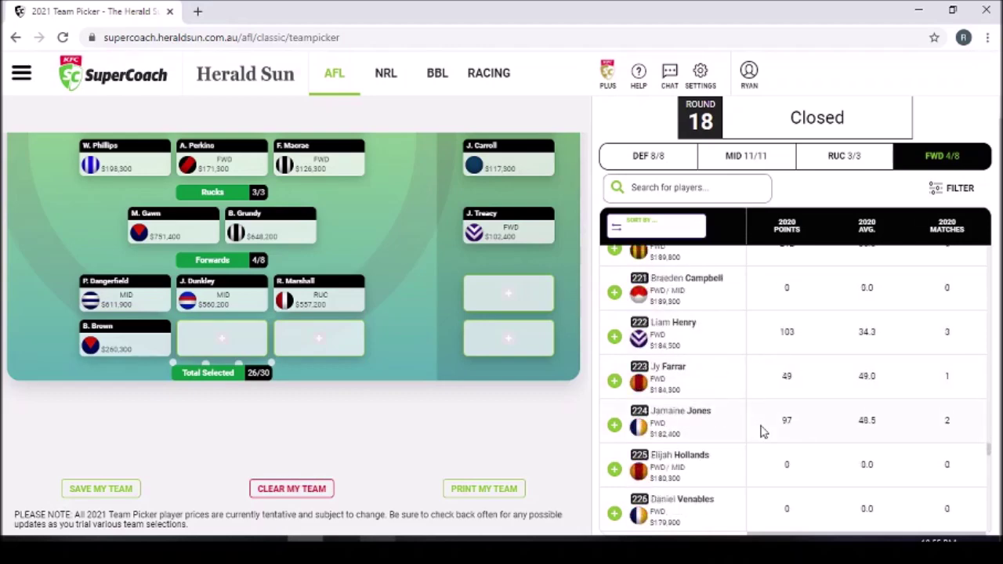
pyautogui.scroll(-1, 764, 431)
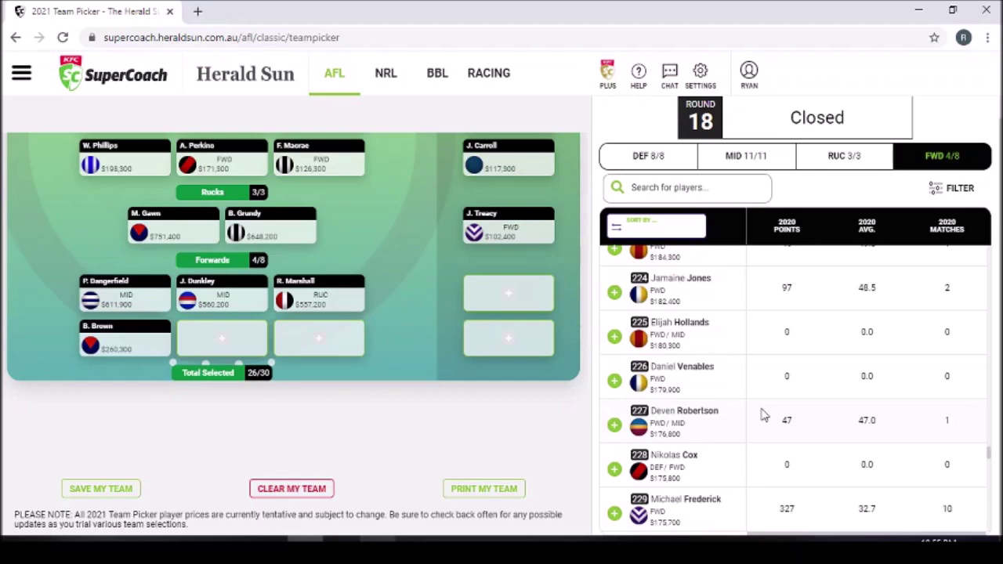
pyautogui.scroll(-2, 764, 416)
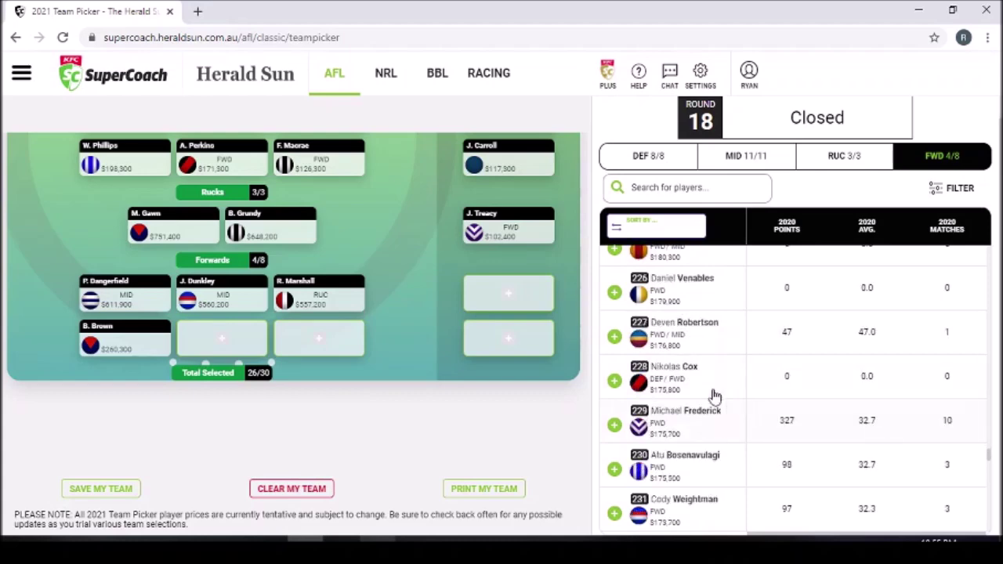
# Add N. Cox ($175,800) and Oliver Henry ($135,300) to the forwards.
pyautogui.click(615, 382)
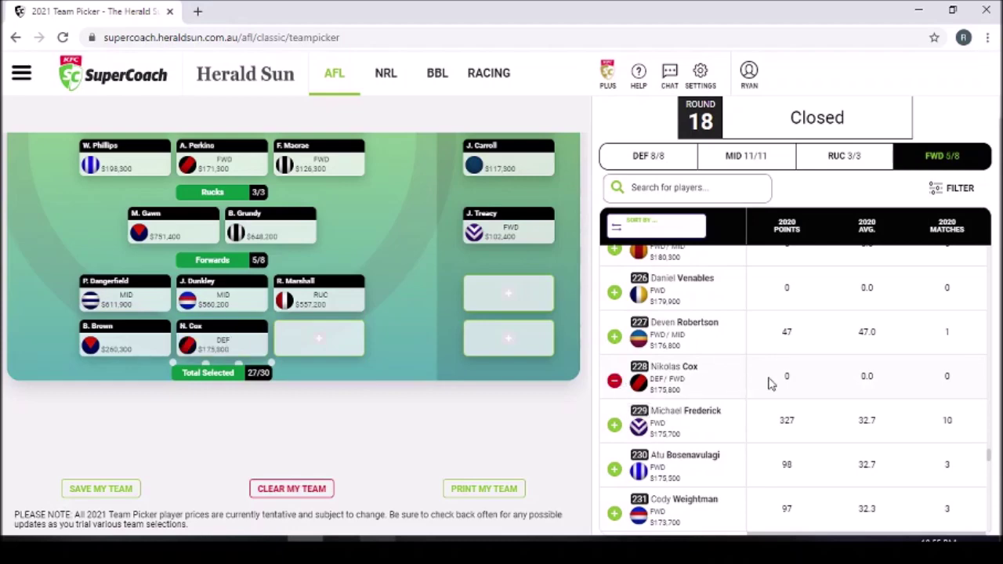
pyautogui.scroll(-3, 768, 384)
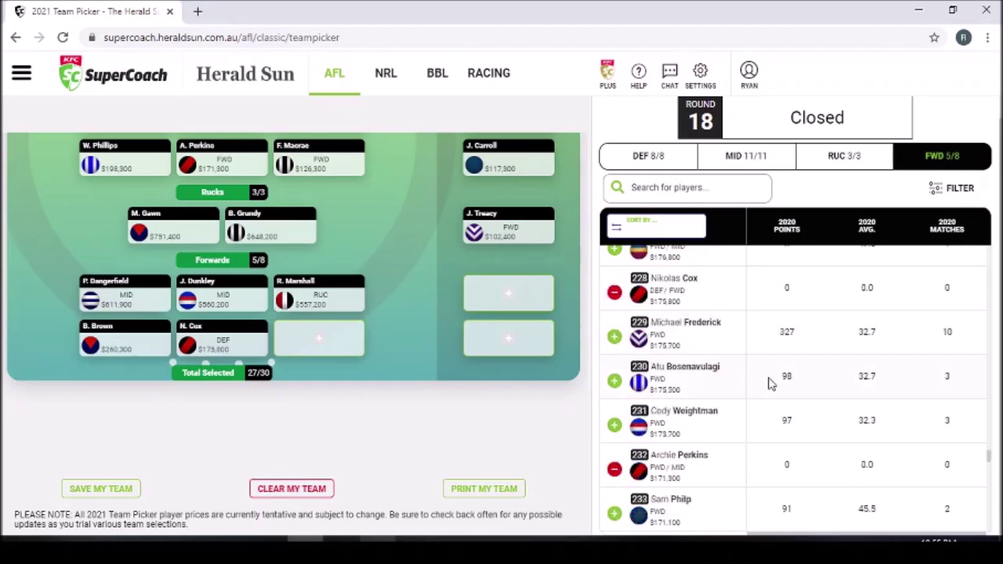
pyautogui.scroll(-5, 768, 384)
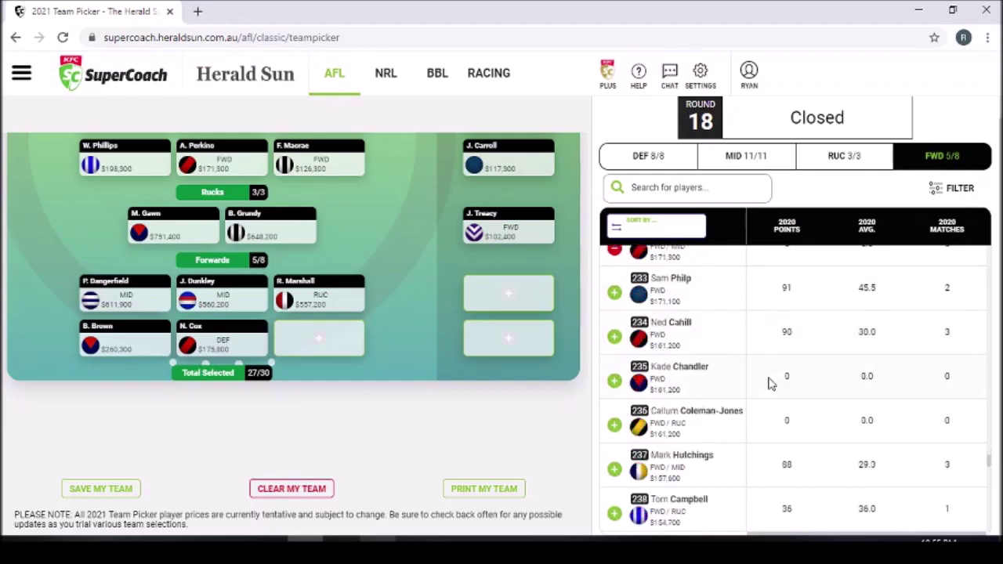
pyautogui.scroll(-5, 768, 384)
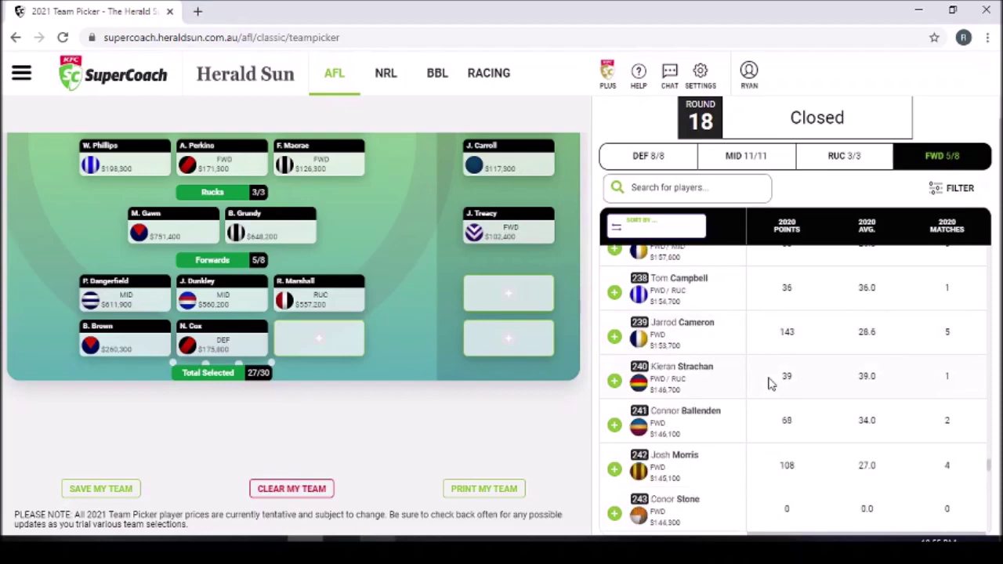
pyautogui.scroll(-5, 768, 384)
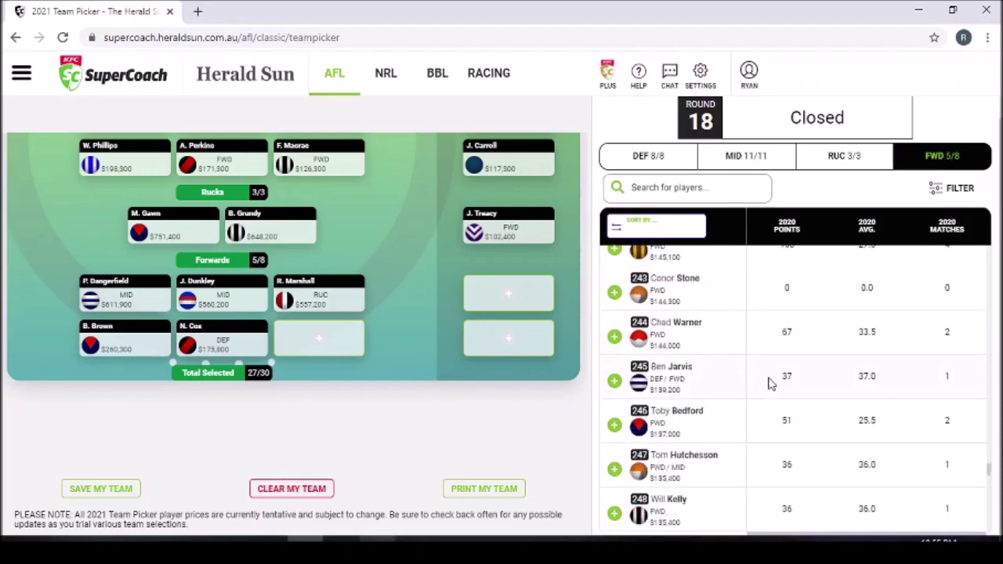
pyautogui.scroll(-3, 768, 384)
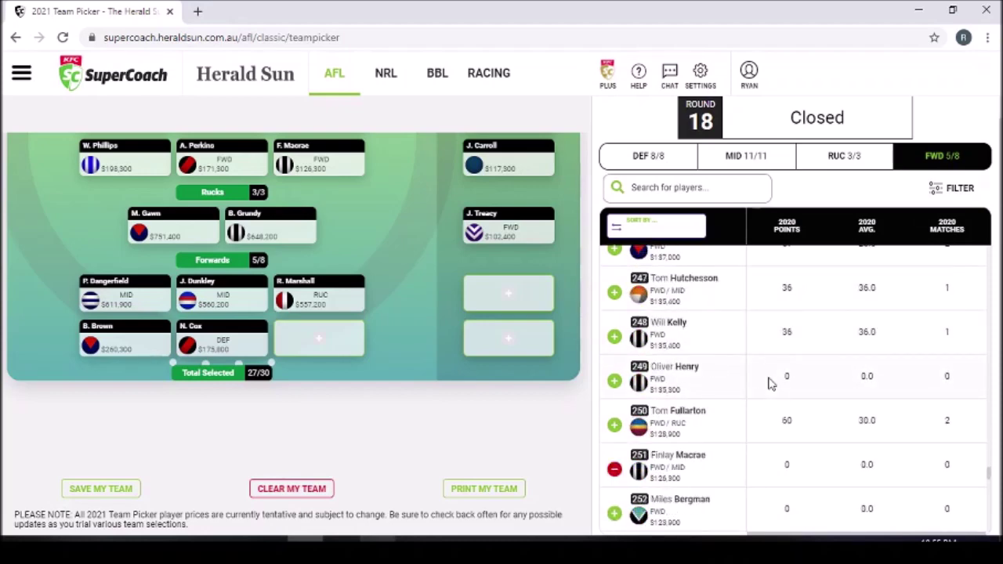
pyautogui.click(615, 382)
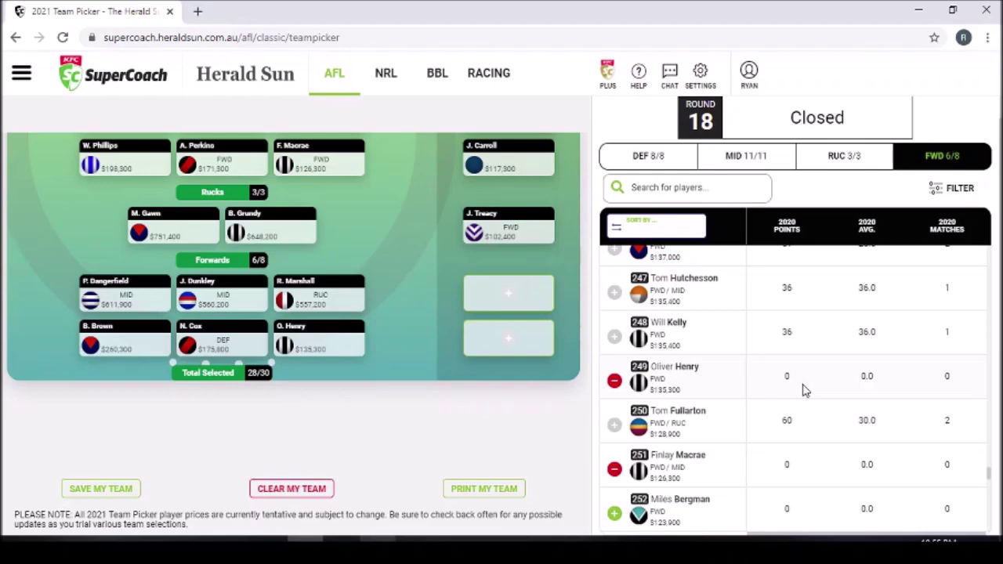
pyautogui.scroll(-3, 804, 391)
# Move down the forwards list to player 298, Caleb Poulter ($117,300), for the bench forward spot.
pyautogui.scroll(-3, 805, 391)
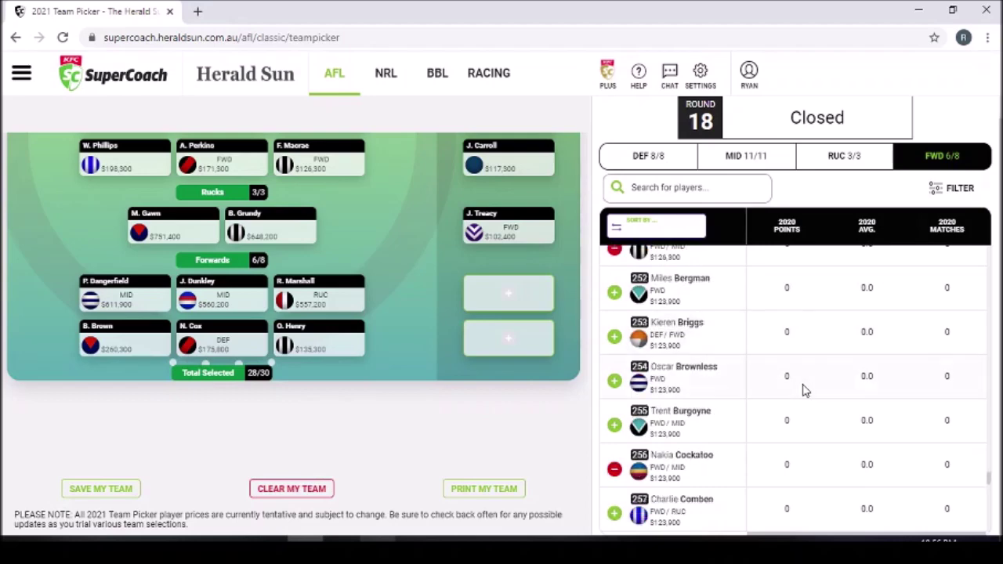
pyautogui.scroll(-1, 803, 390)
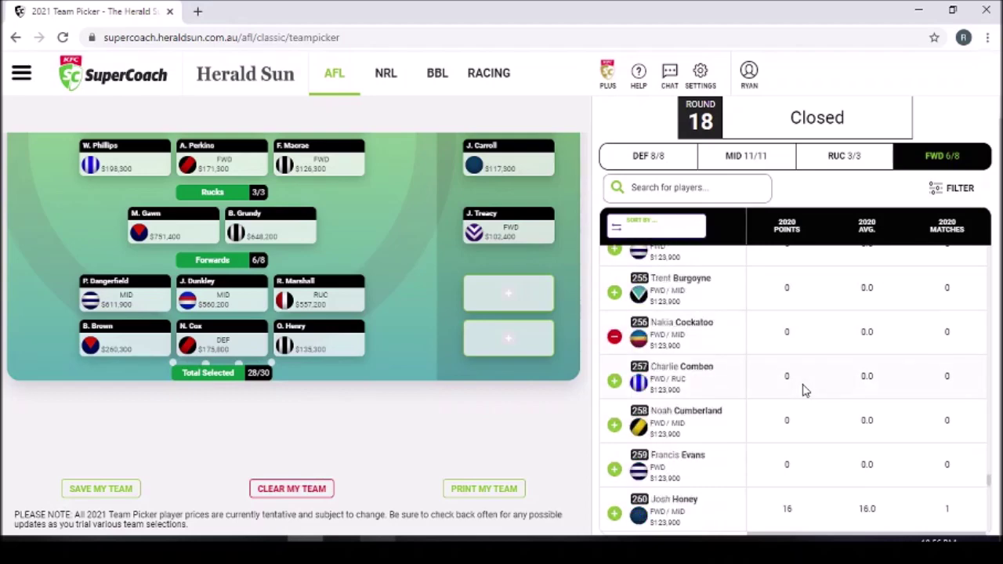
pyautogui.scroll(-5, 804, 390)
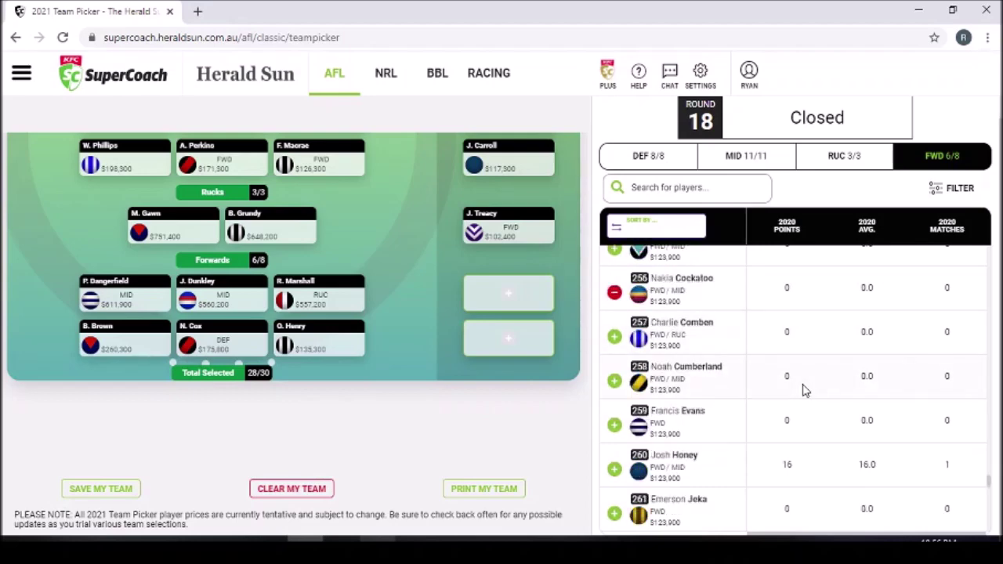
pyautogui.scroll(-5, 804, 390)
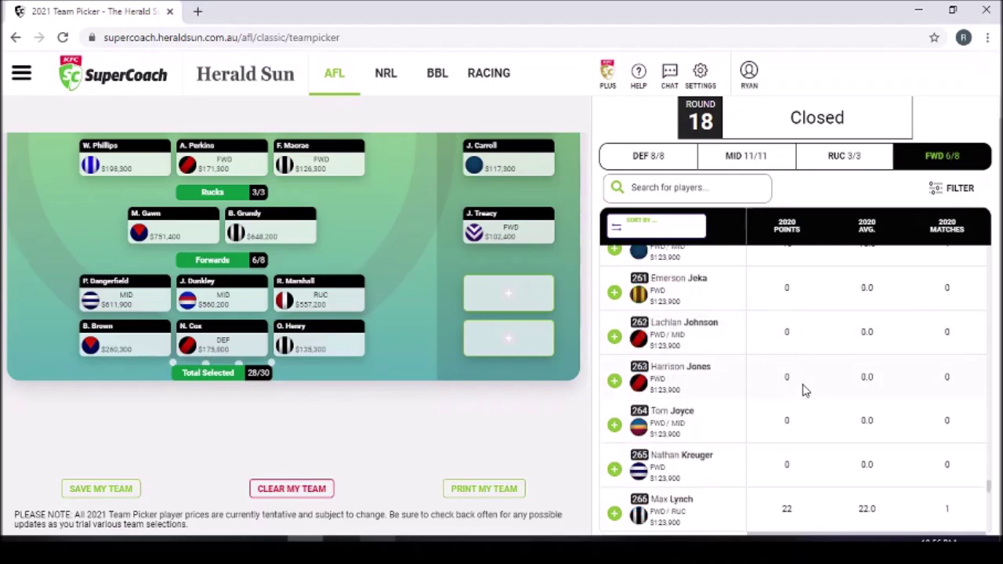
pyautogui.scroll(-5, 804, 390)
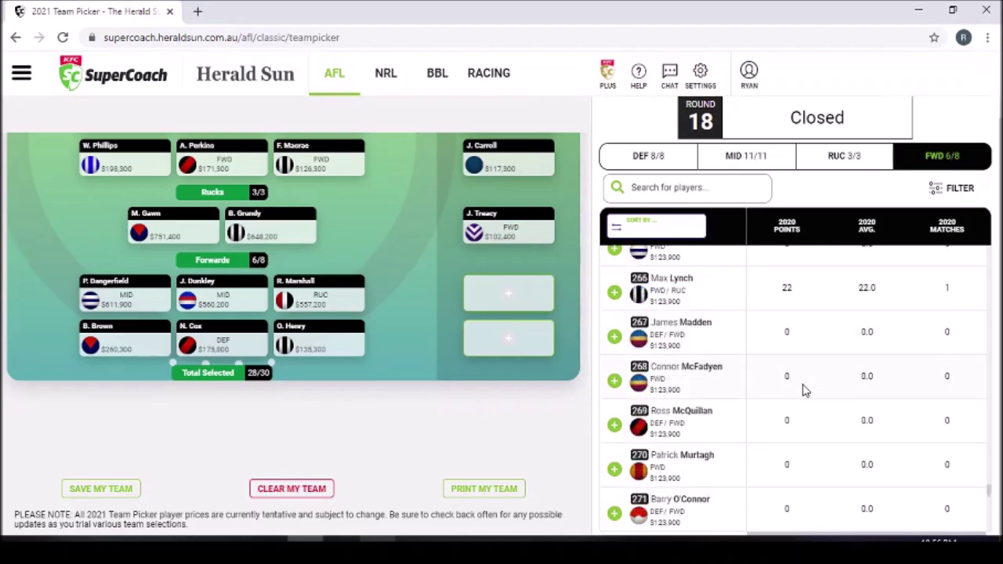
pyautogui.scroll(-7, 803, 390)
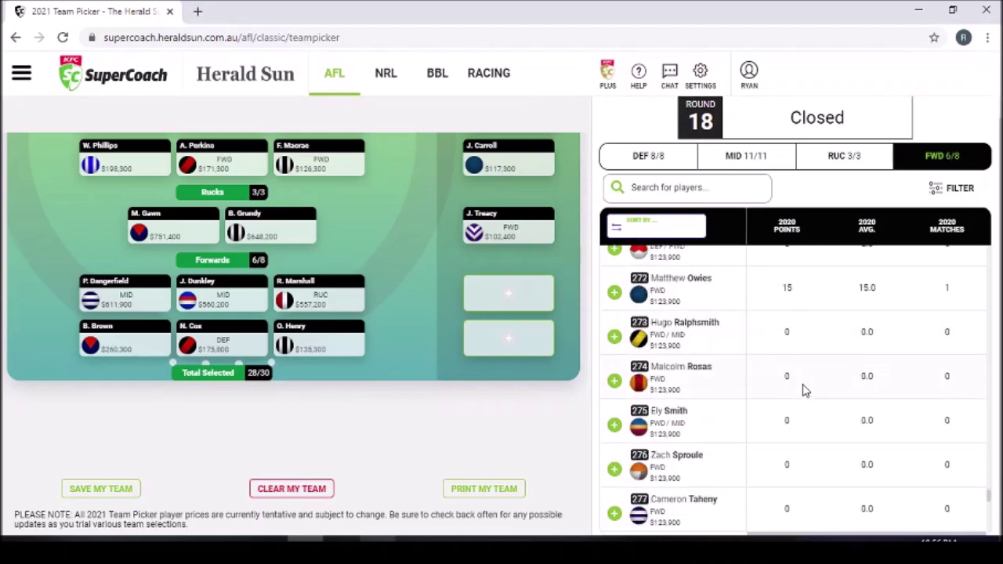
pyautogui.scroll(-4, 804, 390)
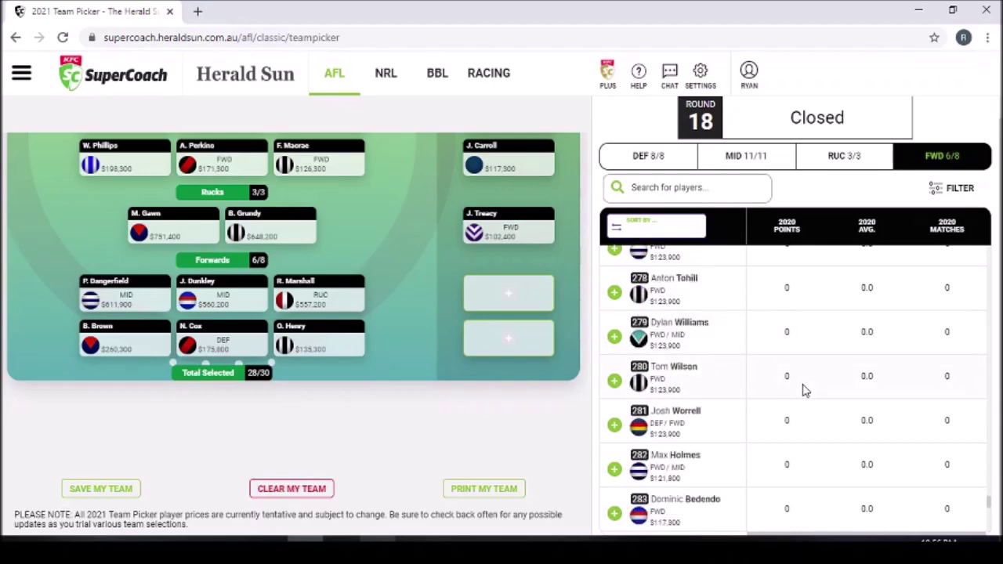
pyautogui.scroll(-2, 803, 390)
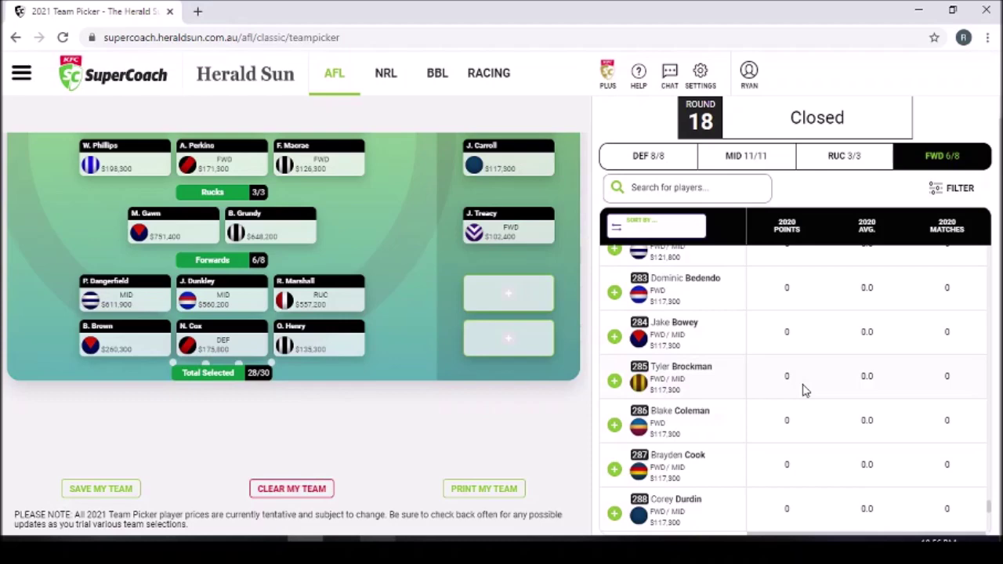
pyautogui.scroll(-5, 803, 391)
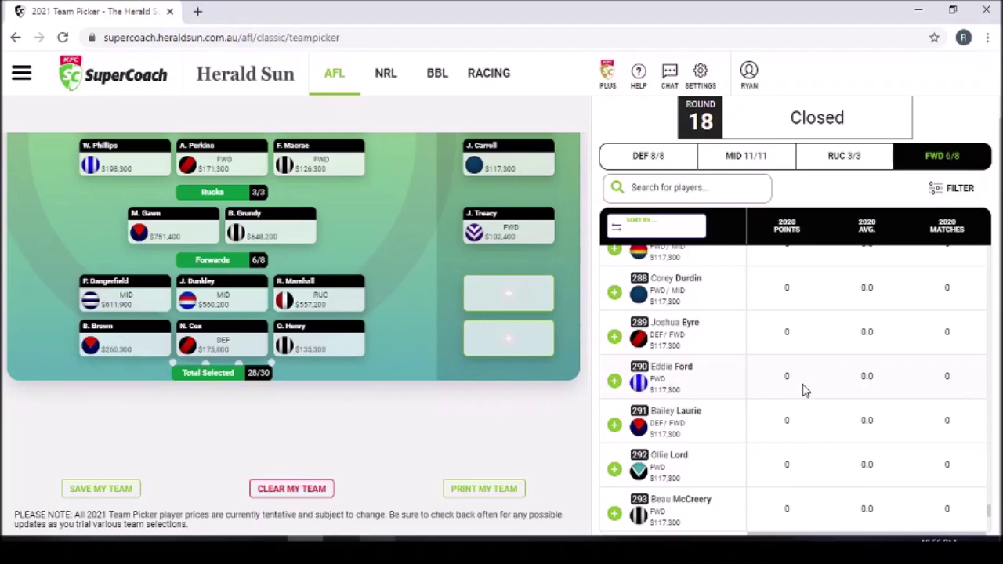
pyautogui.scroll(-4, 803, 390)
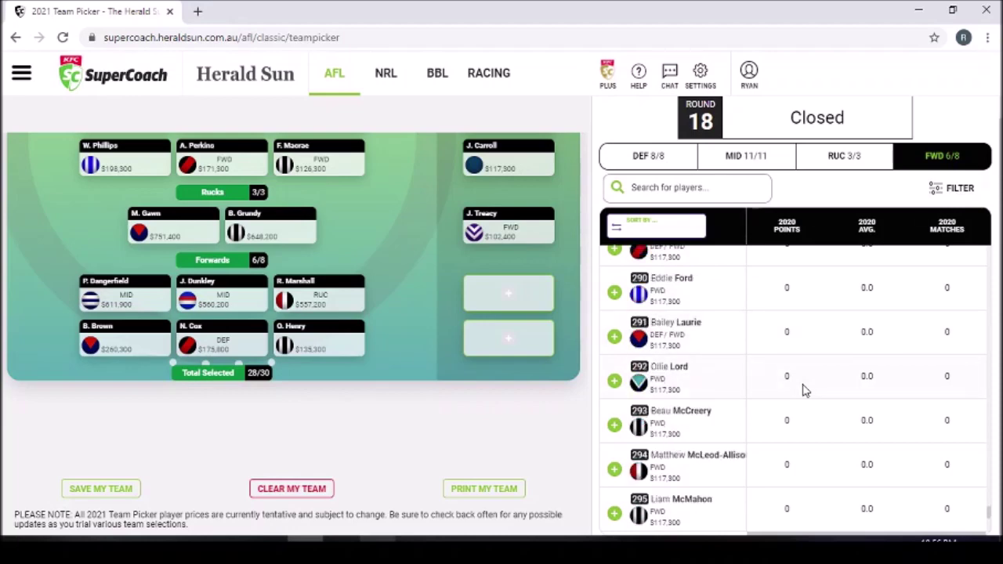
pyautogui.scroll(-2, 803, 390)
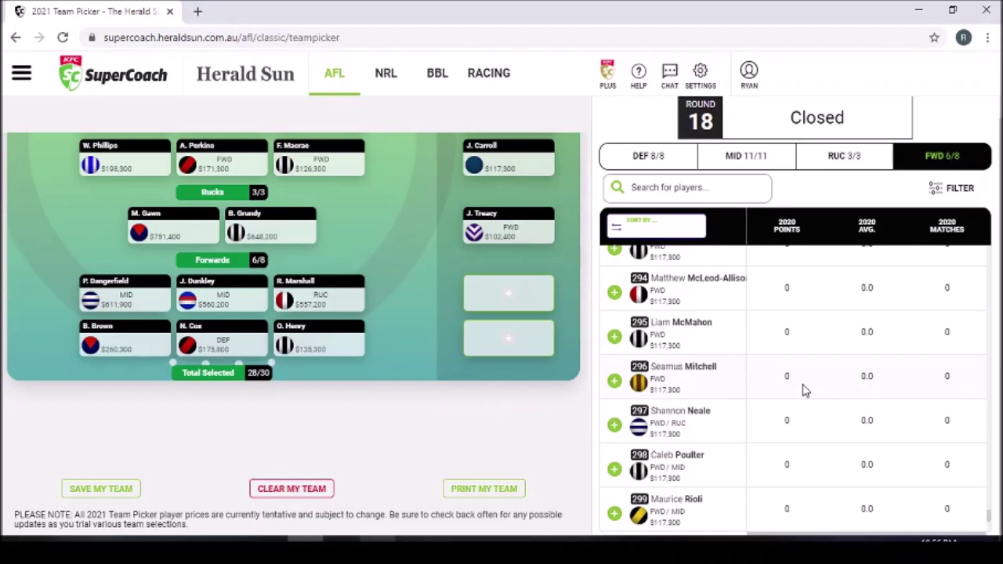
pyautogui.scroll(-1, 803, 391)
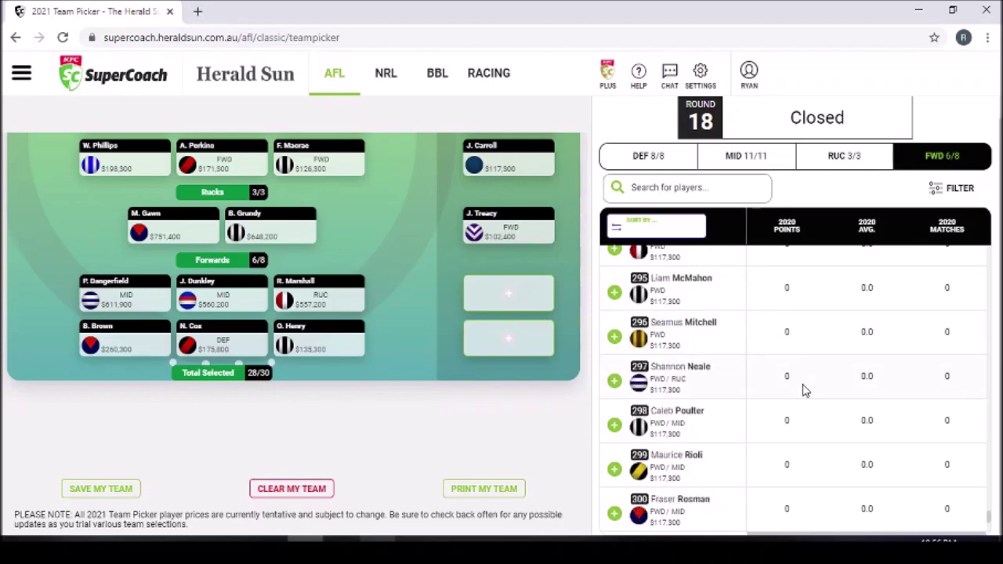
pyautogui.scroll(-2, 803, 390)
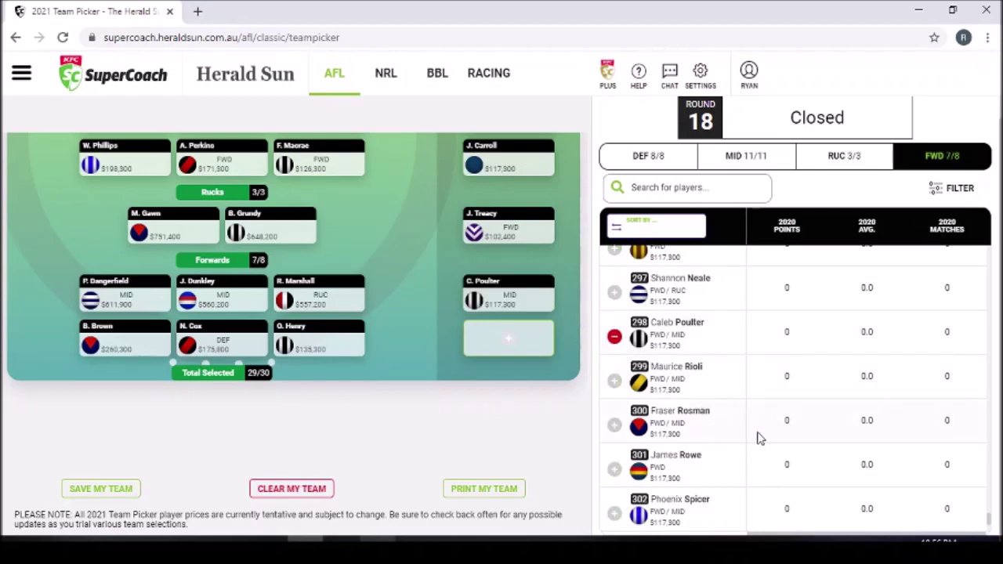
pyautogui.scroll(-5, 758, 439)
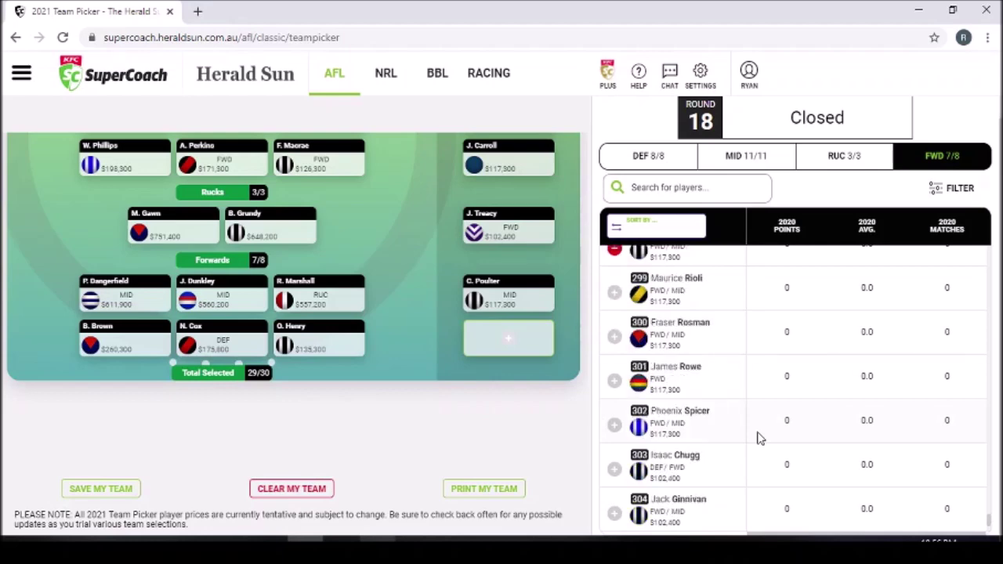
pyautogui.scroll(-2, 758, 439)
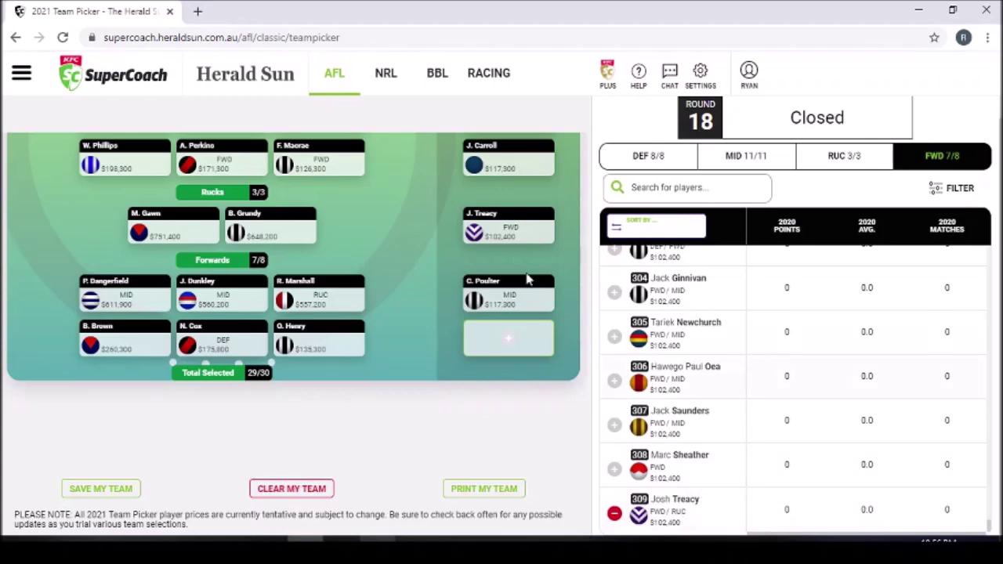
pyautogui.moveTo(593, 312); pyautogui.dragTo(604, 194)
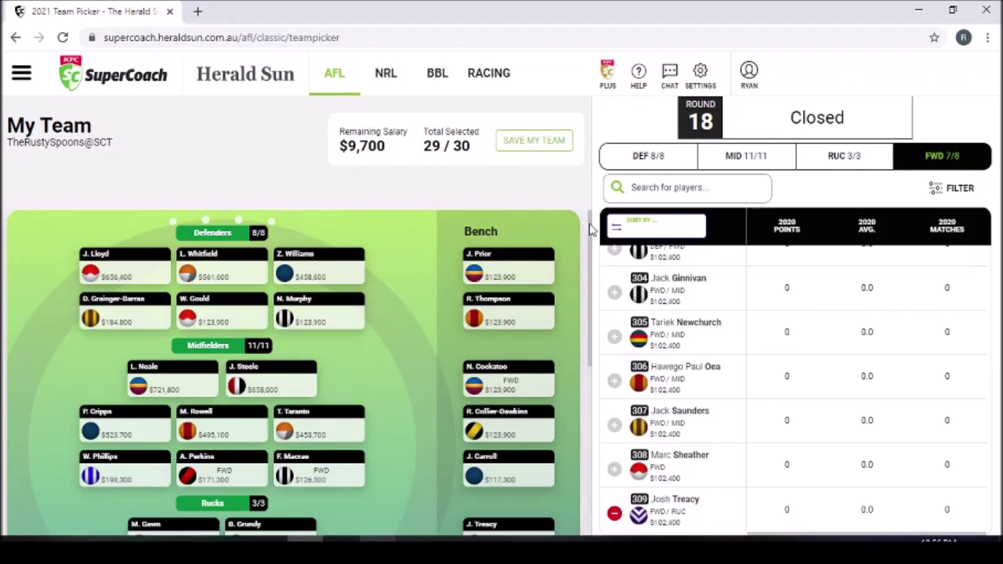
pyautogui.scroll(-4, 591, 230)
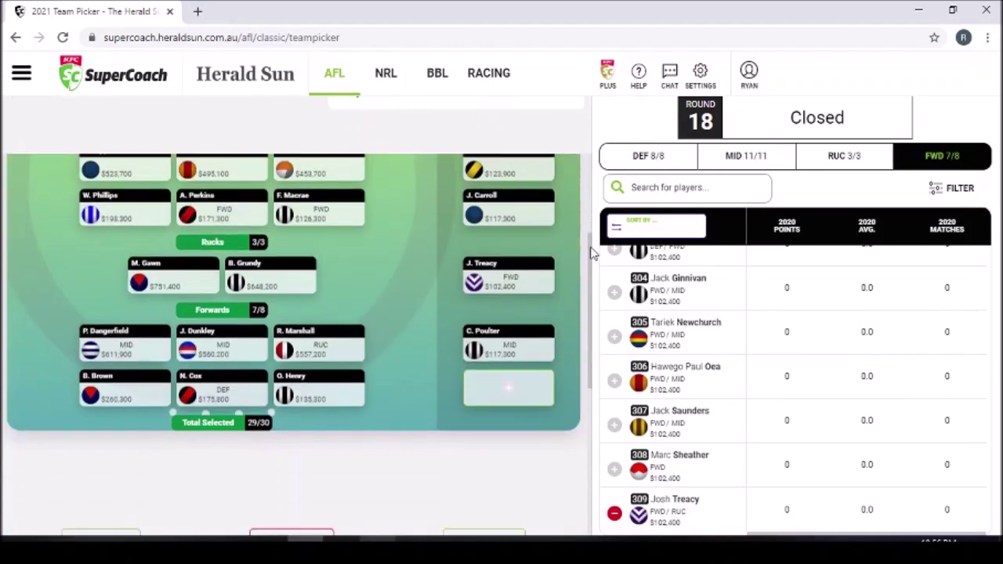
pyautogui.scroll(2, 591, 219)
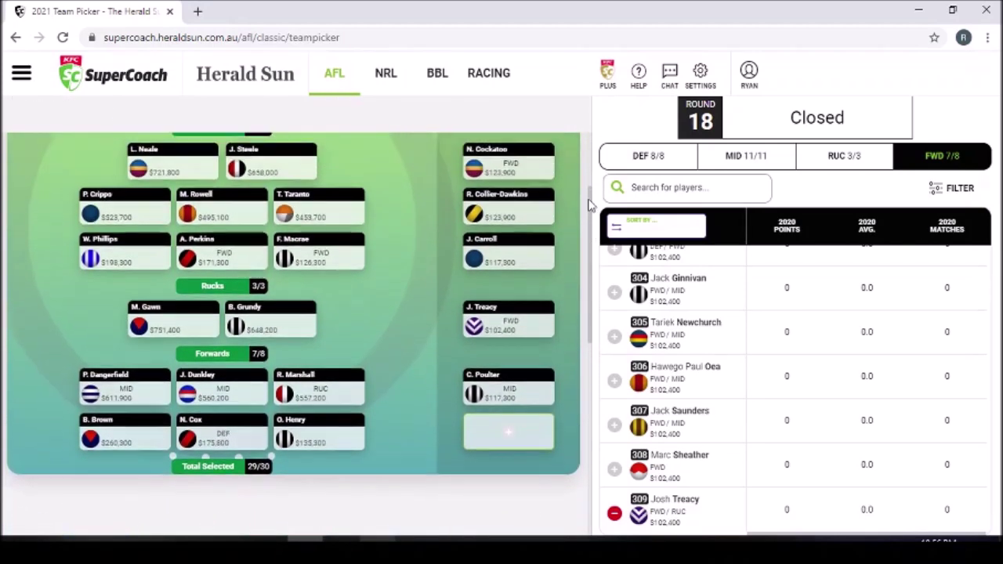
pyautogui.scroll(3, 584, 192)
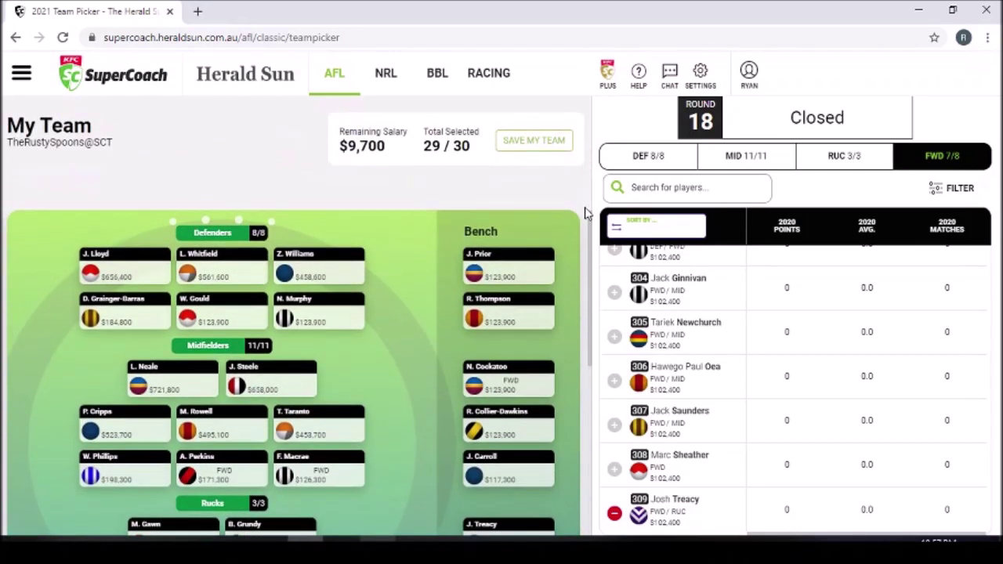
pyautogui.moveTo(591, 222); pyautogui.dragTo(591, 225)
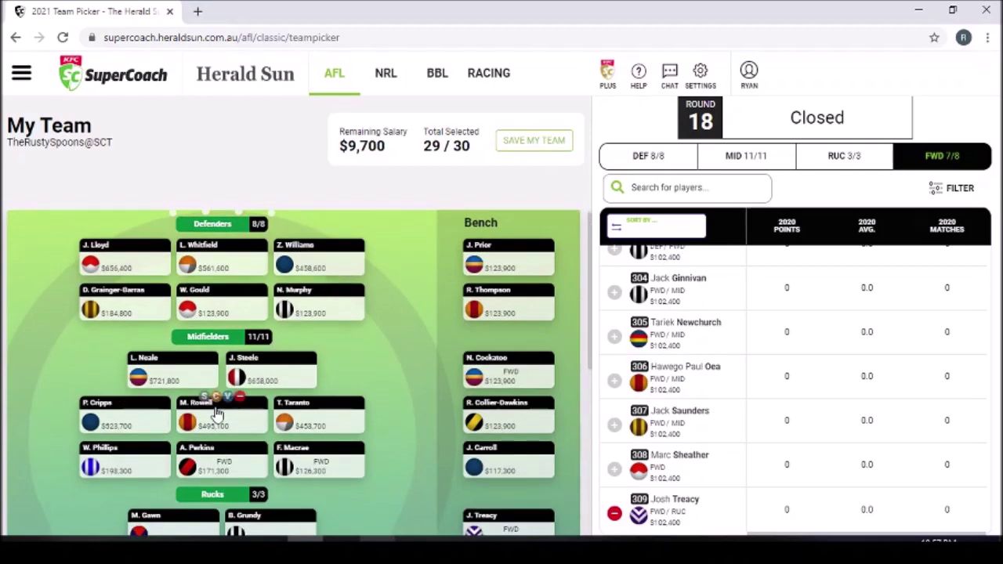
pyautogui.moveTo(290, 420)
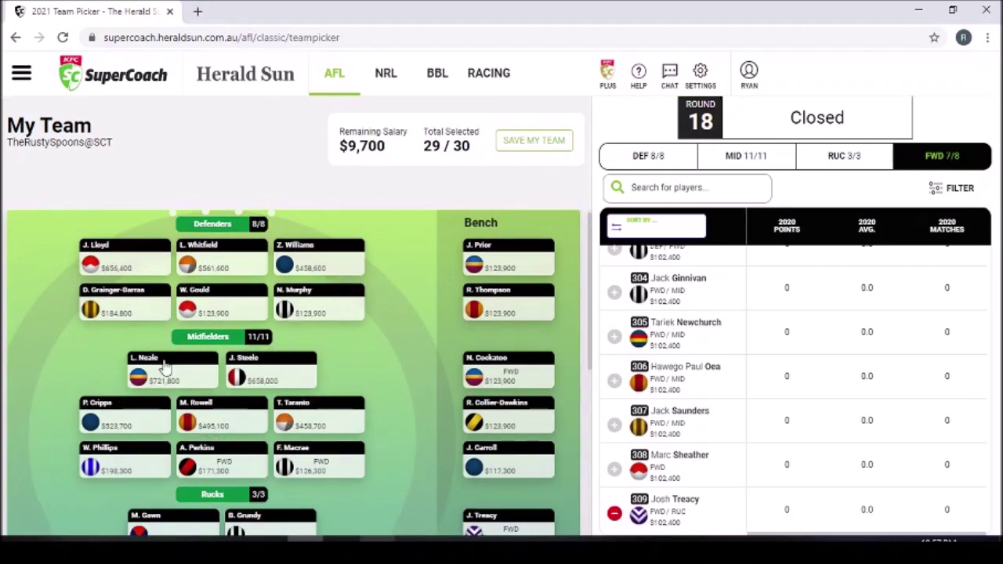
pyautogui.moveTo(151, 279)
pyautogui.scroll(-4, 589, 307)
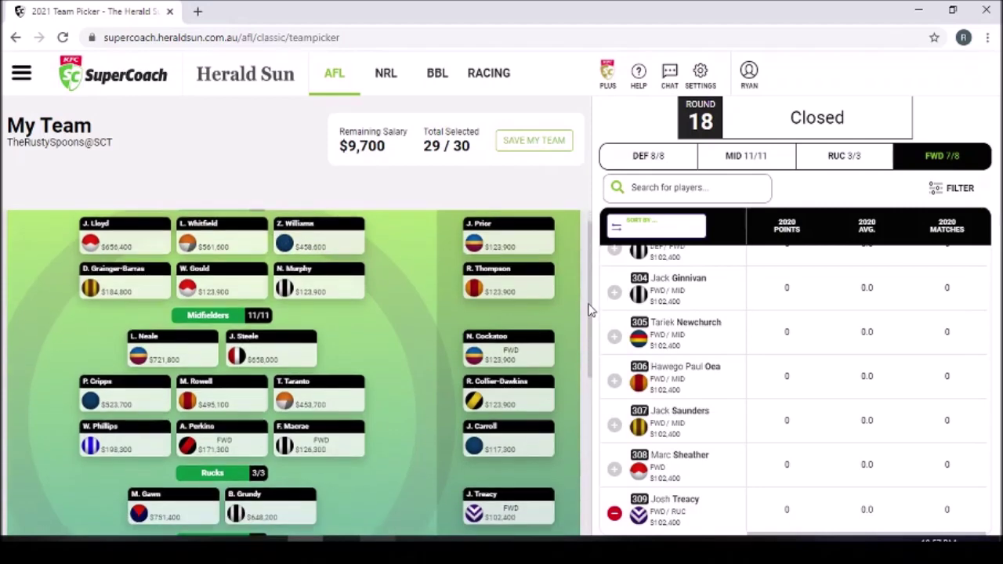
pyautogui.scroll(1, 589, 297)
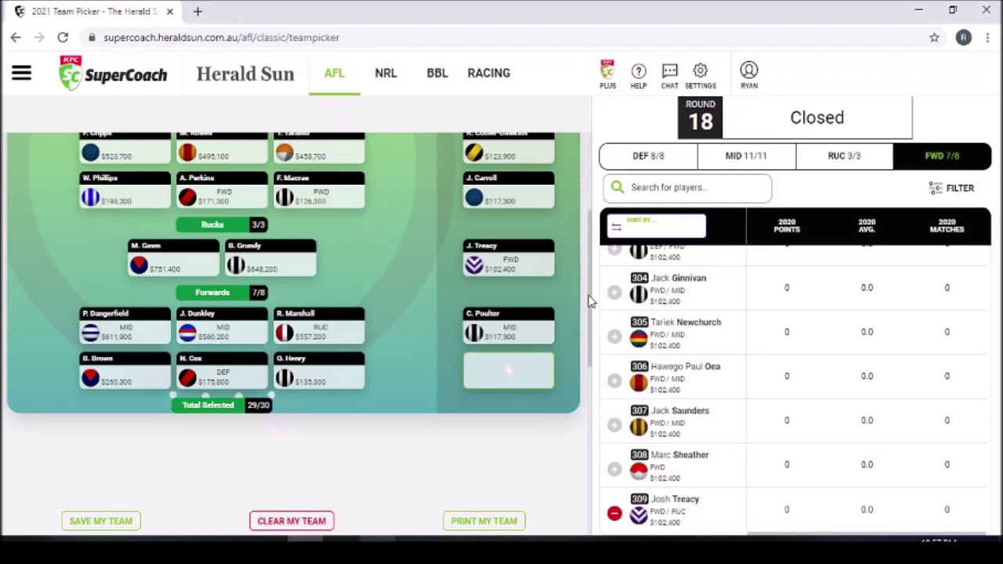
pyautogui.scroll(1, 592, 290)
pyautogui.moveTo(592, 288); pyautogui.dragTo(588, 227)
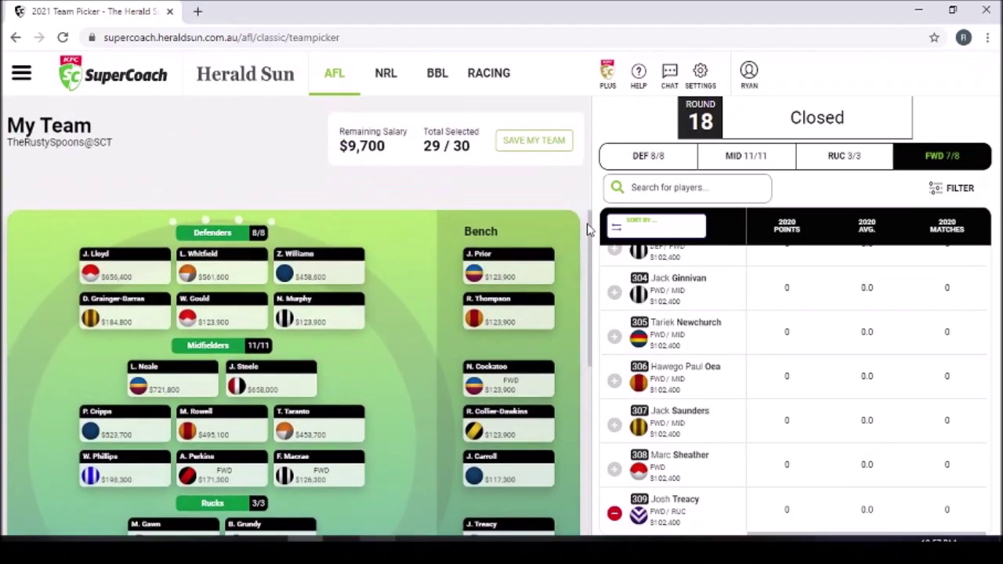